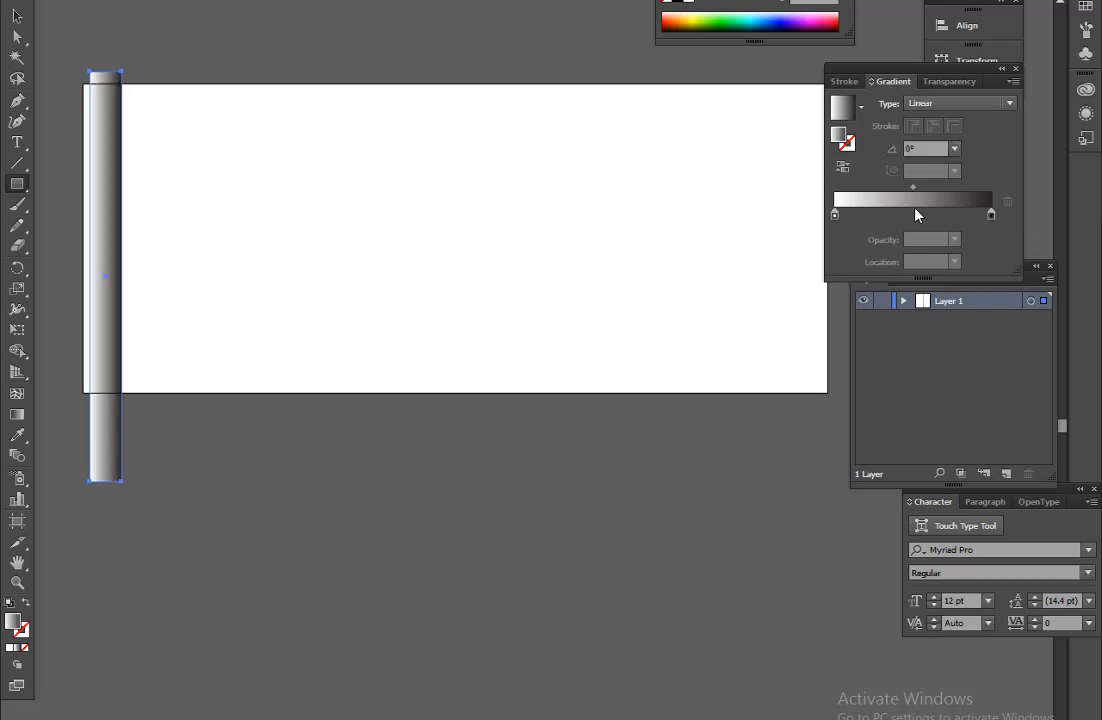
Switch the bar's gradient end stop to RGB and recolour it deep blue
double_click(991, 214)
left_click(986, 234)
left_click(888, 254)
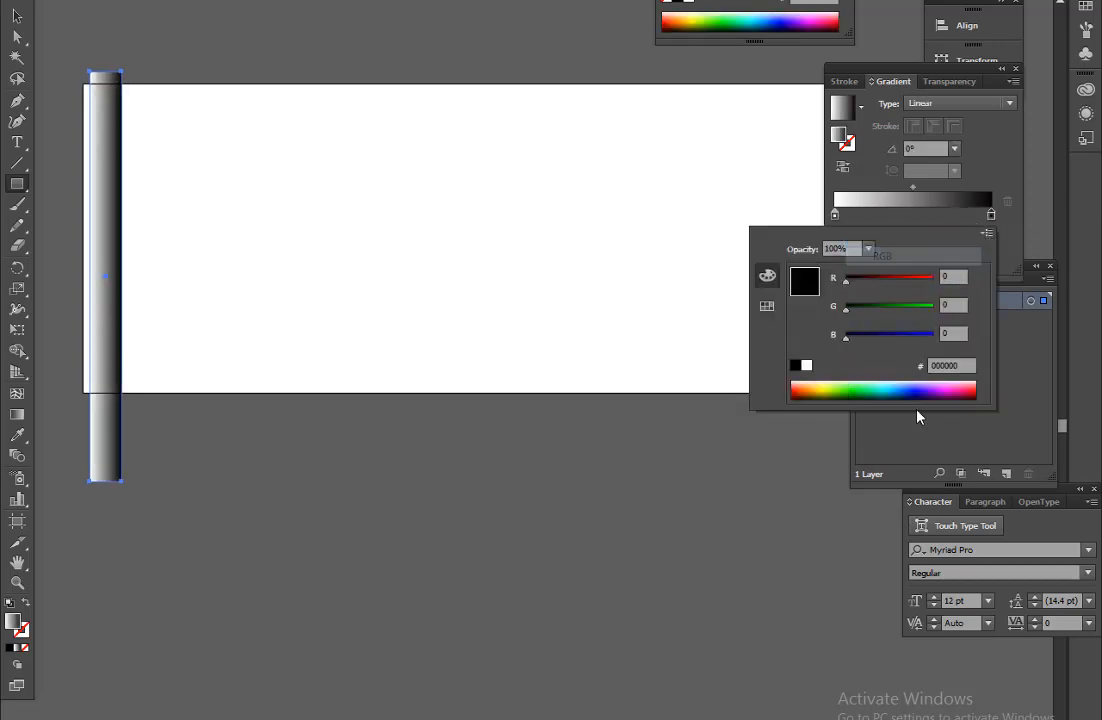
left_click(916, 386)
left_click(907, 390)
Add a cyan-blue colour stop to the gradient and remove the white starting stop
left_click(882, 215)
double_click(881, 214)
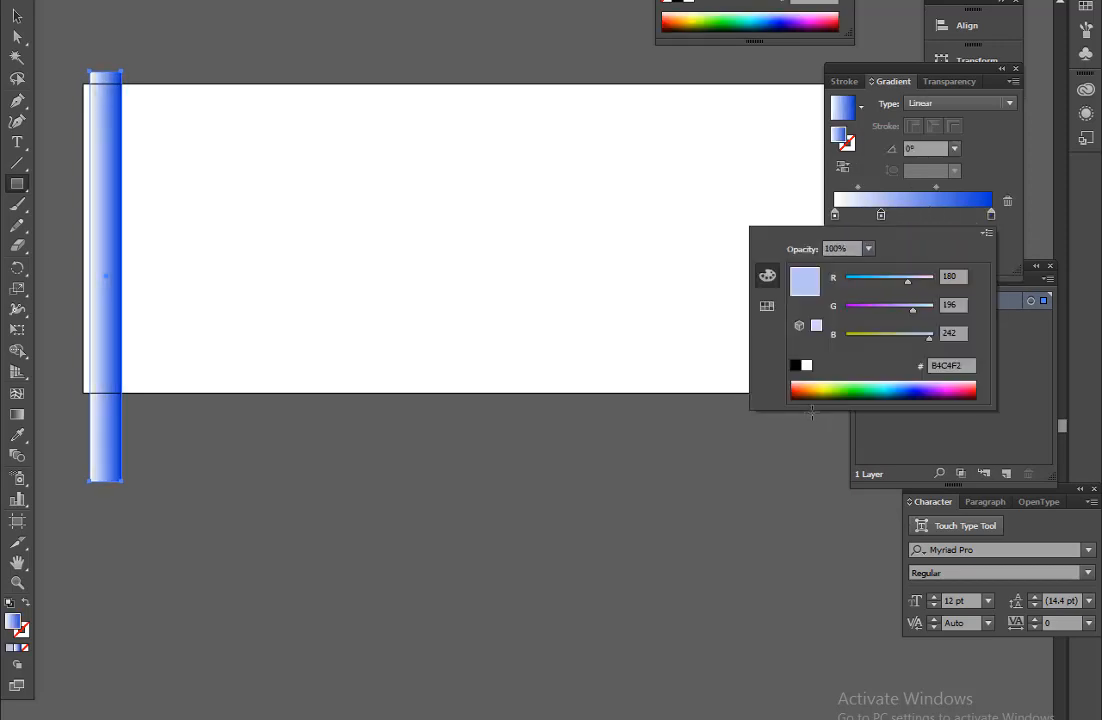
left_click(889, 390)
left_click_drag(835, 215, 770, 245)
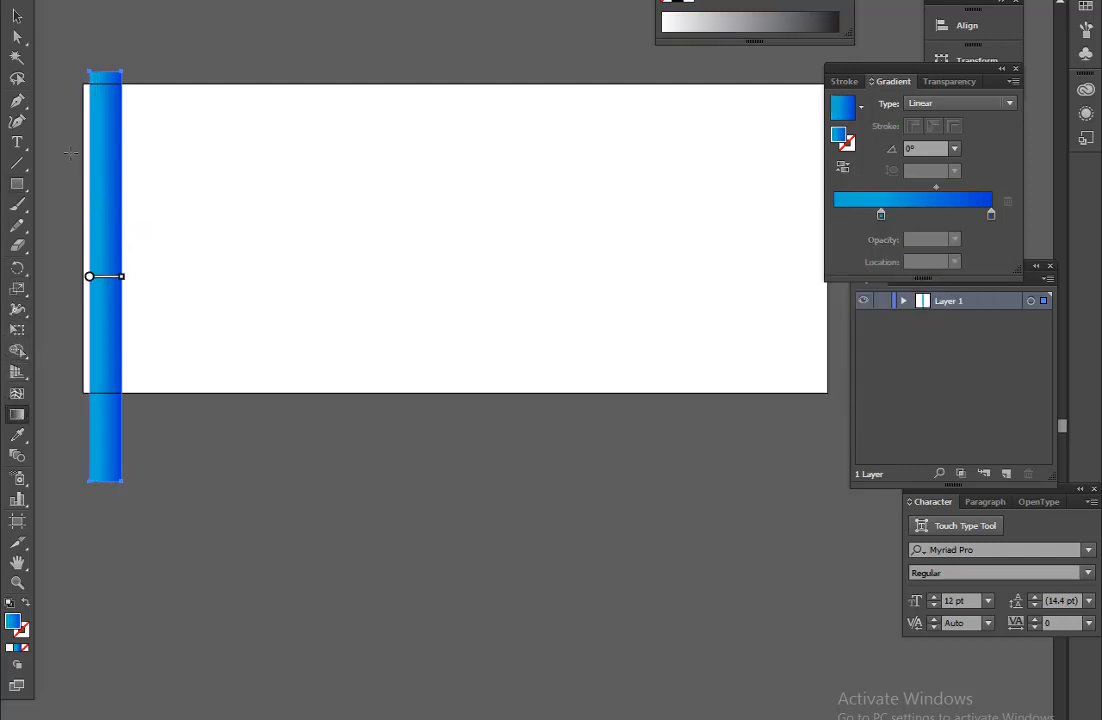
Angle the bar's gradient along its length, and place an adjoining copy of the bar with the gradient reversed
left_click_drag(54, 148, 160, 413)
key("v")
left_click_drag(114, 362, 145, 360)
left_click(843, 167)
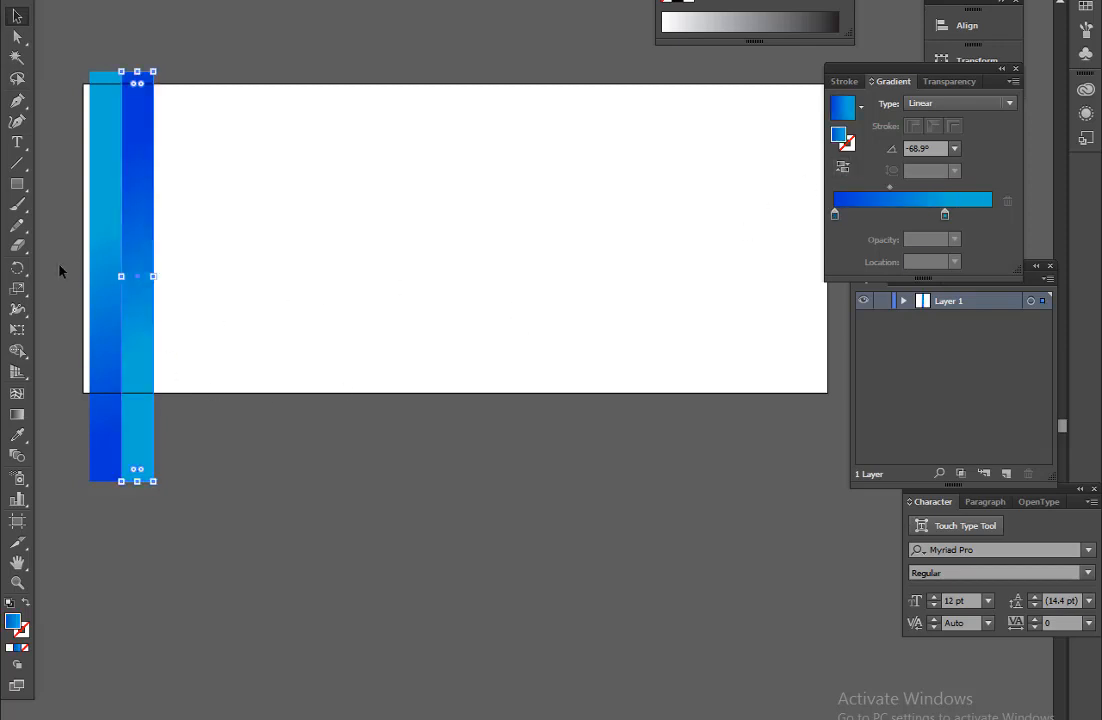
Duplicate the pair of bars alongside, group the four bars, and copy the group to form a strip of eight
left_click_drag(59, 270, 207, 320)
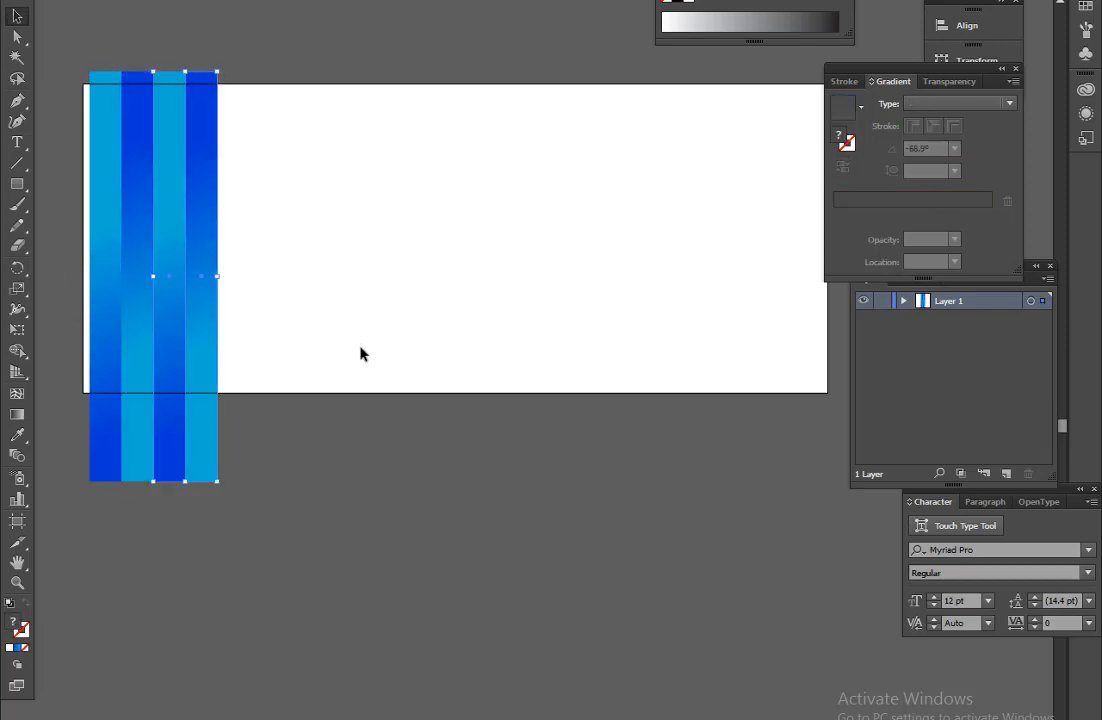
left_click(60, 248)
left_click_drag(62, 248, 196, 298)
right_click(182, 286)
left_click(215, 365)
left_click_drag(149, 338, 277, 342)
Shrink the striped strip and rotate it to run diagonally across the artboard's left edge
left_click_drag(347, 278, 136, 250)
left_click_drag(130, 492, 176, 336)
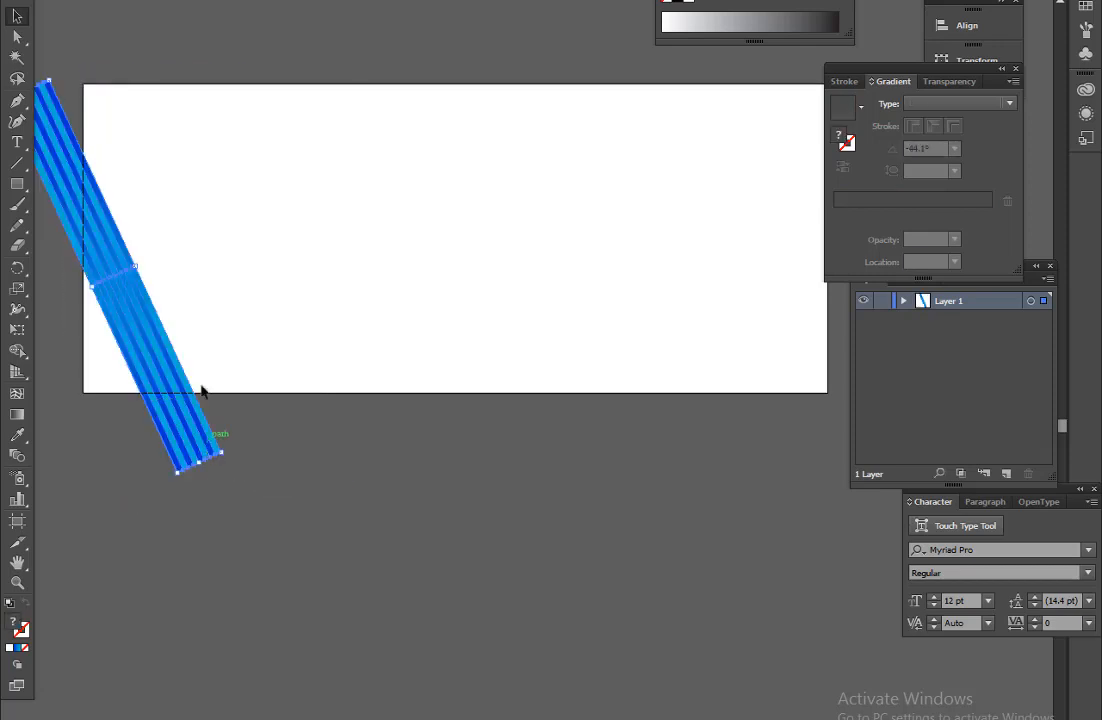
left_click(132, 240)
Draw a rectangle with the blue gradient fill as a background covering the artboard
left_click_drag(72, 83, 820, 392)
left_click(44, 149)
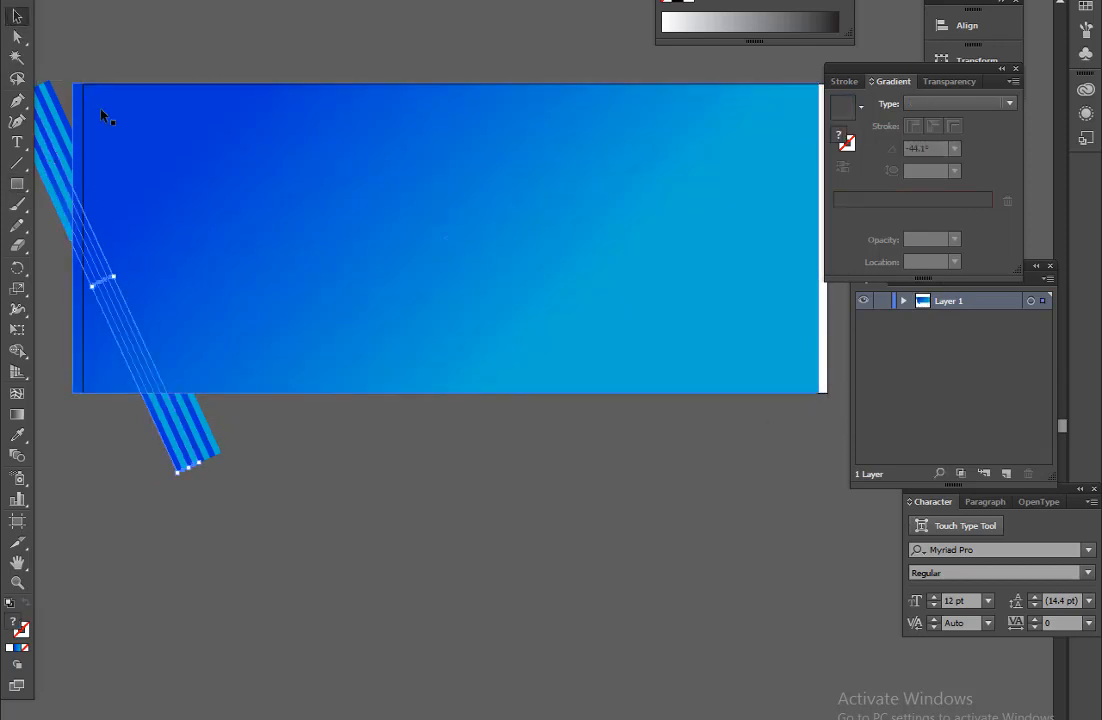
left_click_drag(102, 112, 257, 156)
Group the two halves of the diagonal strip and bring the group in front of the background rectangle
left_click(73, 207)
right_click(72, 207)
left_click(120, 286)
left_click_drag(366, 317, 228, 273)
right_click(182, 416)
mouse_move(225, 558)
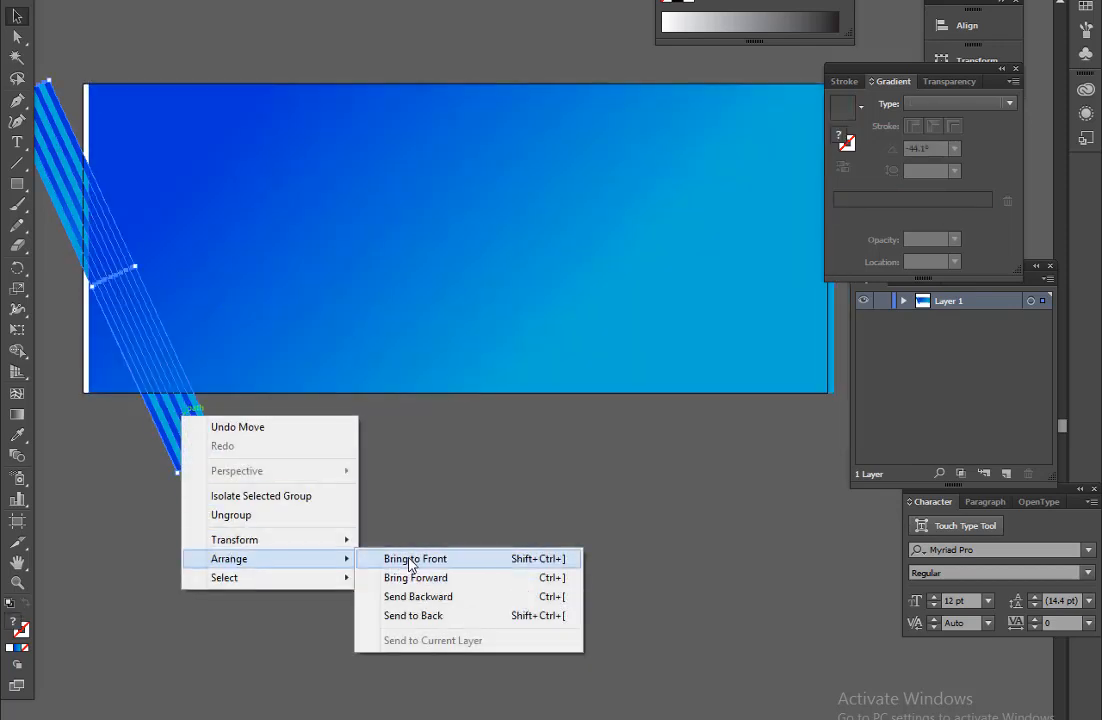
left_click(400, 558)
Enlarge the diagonal strip and place a rotated copy across the artboard from lower left to upper right
left_click_drag(135, 268, 303, 487)
left_click_drag(394, 544, 423, 204)
left_click_drag(448, 283, 842, 74)
left_click_drag(310, 348, 375, 333)
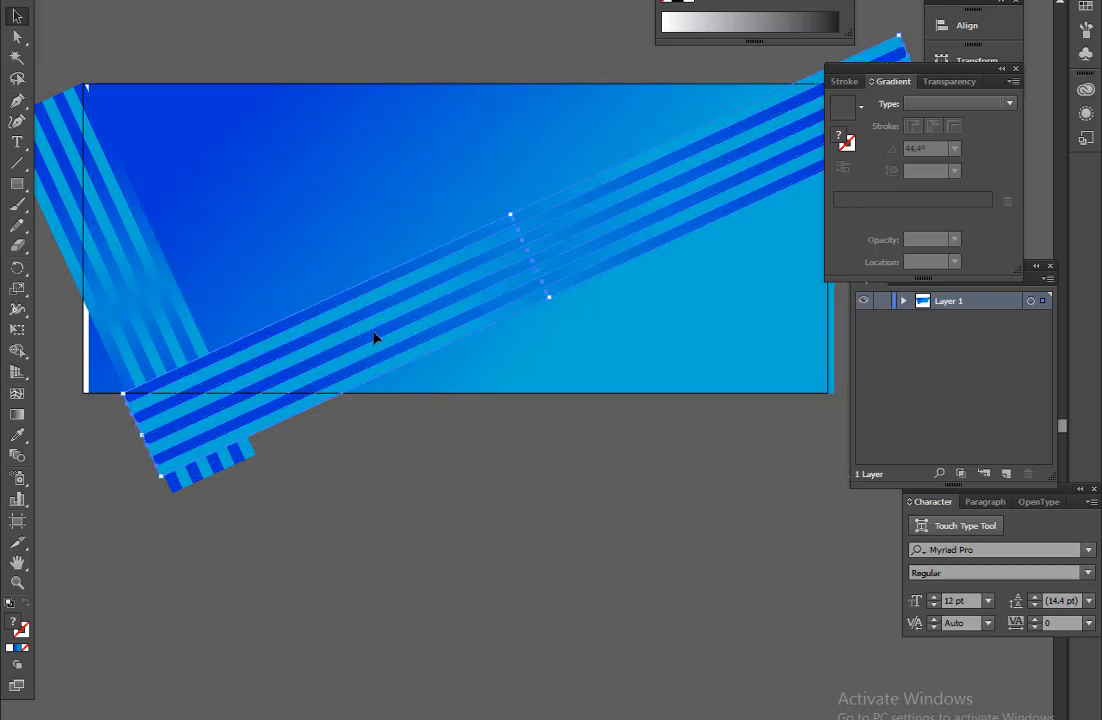
Shift the left strip slightly inward and place a copy of it on the artboard's right side
left_click_drag(132, 321, 148, 314)
left_click_drag(149, 313, 184, 303)
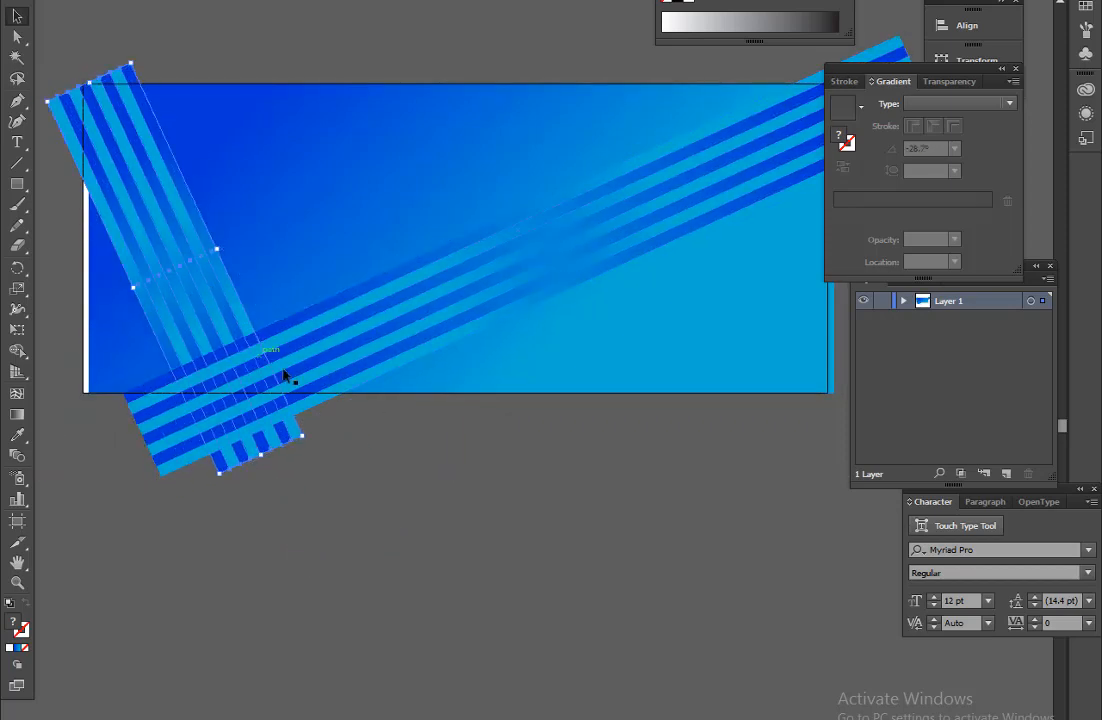
left_click_drag(288, 376, 703, 216)
left_click_drag(661, 520, 622, 549)
Draw a large circle left of the artboard's centre with the Ellipse tool and set its blend mode to Color Dodge
left_click_drag(12, 185, 74, 216)
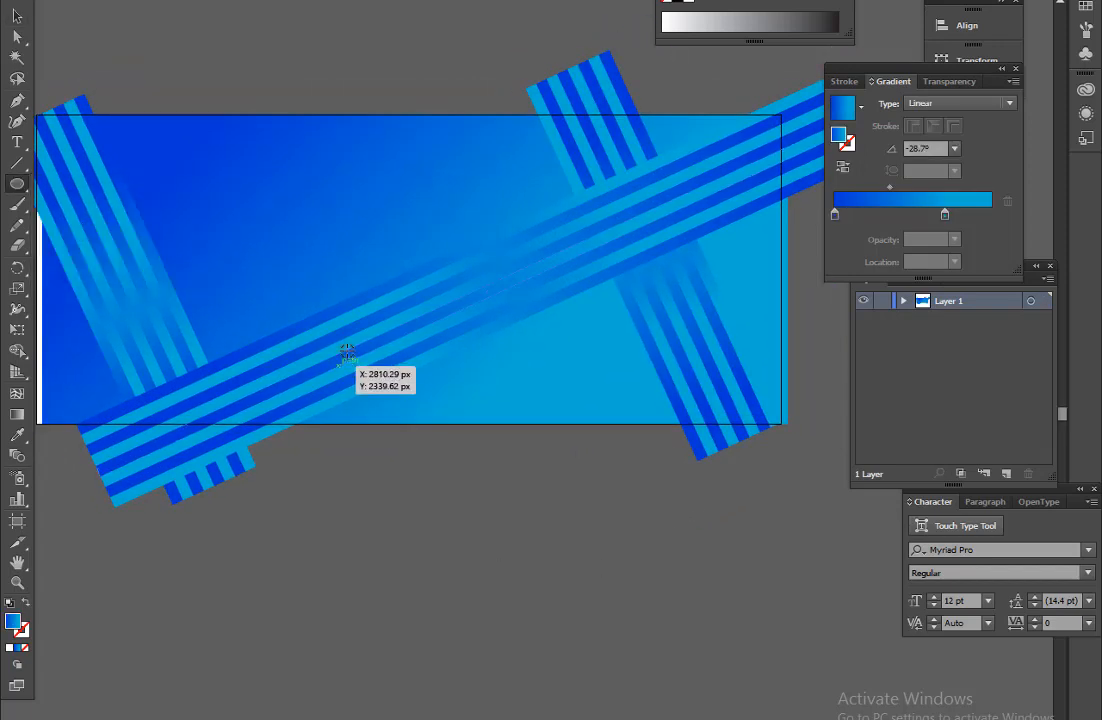
left_click_drag(372, 271, 500, 398)
left_click(946, 81)
left_click(868, 103)
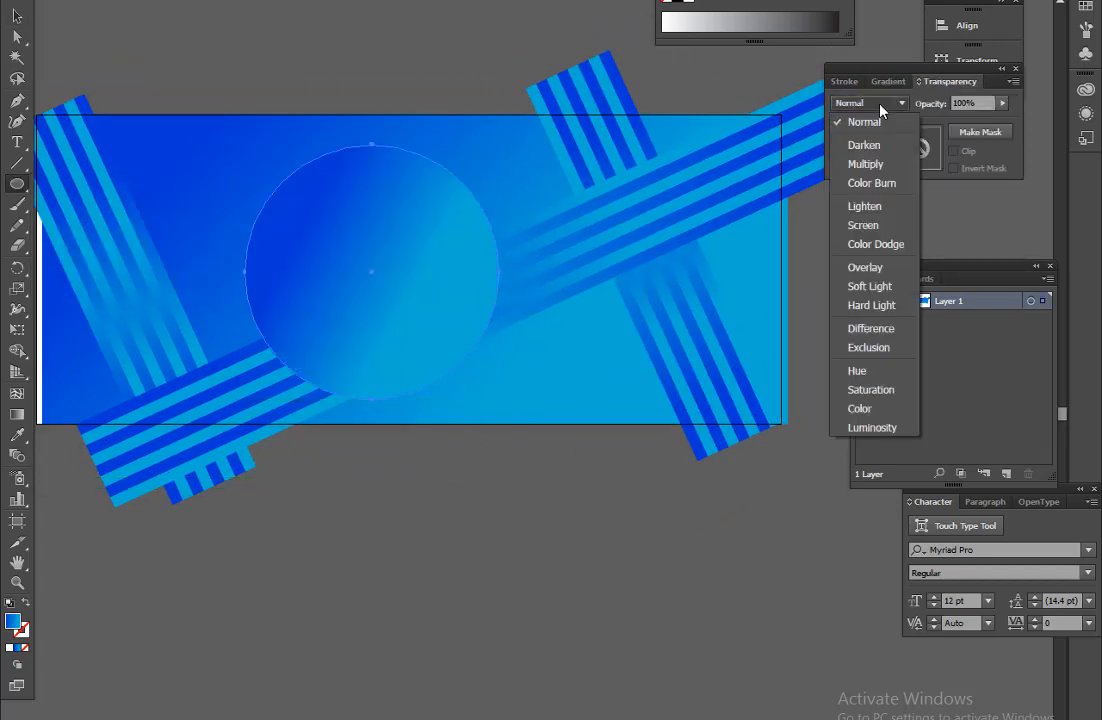
left_click(860, 244)
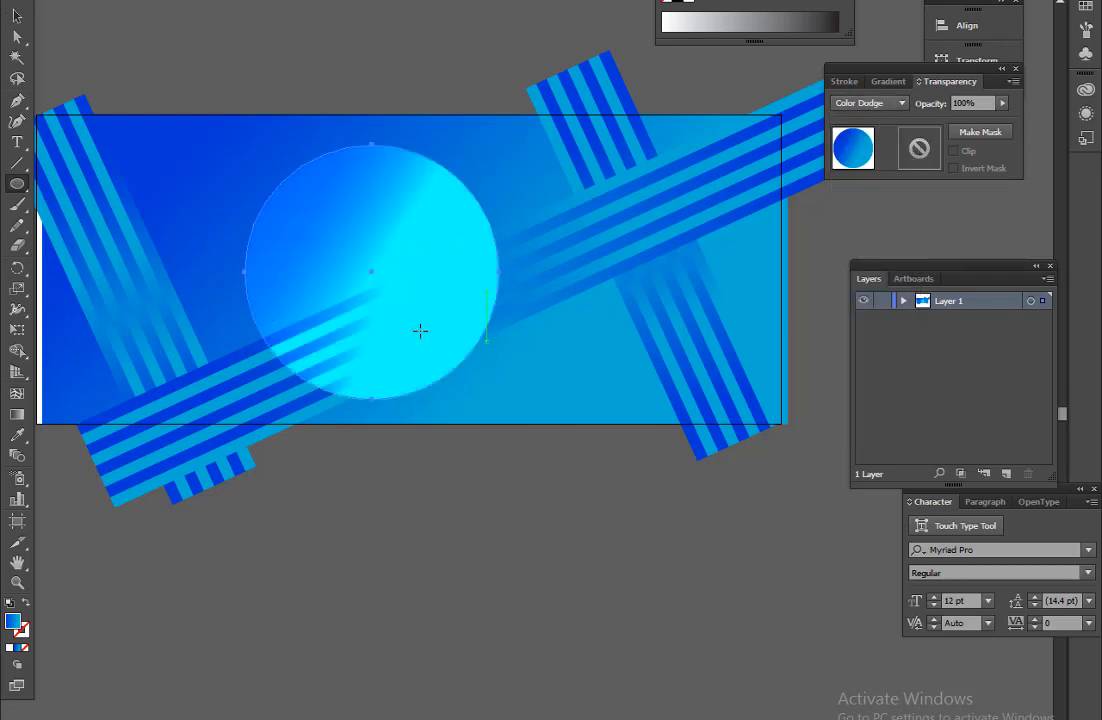
Paste a copy of the circle in front and shrink it concentrically inside the original
key("ctrl+f")
left_click(17, 16)
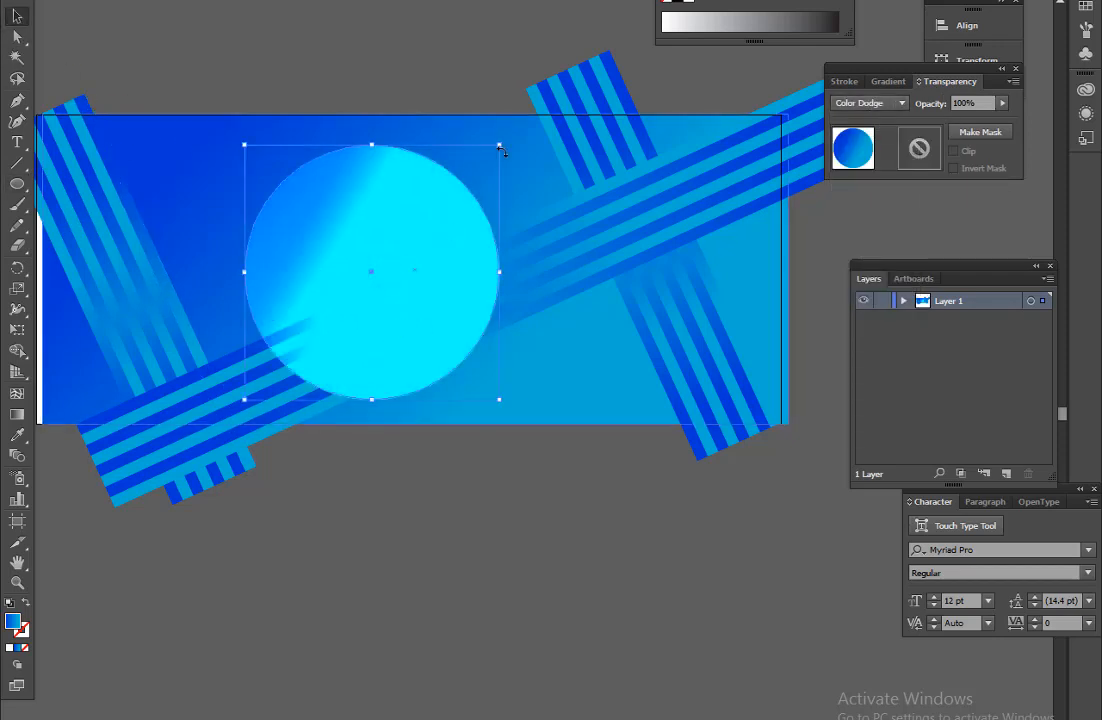
left_click_drag(500, 145, 462, 182)
Subtract the inner circle from the outer one with Minus Front to form a ring
left_click(418, 385)
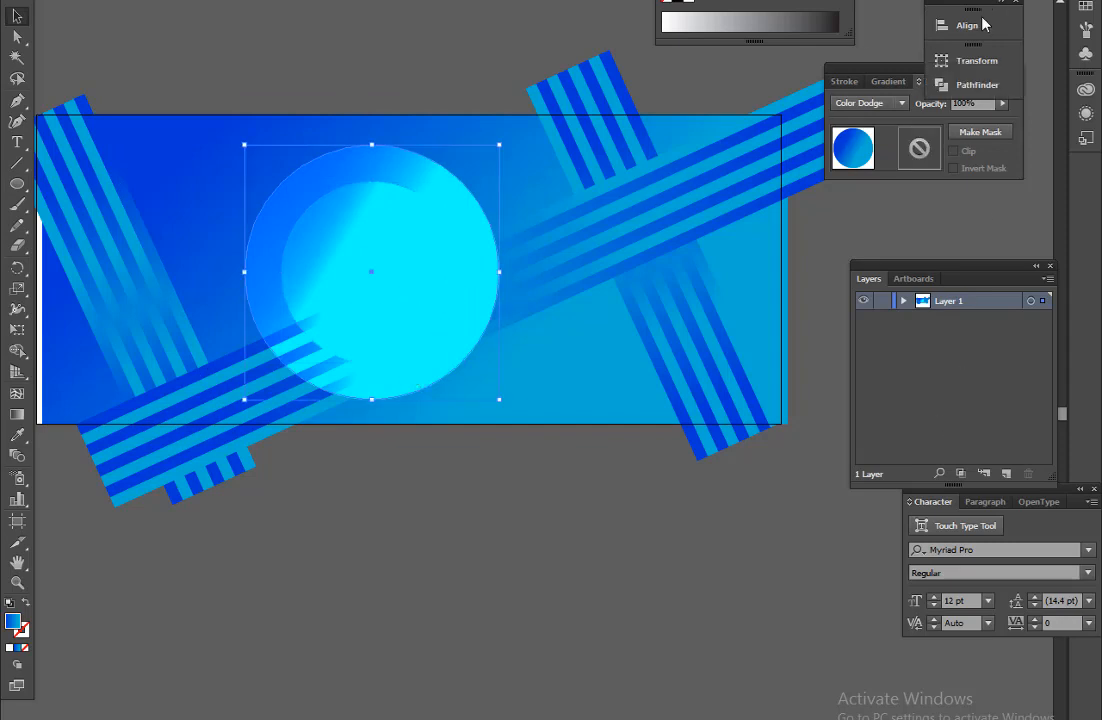
left_click(953, 88)
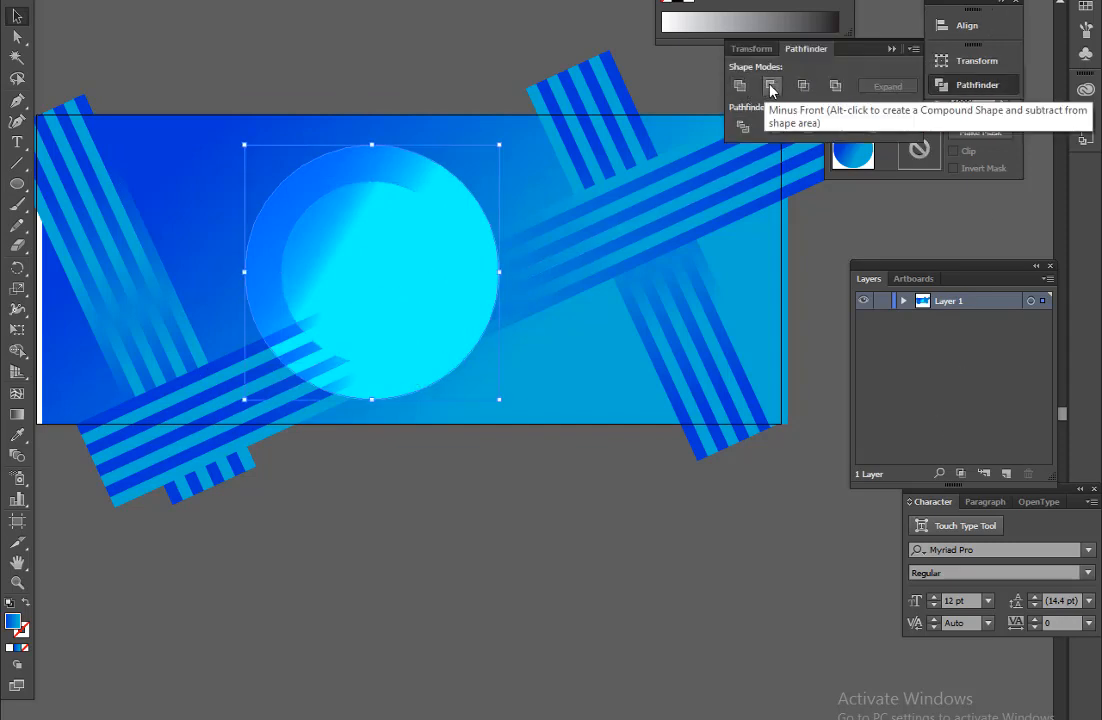
left_click(386, 261)
left_click(424, 181, "shift")
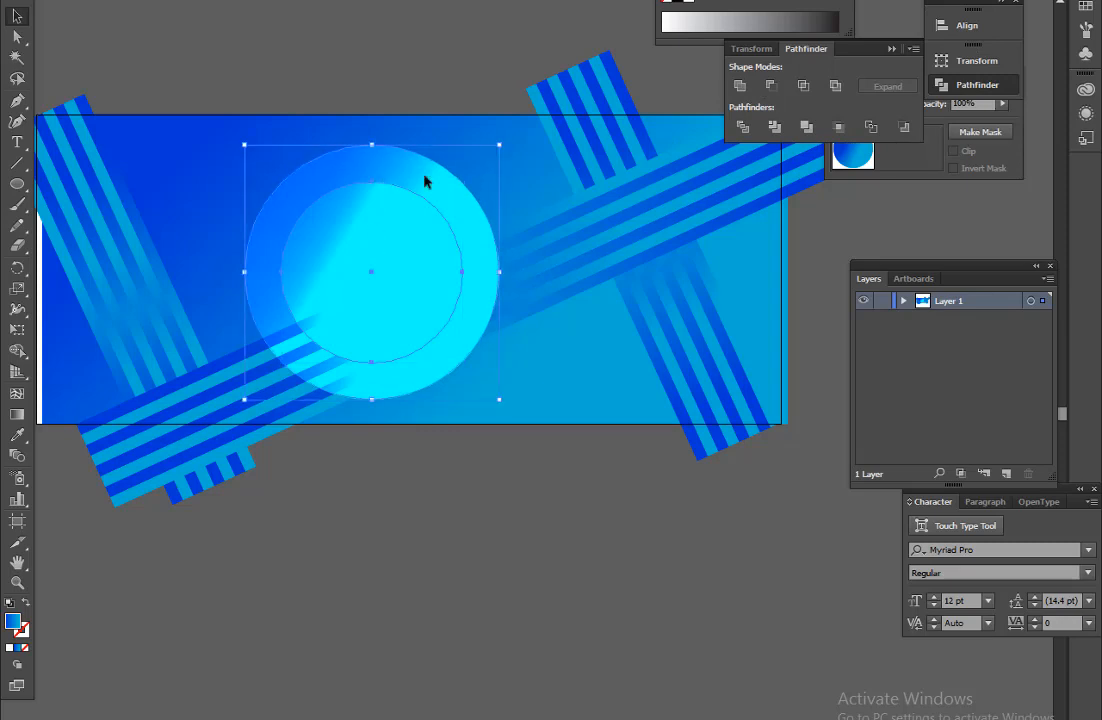
left_click(772, 92)
Move the ring down over the artboard's lower edge and set its opacity to 52%
left_click_drag(470, 360, 488, 412)
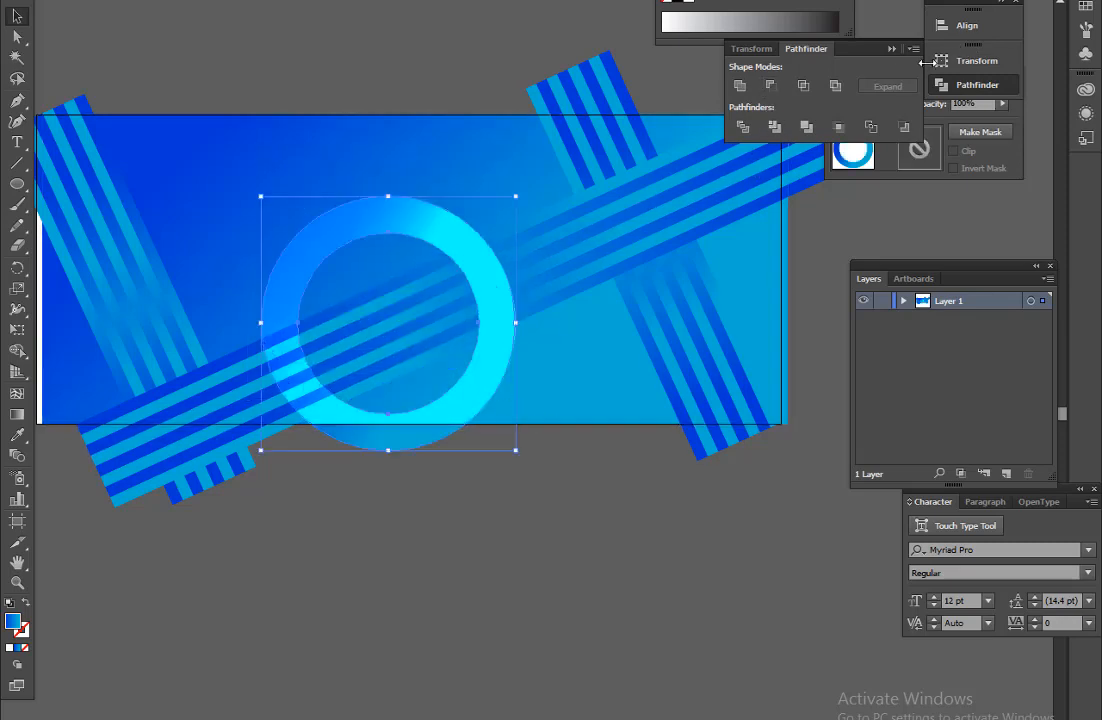
left_click(979, 178)
left_click(967, 118)
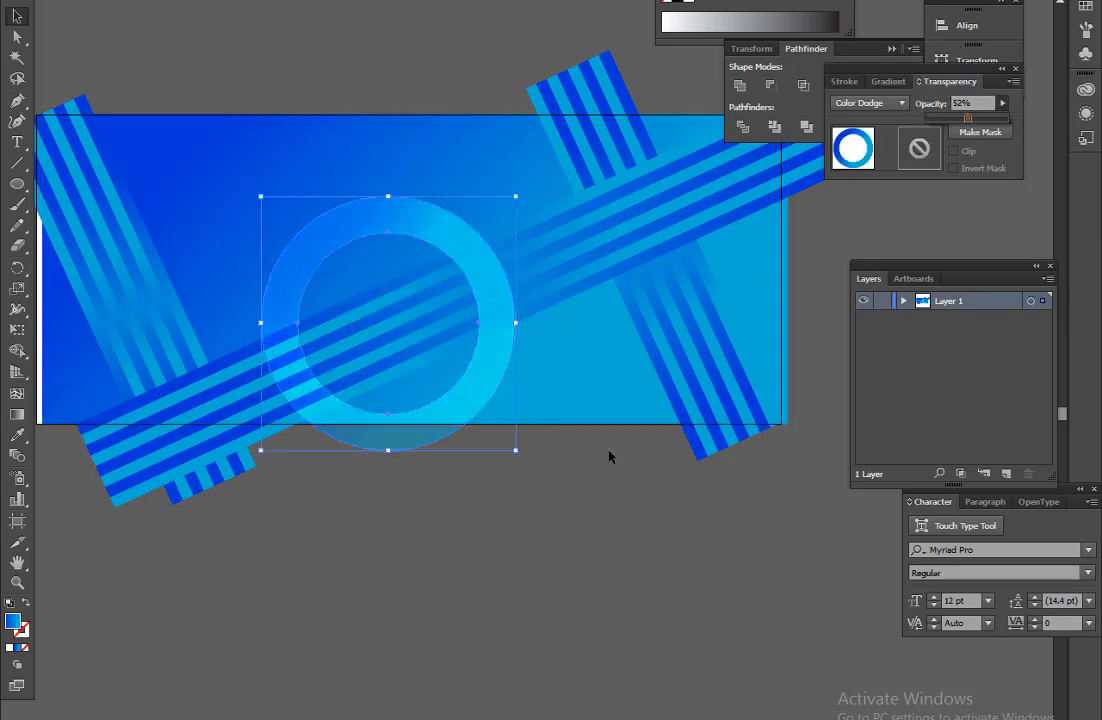
Create a smaller copy of the ring at the artboard's top edge and place further copies on the left and right sides
left_click_drag(467, 406, 583, 496)
left_click_drag(632, 288, 595, 322)
left_click_drag(580, 401, 591, 116)
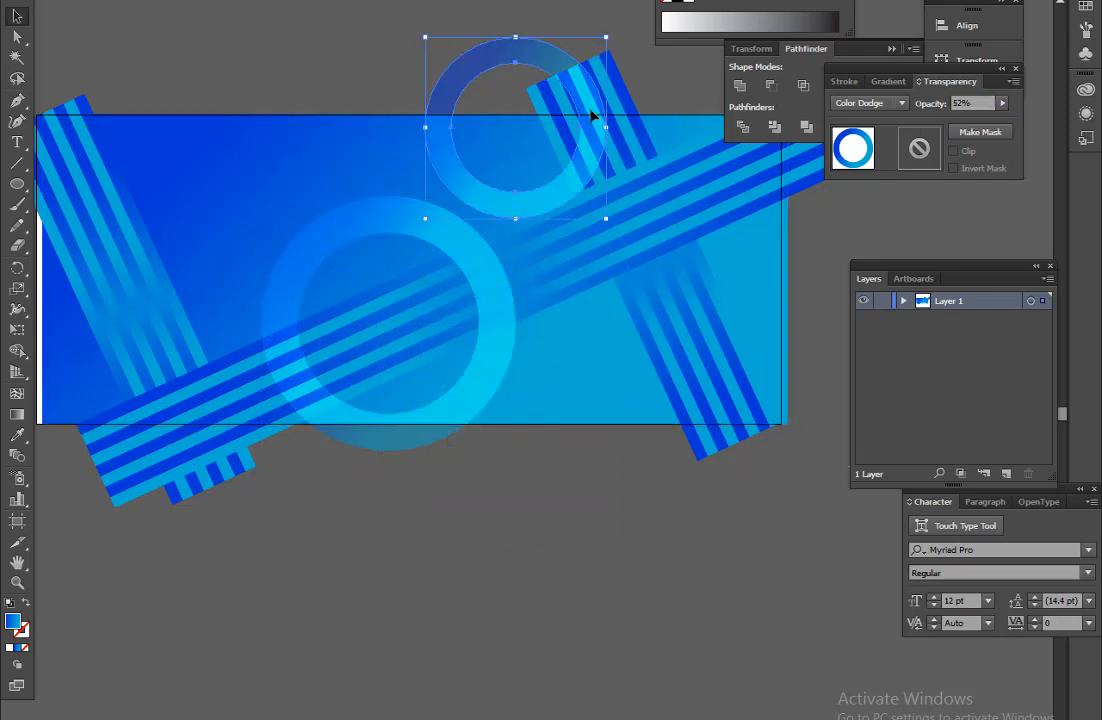
left_click_drag(550, 60, 161, 208)
left_click_drag(161, 208, 742, 284)
Make a much smaller ring copy and scatter five small rings around the artboard
left_click_drag(699, 615, 703, 635)
left_click_drag(791, 352, 583, 653)
left_click_drag(594, 593, 531, 648)
left_click_drag(517, 700, 258, 261)
left_click_drag(250, 254, 554, 413)
left_click_drag(551, 414, 301, 169)
left_click_drag(301, 169, 80, 429)
left_click_drag(80, 429, 379, 171)
Shift the right striped strip outward and place a rotated copy diagonally over the artboard's lower right area
left_click(687, 611)
left_click_drag(657, 187, 676, 155)
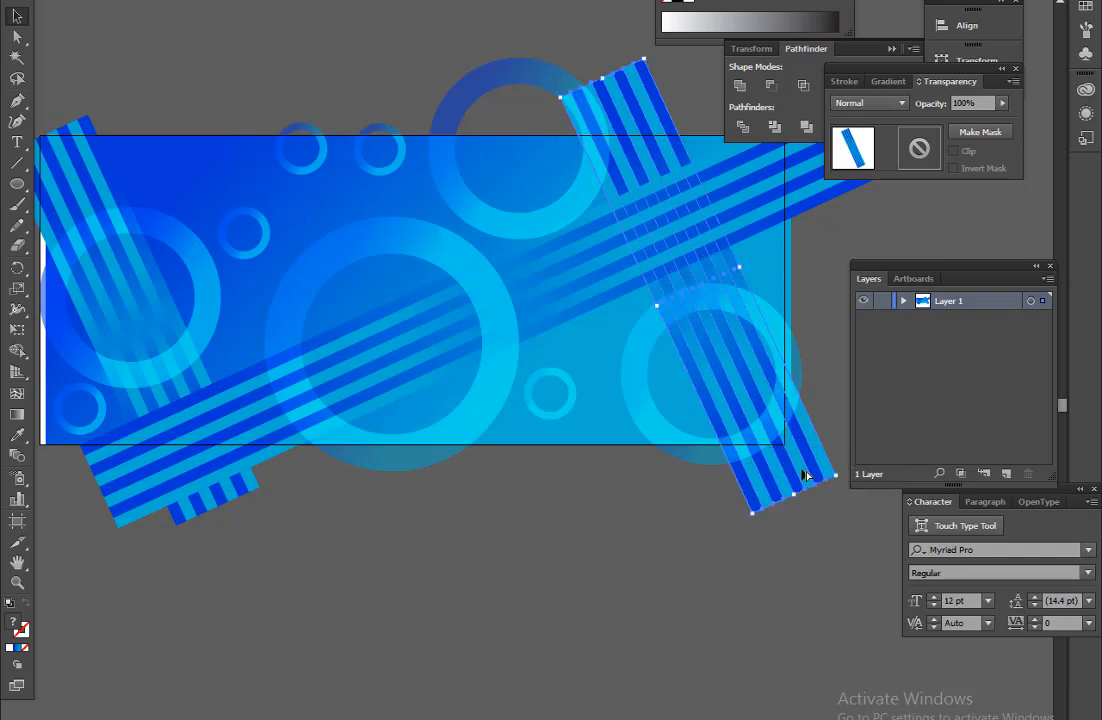
left_click_drag(807, 472, 676, 664)
left_click_drag(686, 598, 743, 304)
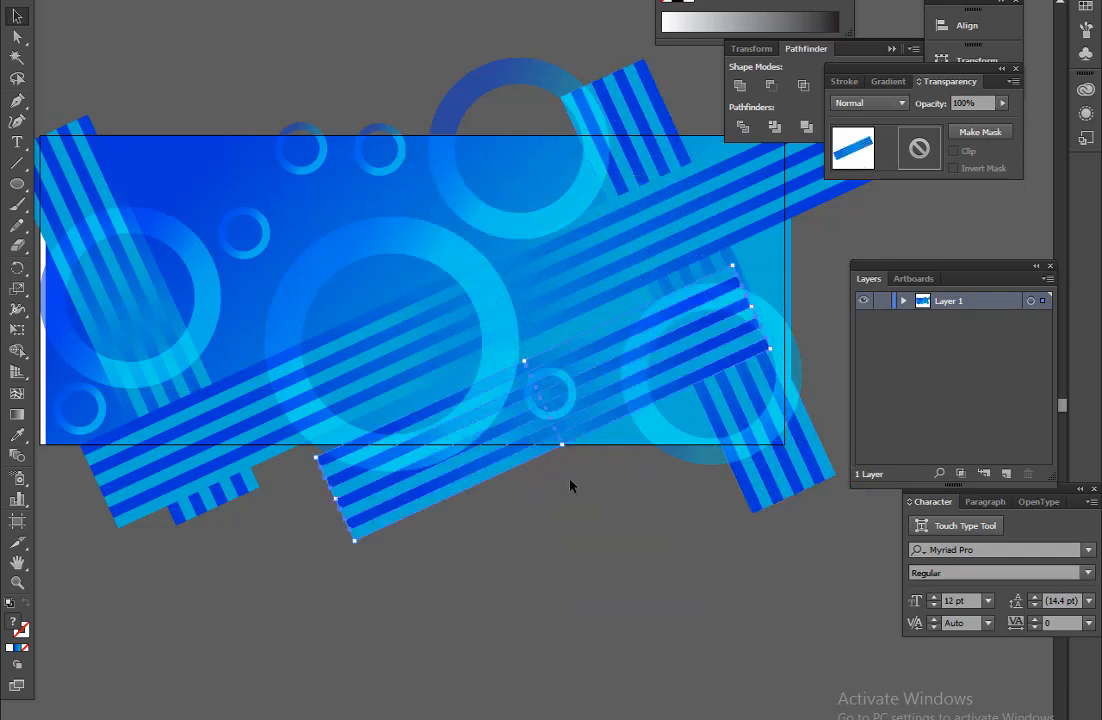
Move the new strip alongside the central diagonal strip and lengthen it at both ends
left_click_drag(450, 477, 541, 442)
left_click_drag(800, 283, 793, 252)
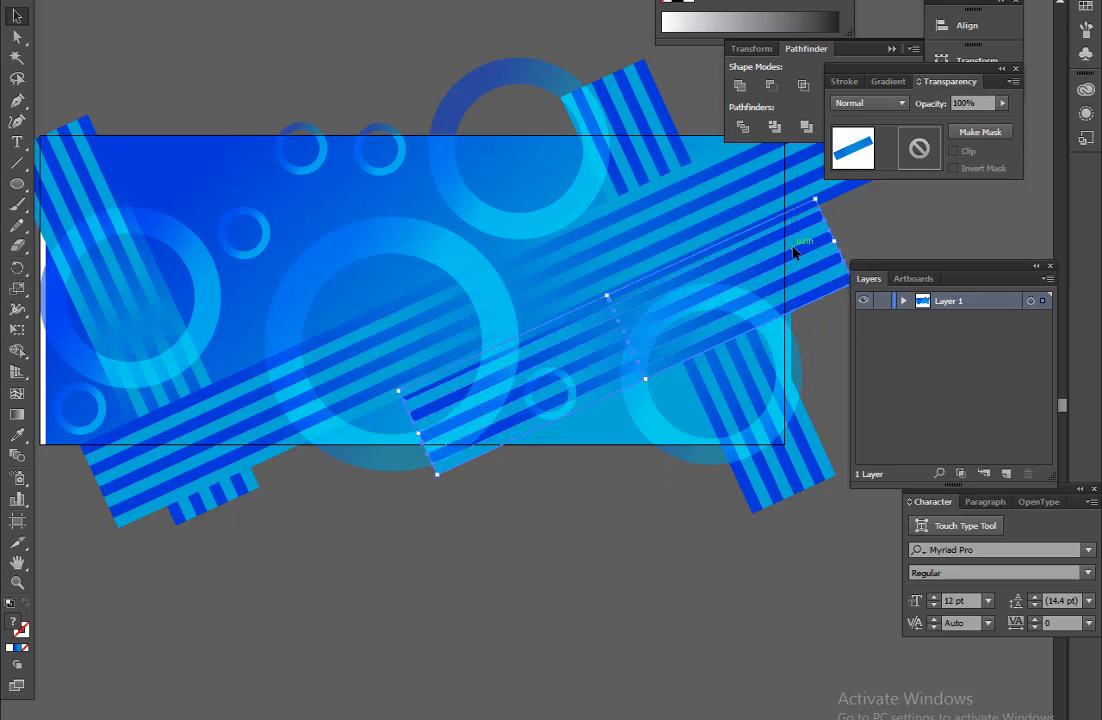
left_click_drag(420, 434, 217, 526)
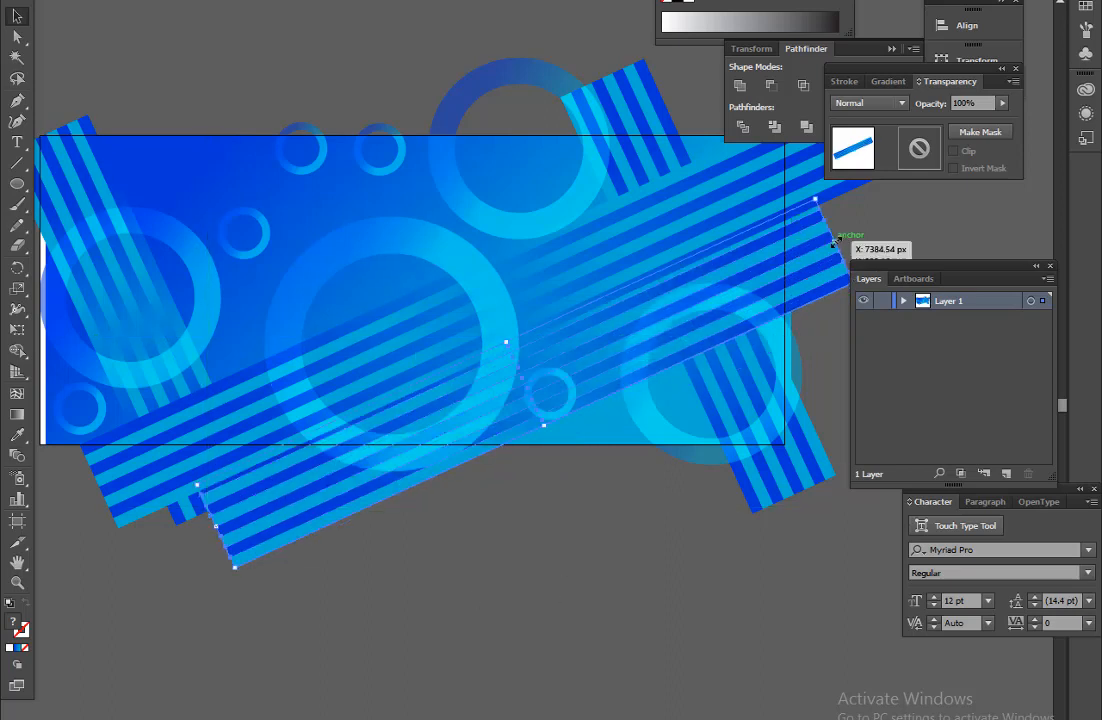
left_click_drag(834, 242, 831, 261)
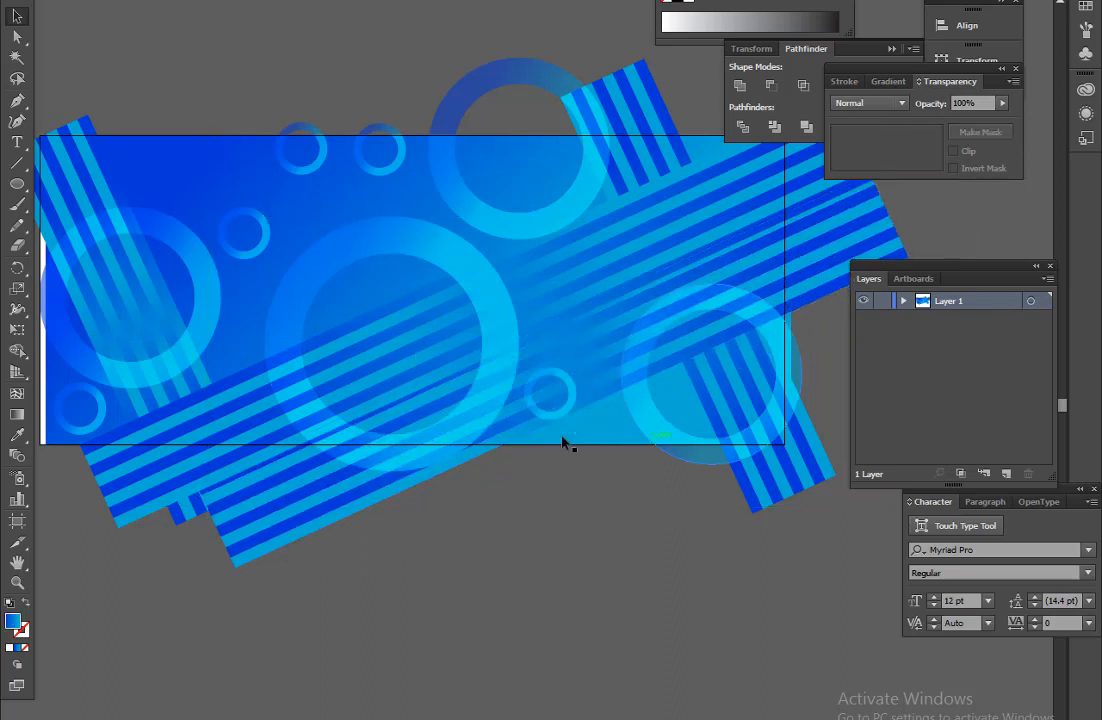
Duplicate the lengthened strip and rotate the copy to cross the left part of the artboard steeply
left_click_drag(340, 487, 343, 524)
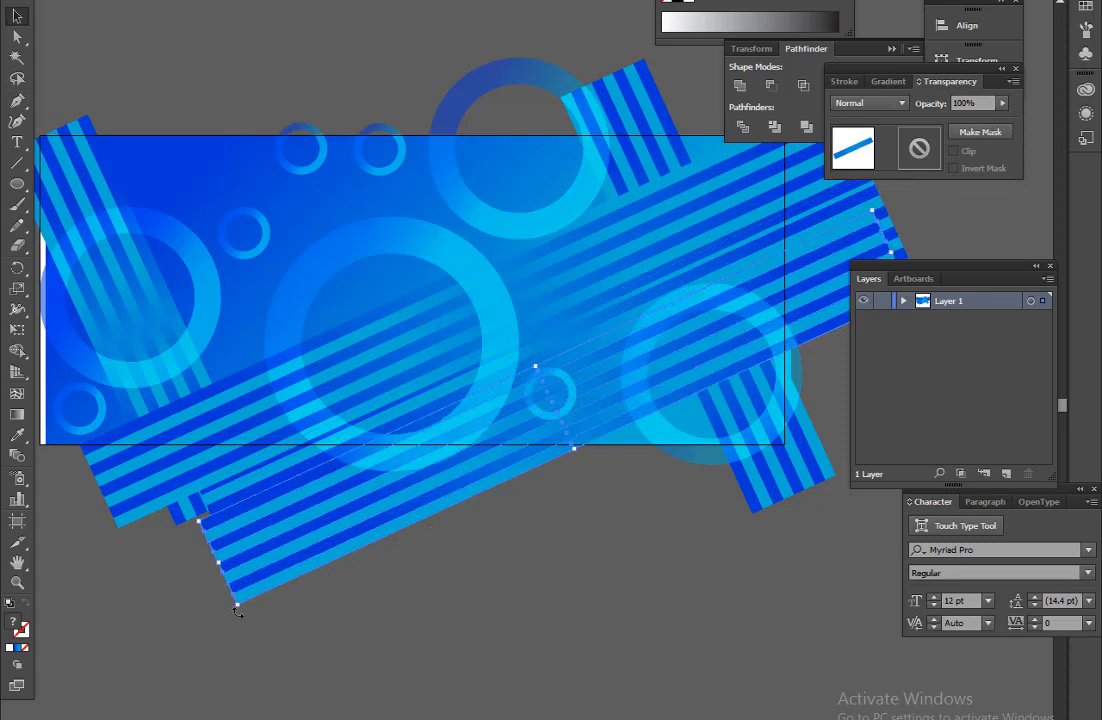
left_click_drag(238, 611, 447, 668)
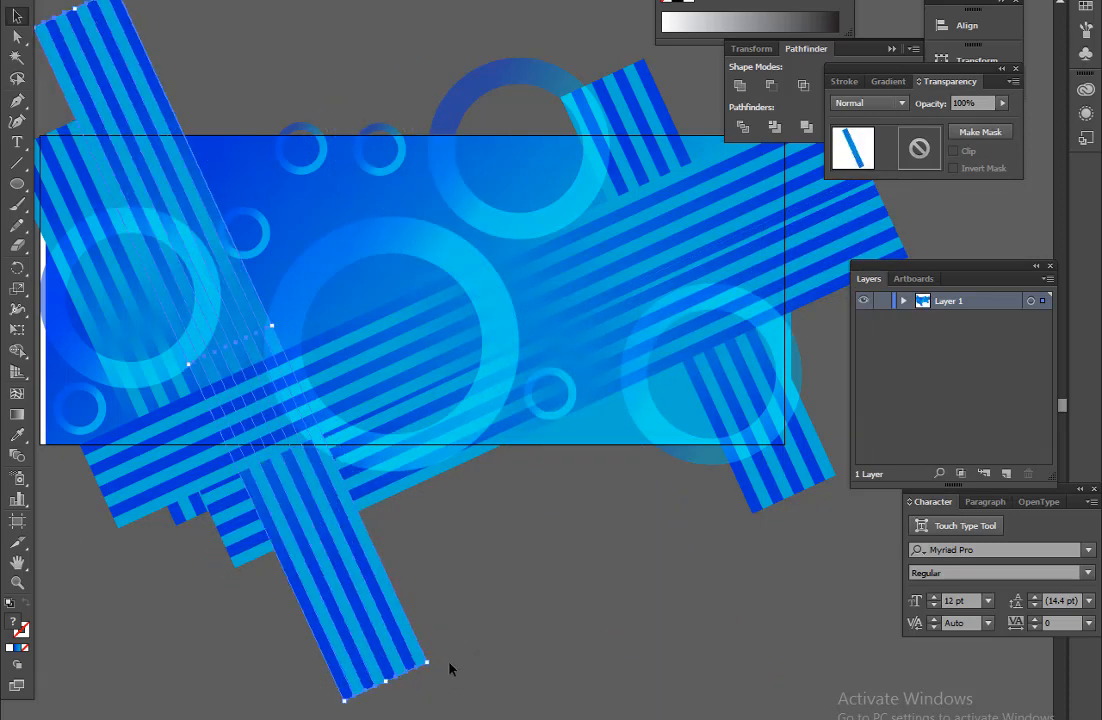
left_click(450, 669)
left_click_drag(475, 603, 477, 617)
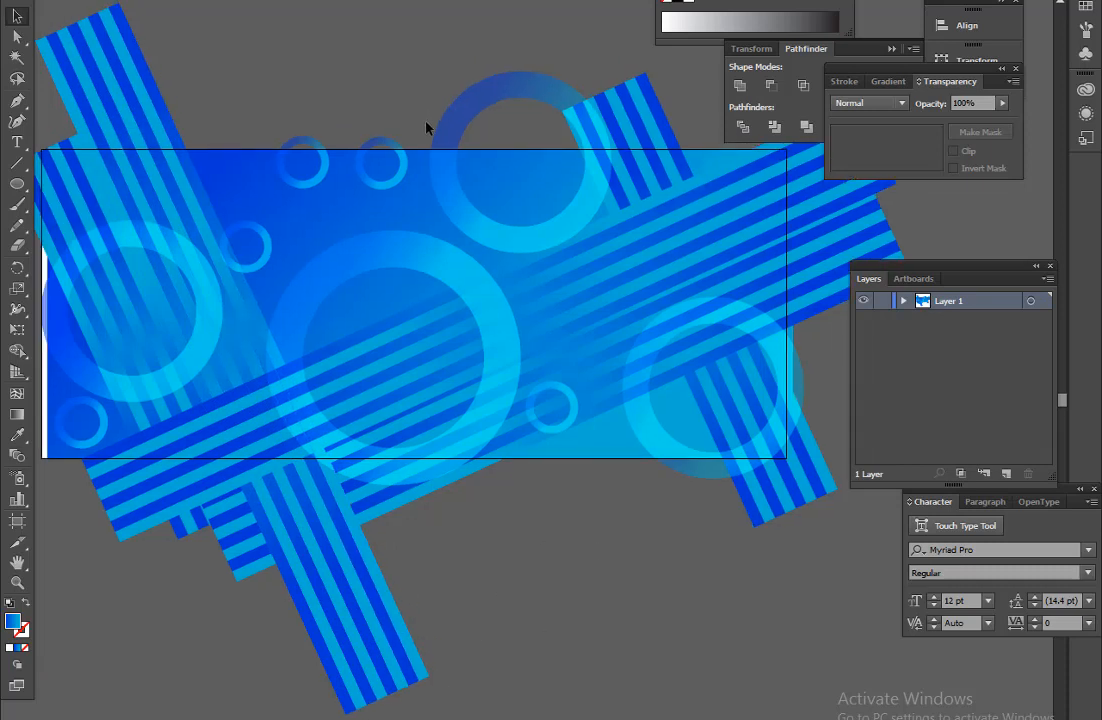
Place a copy of the top ring below the artboard and fill it with a solid pinkish red in RGB
left_click_drag(455, 120, 501, 489)
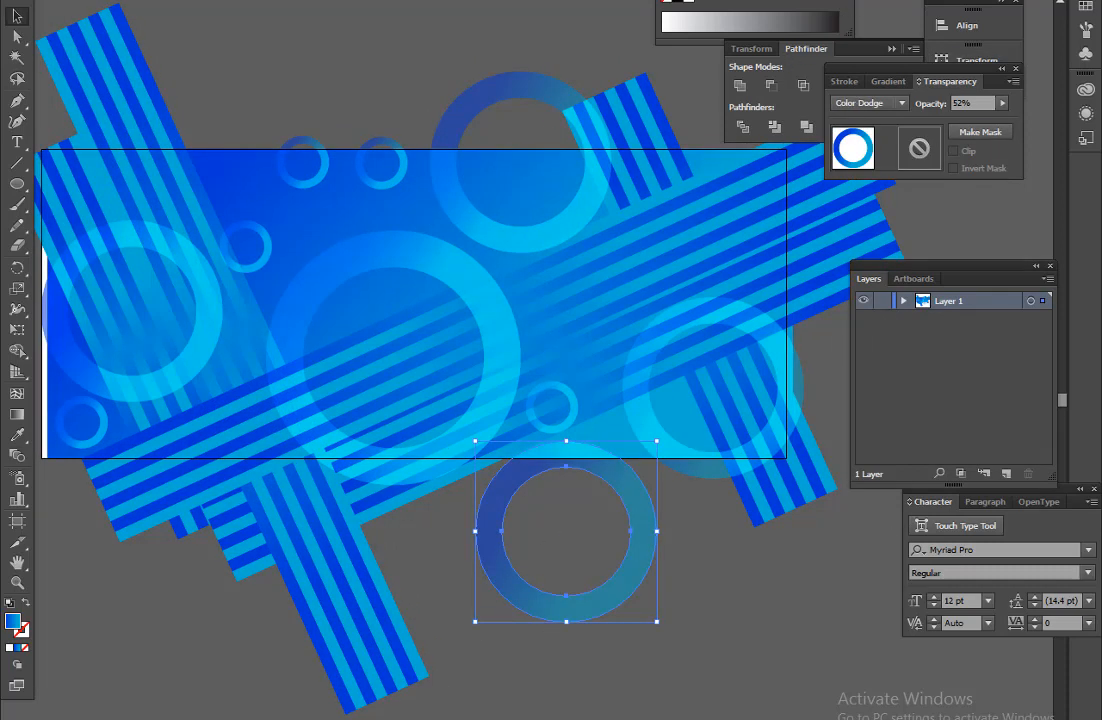
left_click(846, 1)
left_click(890, 27)
left_click(820, 14)
left_click(846, 1)
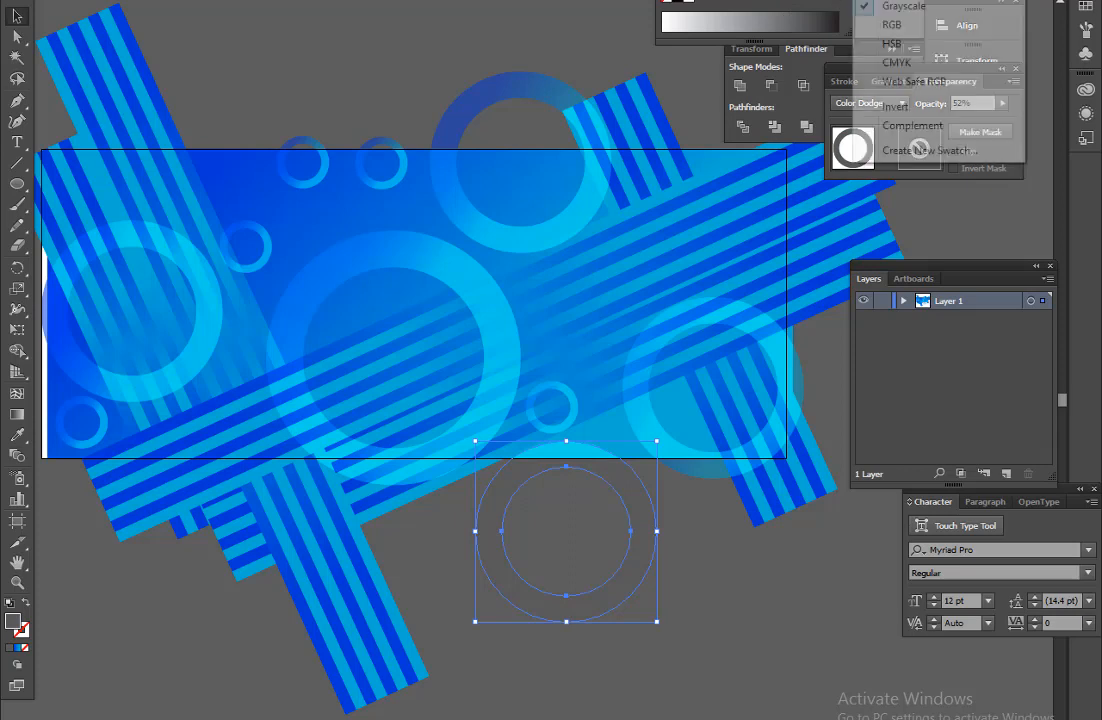
left_click(889, 27)
left_click(784, 18)
left_click(755, 19)
left_click(831, 23)
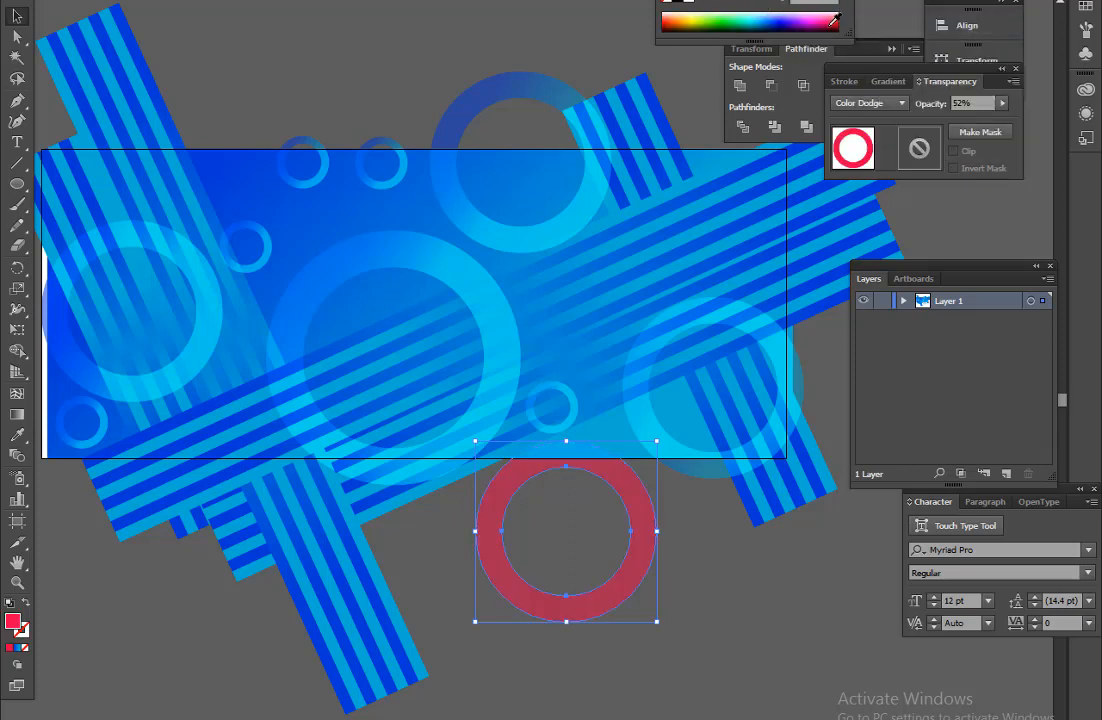
Move the red ring to the middle of the artboard and bring it to the front
left_click_drag(645, 563, 579, 328)
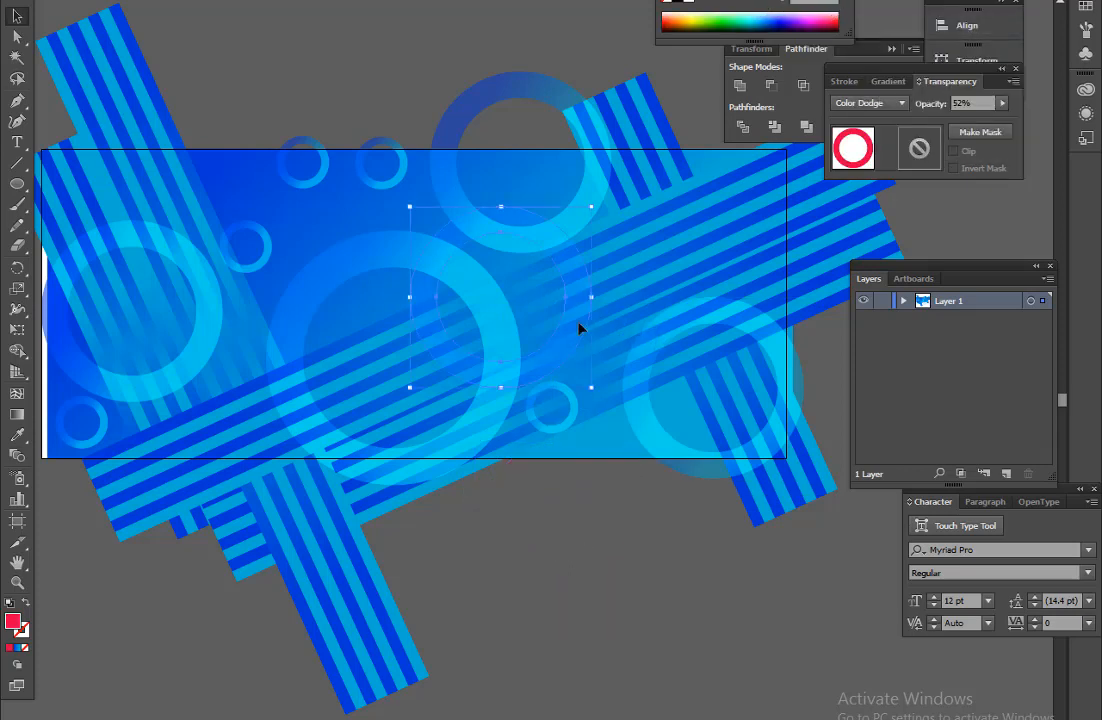
right_click(540, 240)
mouse_move(634, 378)
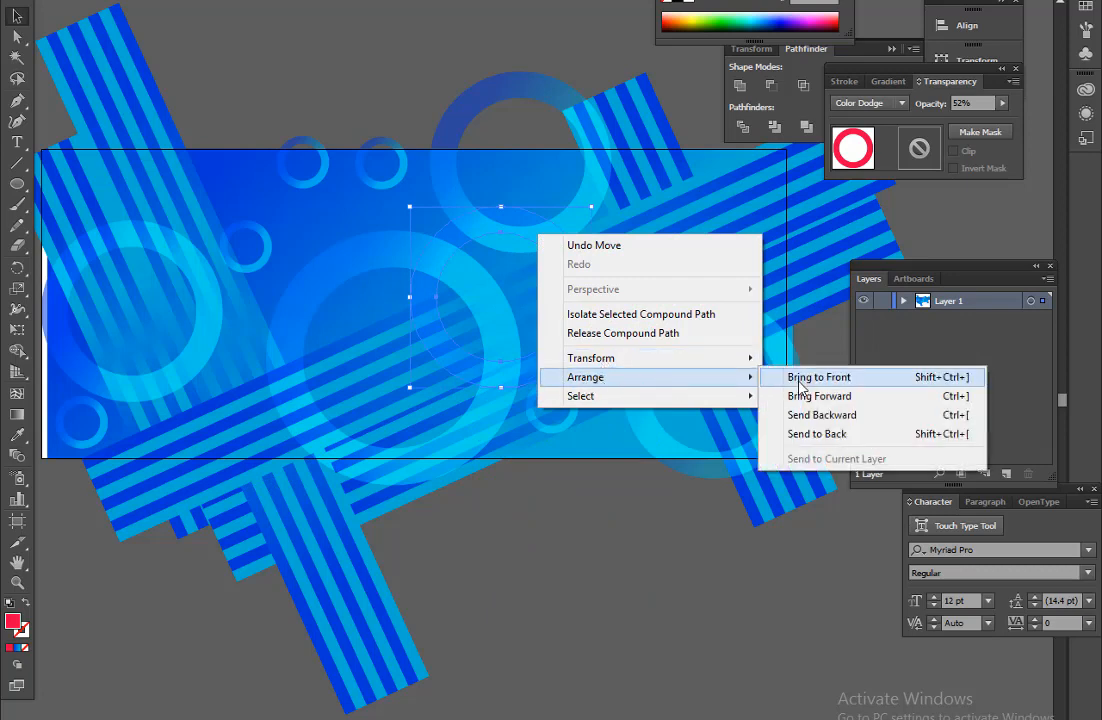
left_click(801, 380)
Try the Darken blend mode on the red ring, and set its blend mode to Normal
left_click(870, 104)
left_click(864, 145)
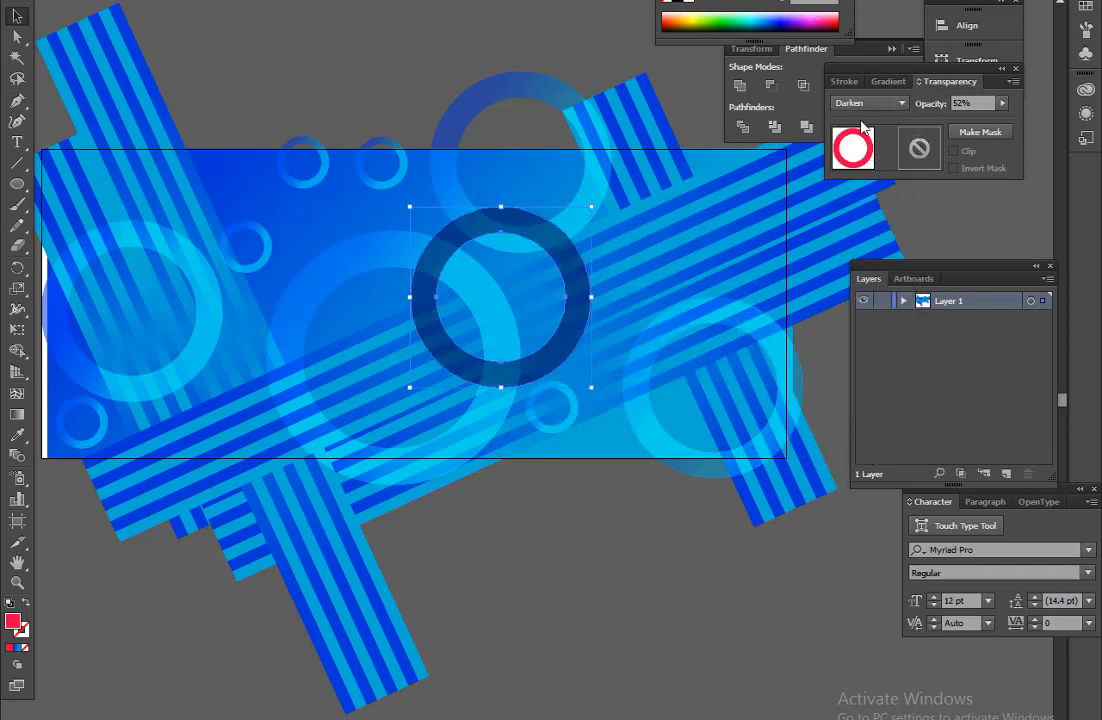
left_click(862, 105)
left_click(862, 105)
Shrink the red ring and place it over the upper left edge of the large central ring
left_click_drag(591, 209, 547, 251)
left_click_drag(538, 323, 394, 280)
left_click_drag(402, 217, 388, 232)
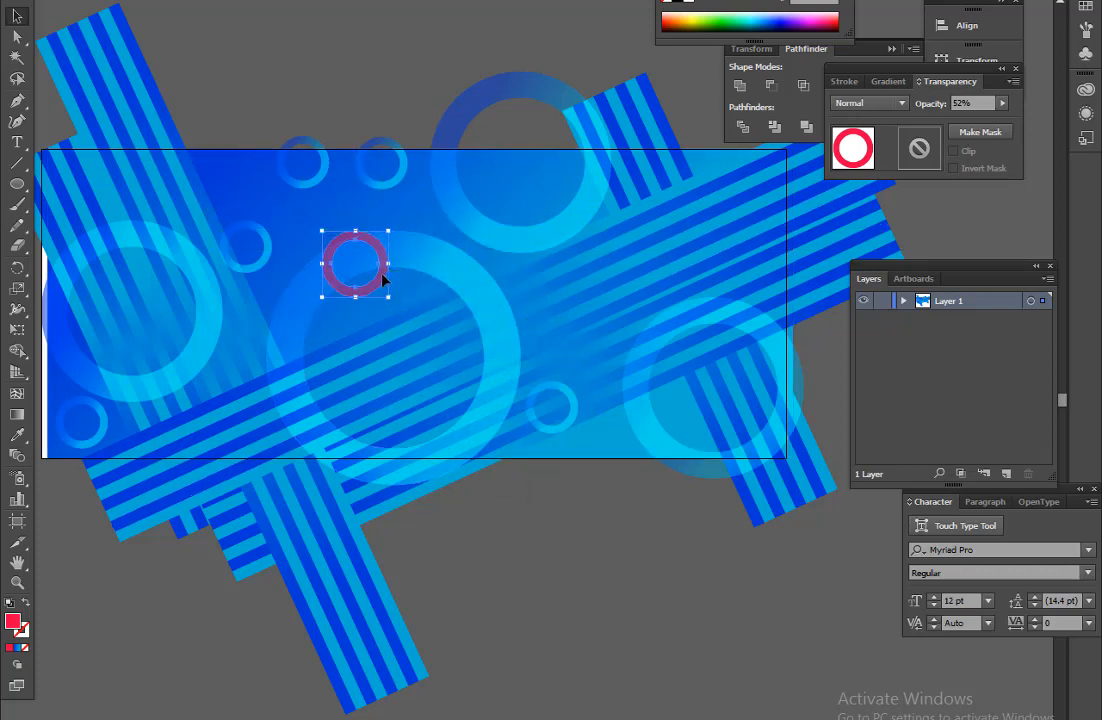
Delete the red ring, and use the Pen tool to create a small solid red triangle near the middle of the artboard
key("Delete")
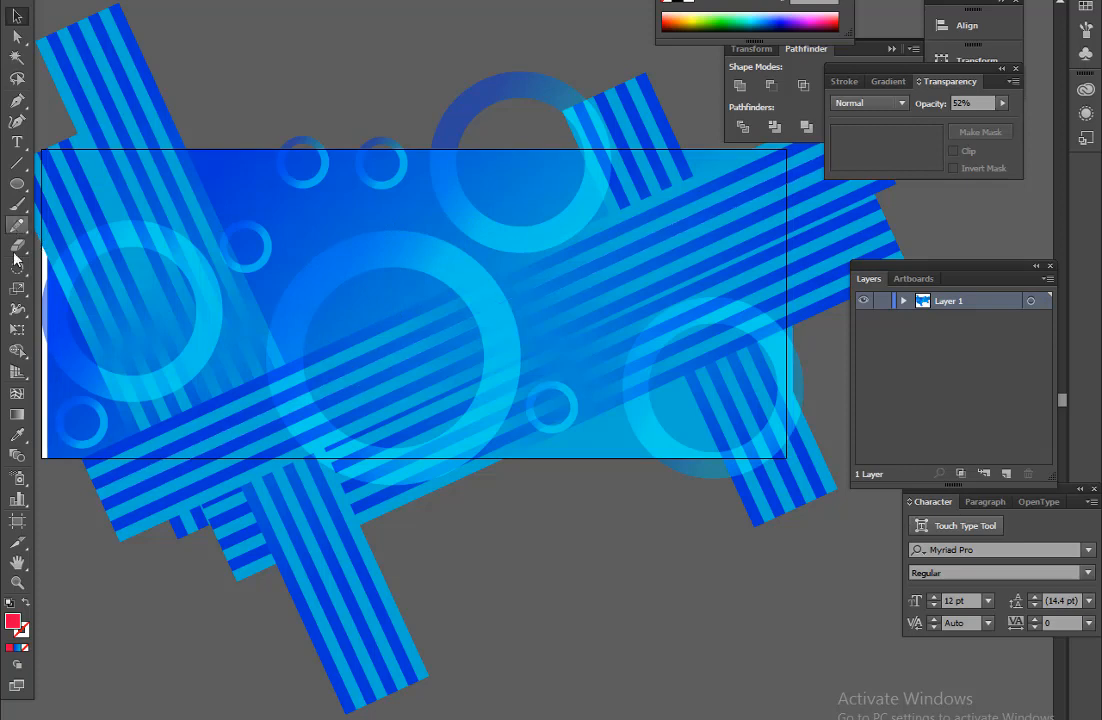
left_click(390, 411)
left_click(481, 210)
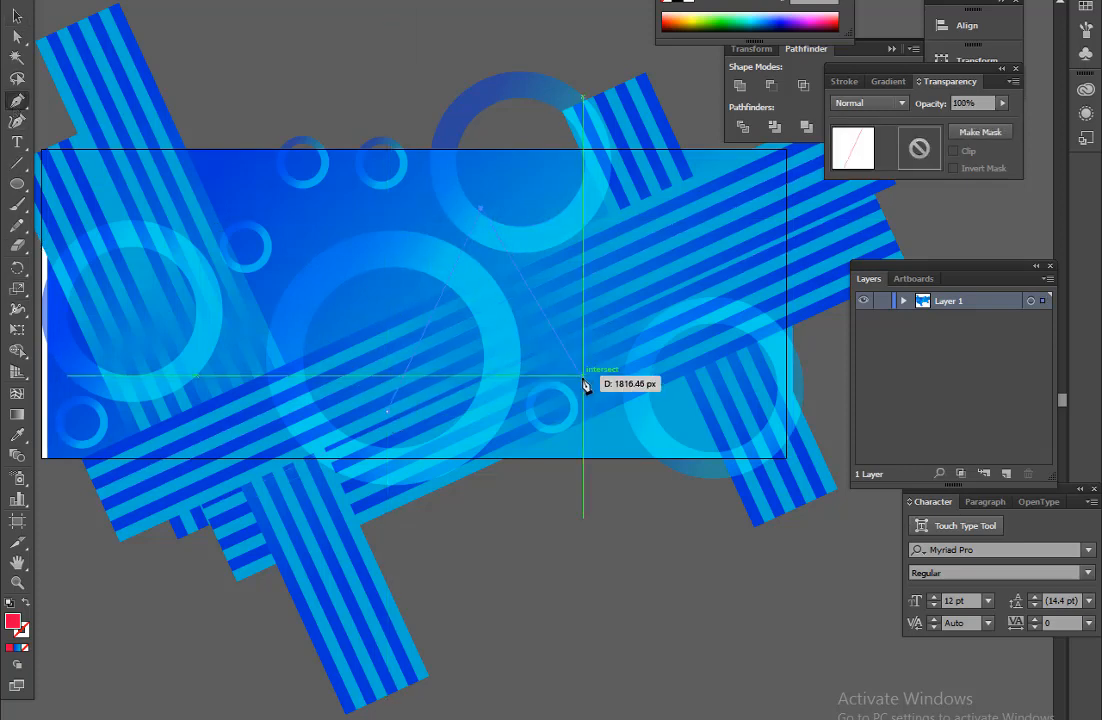
left_click(599, 411)
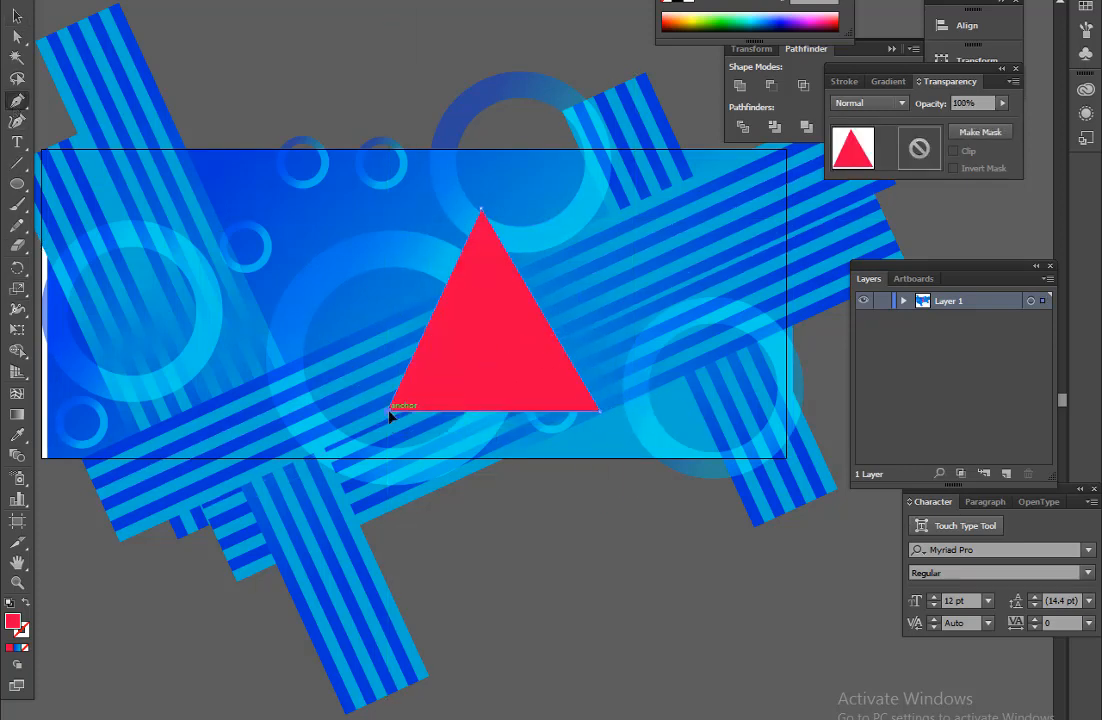
left_click(390, 411)
left_click_drag(600, 209, 532, 274)
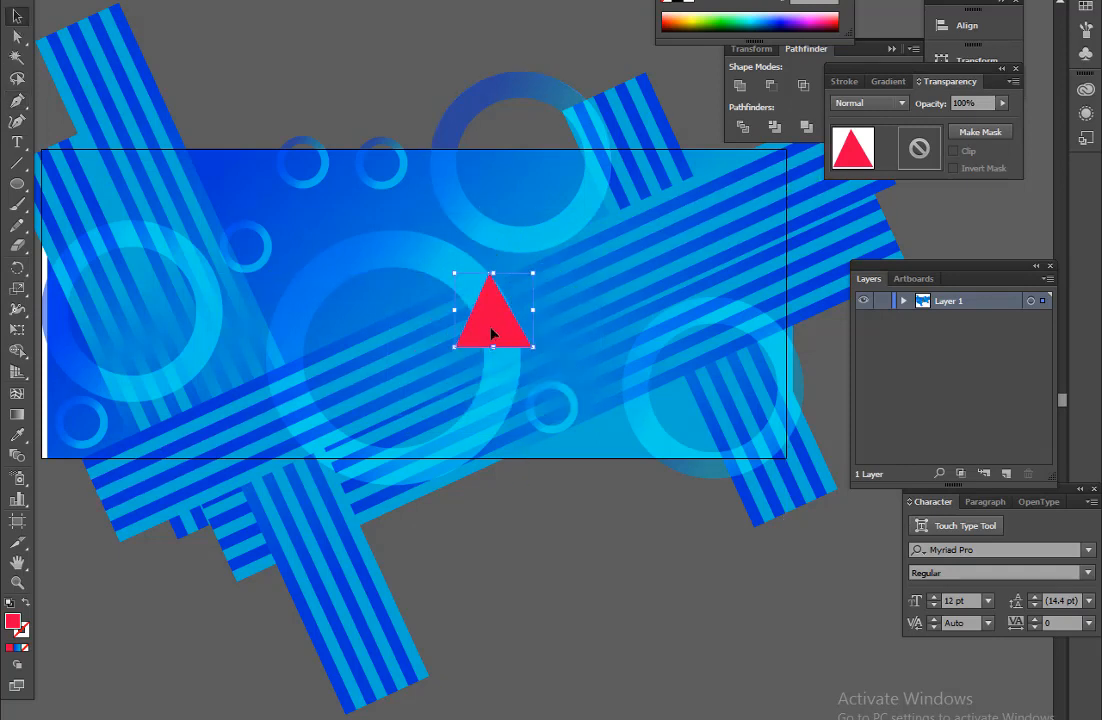
Scatter shrunken upright and rotated copies of the red triangle, two near the large central ring's top and two around the lower right ring
left_click_drag(492, 333, 336, 227)
left_click(460, 600)
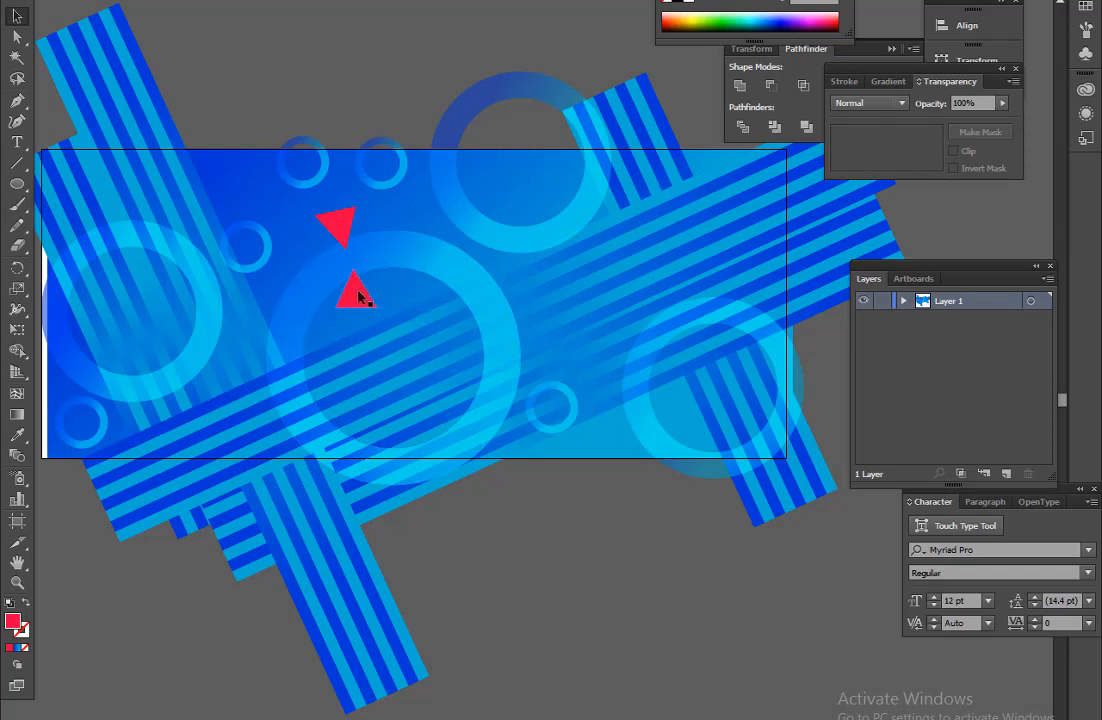
left_click_drag(359, 297, 594, 384)
left_click_drag(627, 444, 625, 401)
left_click(653, 535)
left_click_drag(654, 536, 659, 562)
left_click_drag(627, 419, 739, 309)
left_click(711, 634)
left_click_drag(609, 613, 635, 620)
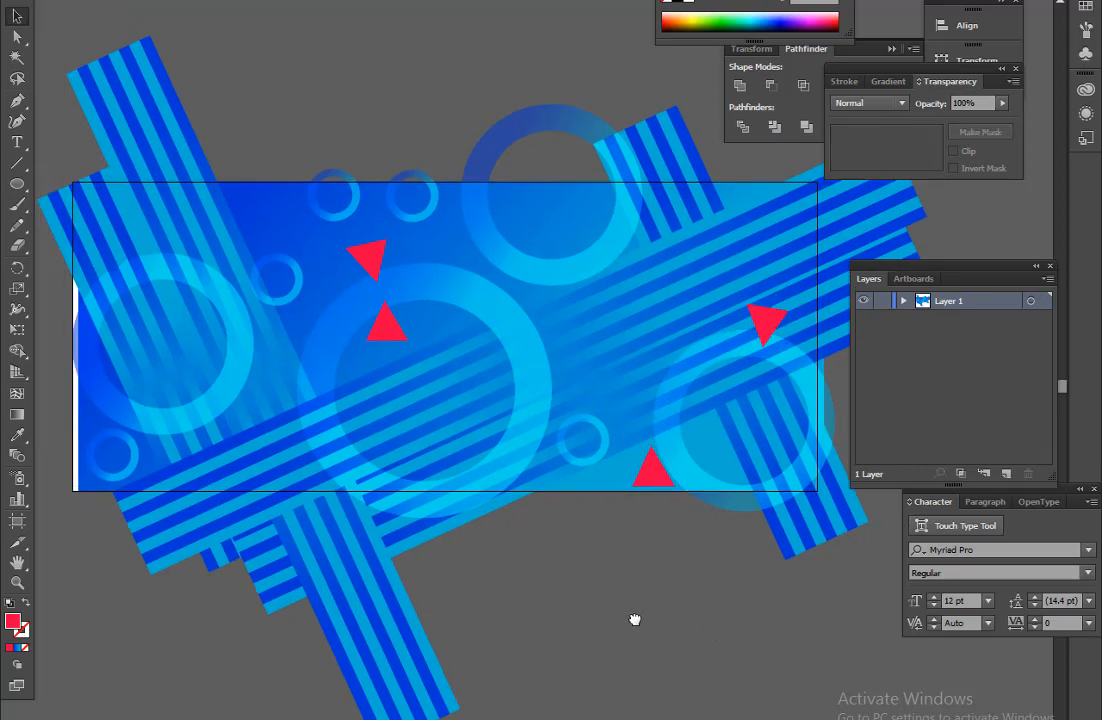
Draw a circle, fill it with yellow and enlarge it until it covers most of the banner's right half
left_click(17, 184)
left_click_drag(656, 277, 692, 313)
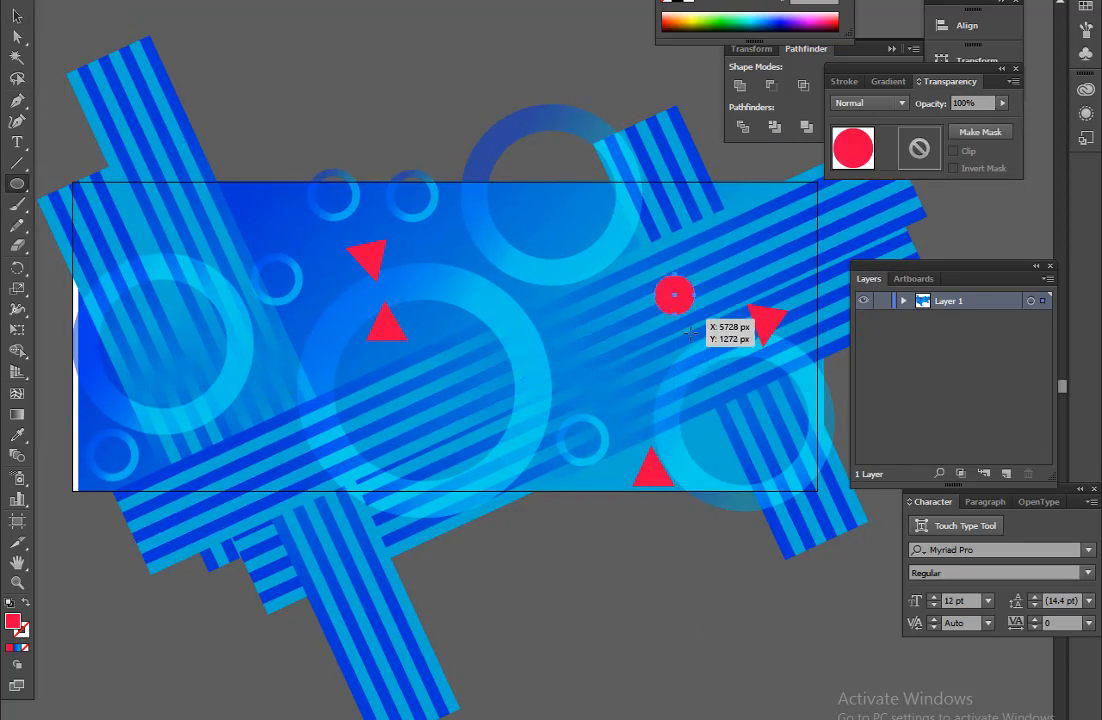
left_click(686, 20)
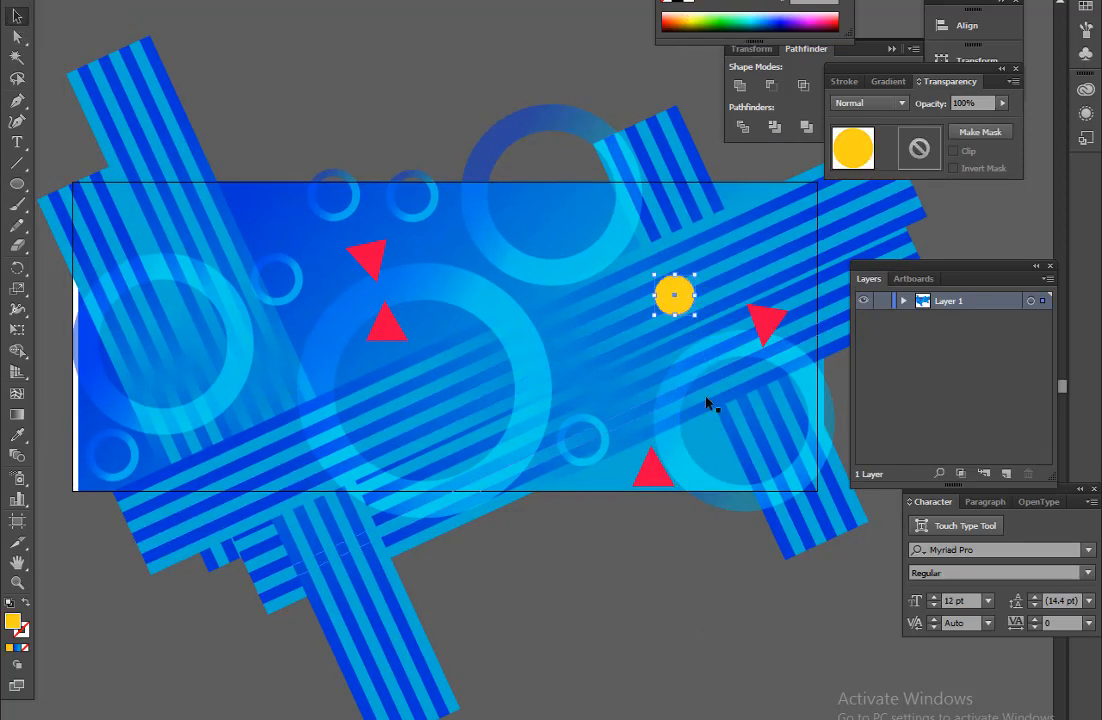
left_click_drag(693, 315, 838, 458)
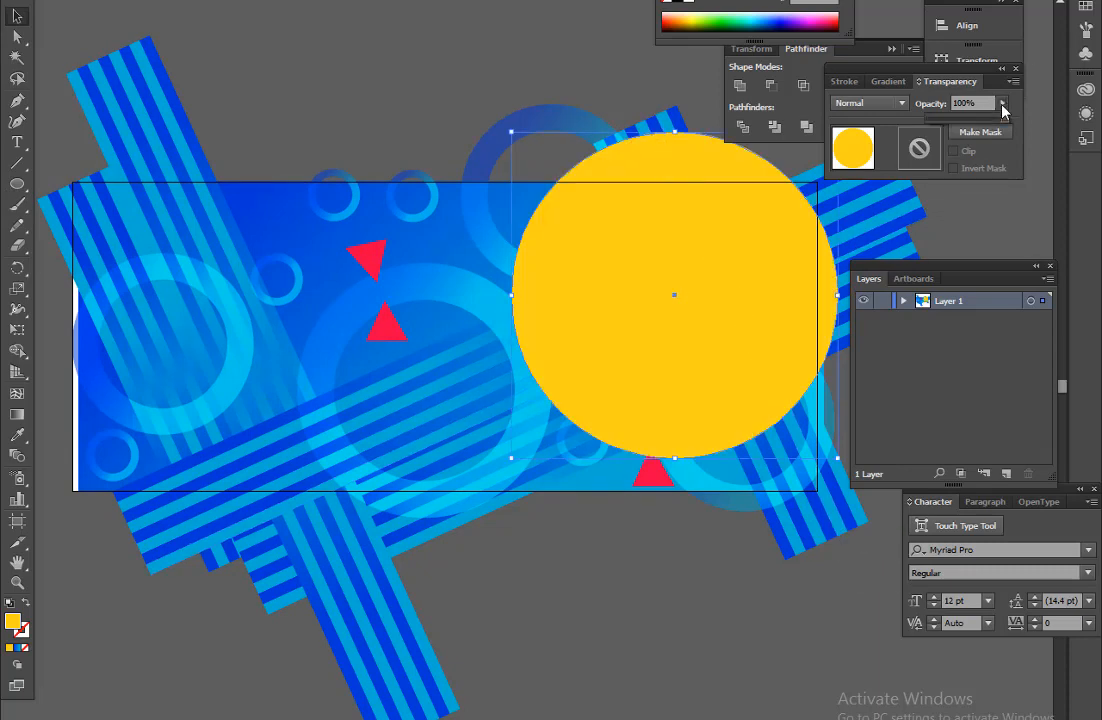
Set the large yellow circle's opacity to 33% and its blend mode to Color Burn
left_click_drag(1003, 111, 957, 125)
left_click(901, 104)
left_click(866, 186)
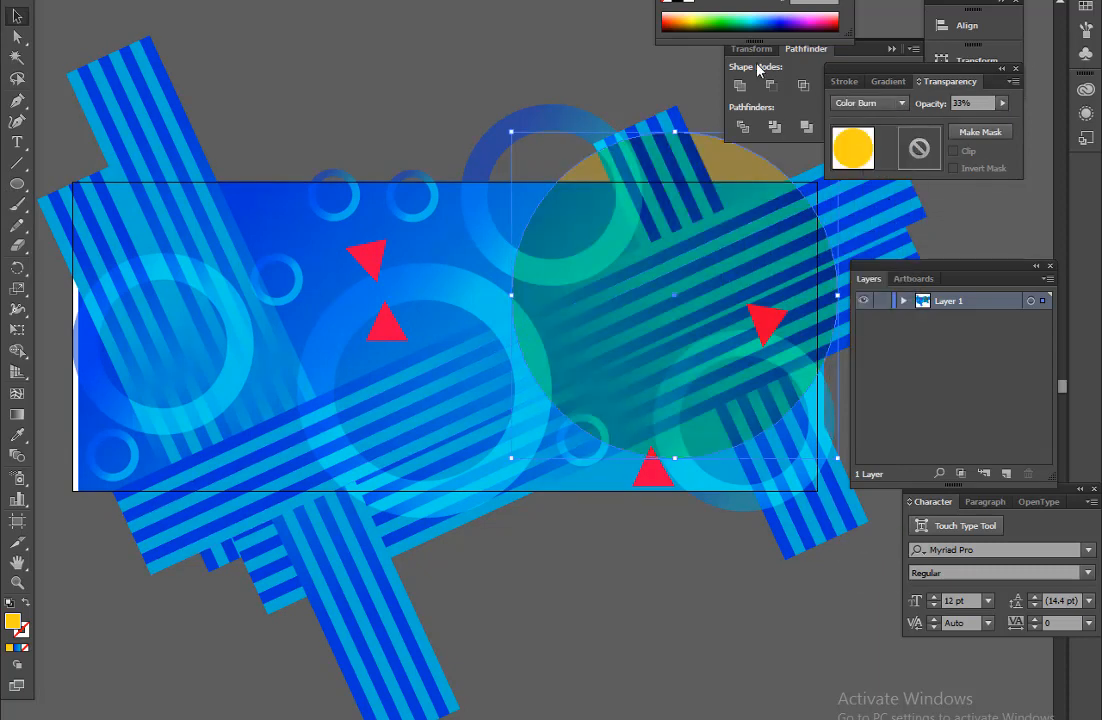
Try pink and lime green fills and the Color blend mode on the large circle, and set its blend mode to Soft Light
left_click(738, 22)
left_click(677, 22)
left_click(825, 15)
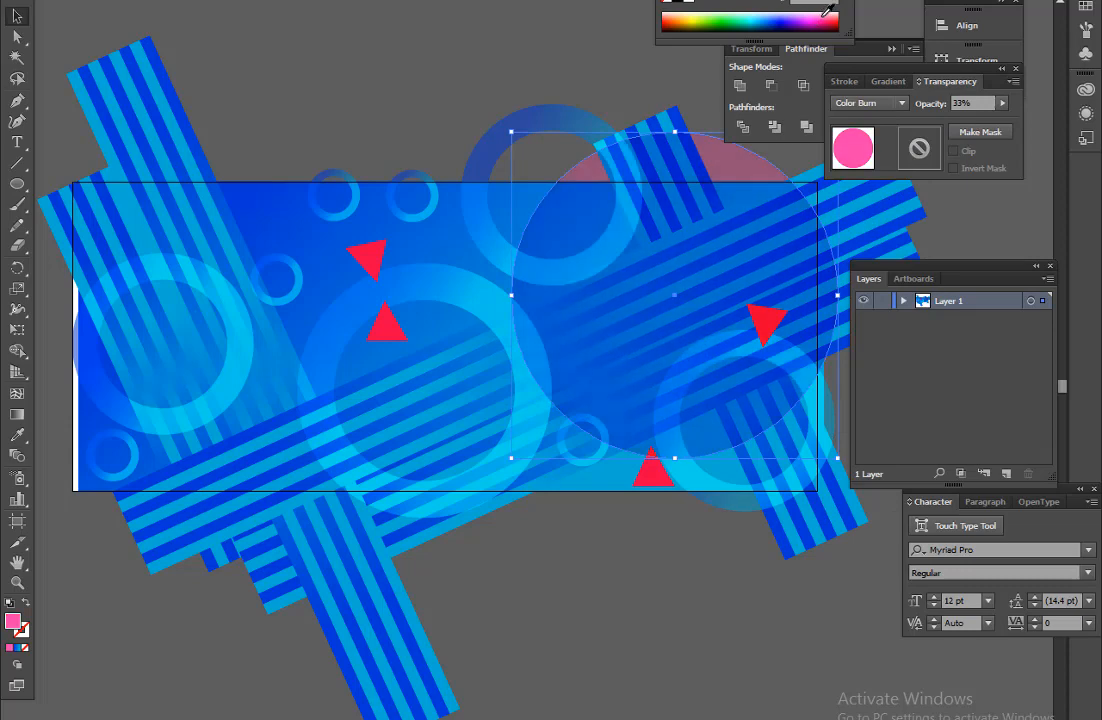
left_click(707, 12)
left_click(868, 103)
left_click(859, 408)
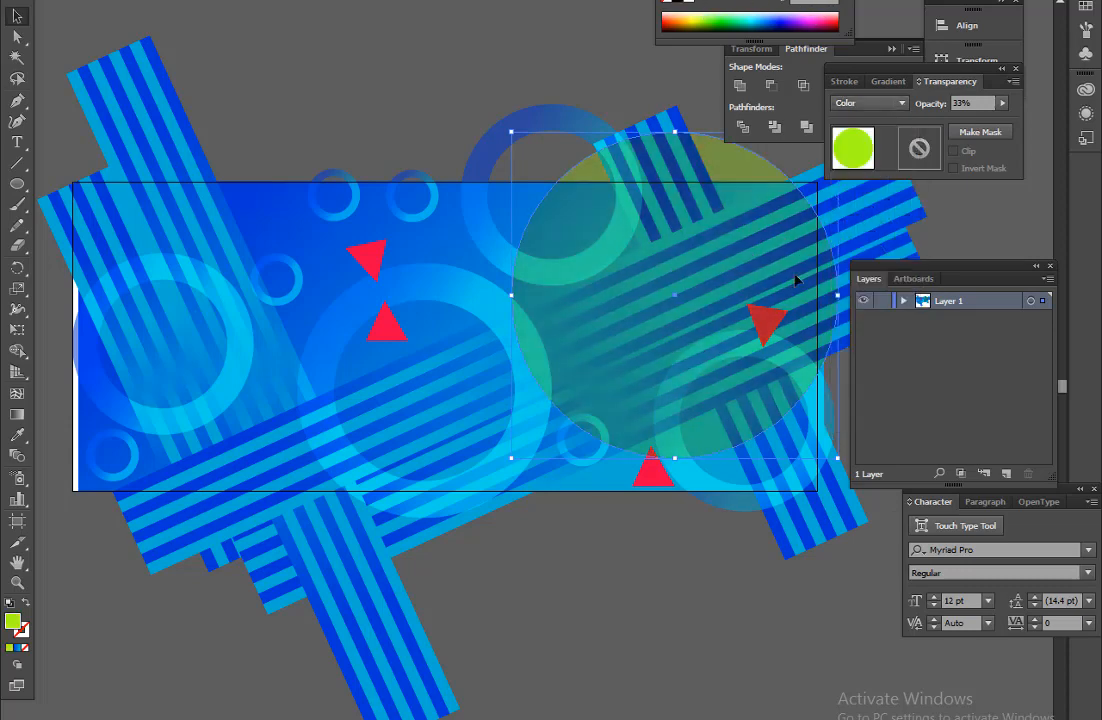
left_click(851, 105)
left_click(869, 286)
Place a copy of the large circle over the banner's upper left, fill it with orange and set its blend mode to Lighten
left_click_drag(707, 387, 325, 284)
left_click(830, 17)
left_click(762, 25)
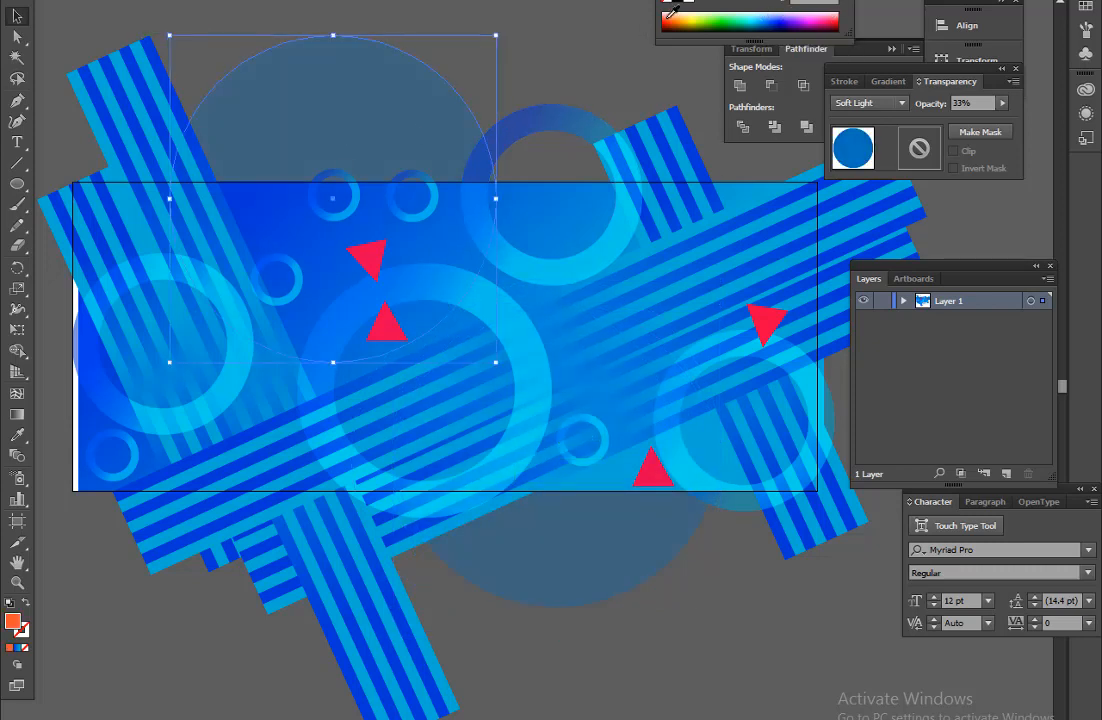
left_click(681, 14)
left_click(868, 103)
left_click(865, 267)
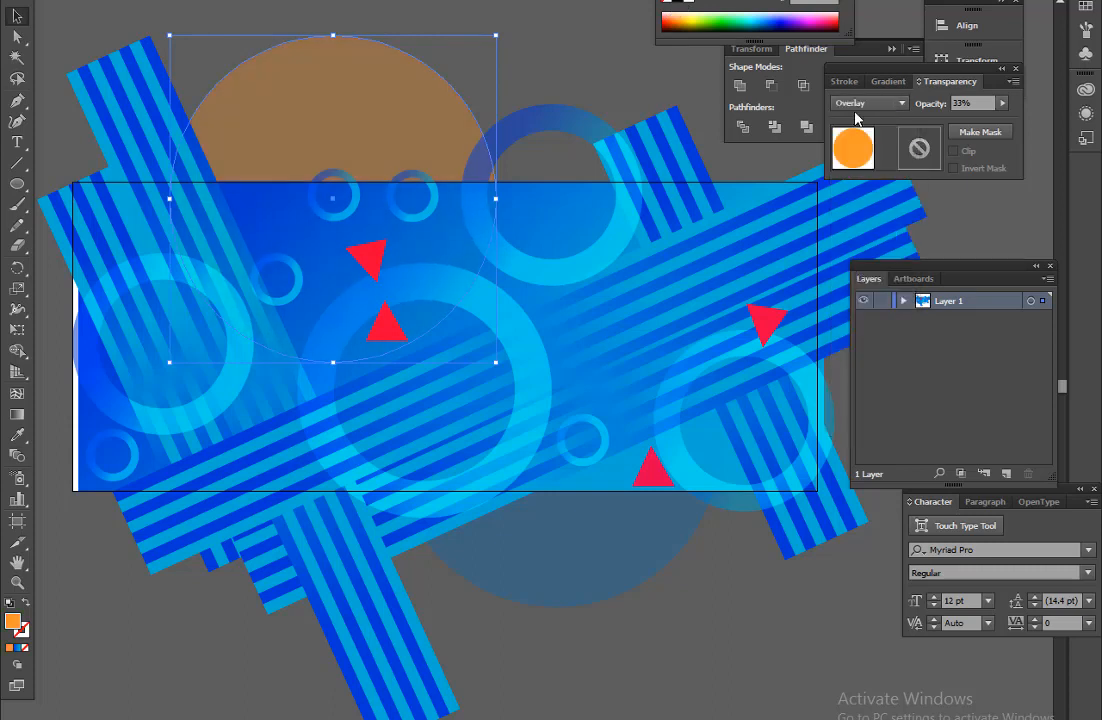
left_click(866, 105)
left_click(864, 207)
Shrink the orange circle slightly and place a copy of it over the banner's lower right edge
left_click_drag(487, 44, 463, 69)
left_click_drag(358, 106, 666, 388)
left_click_drag(155, 511, 210, 563)
left_click_drag(493, 608, 354, 526)
left_click_drag(600, 687, 670, 658)
left_click(642, 654)
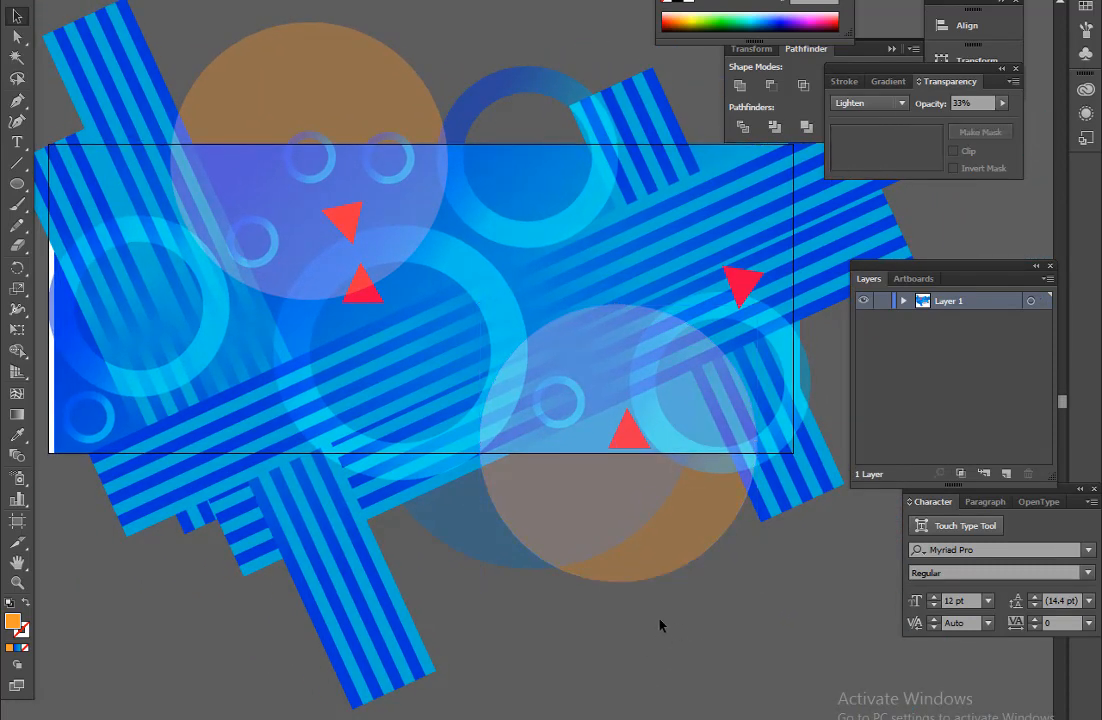
Draw a rectangle over almost the whole artboard and clip all the artwork to it with a clipping mask
left_click_drag(20, 187, 793, 450)
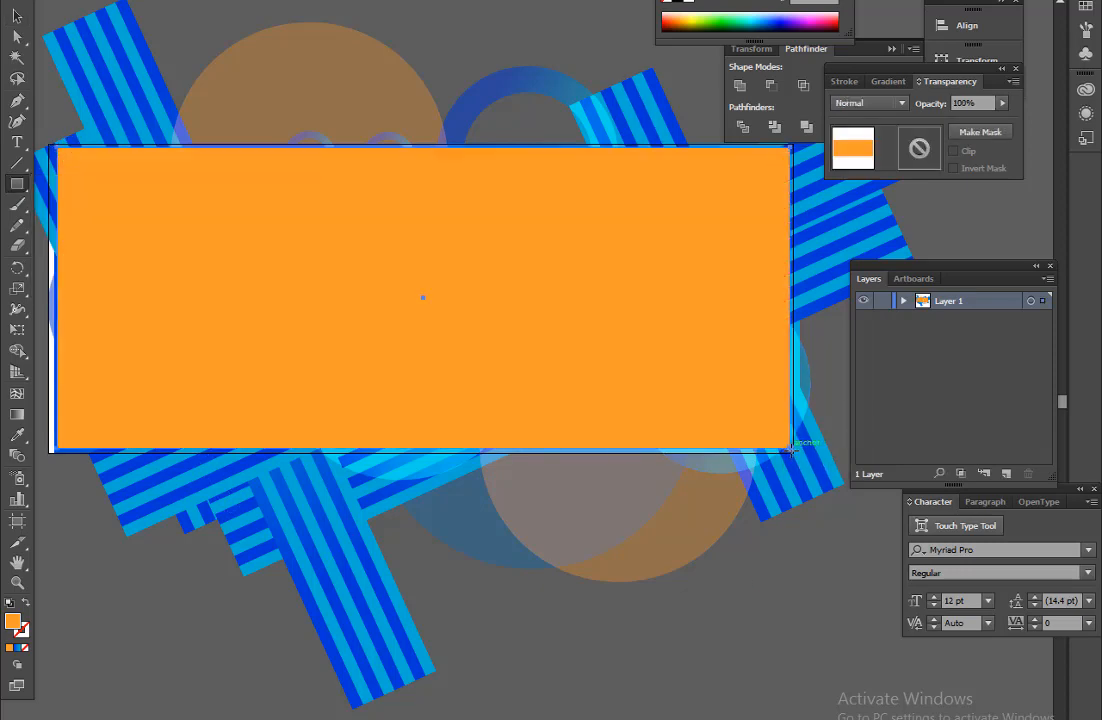
key("ctrl+a")
right_click(537, 277)
left_click(590, 371)
left_click(17, 17)
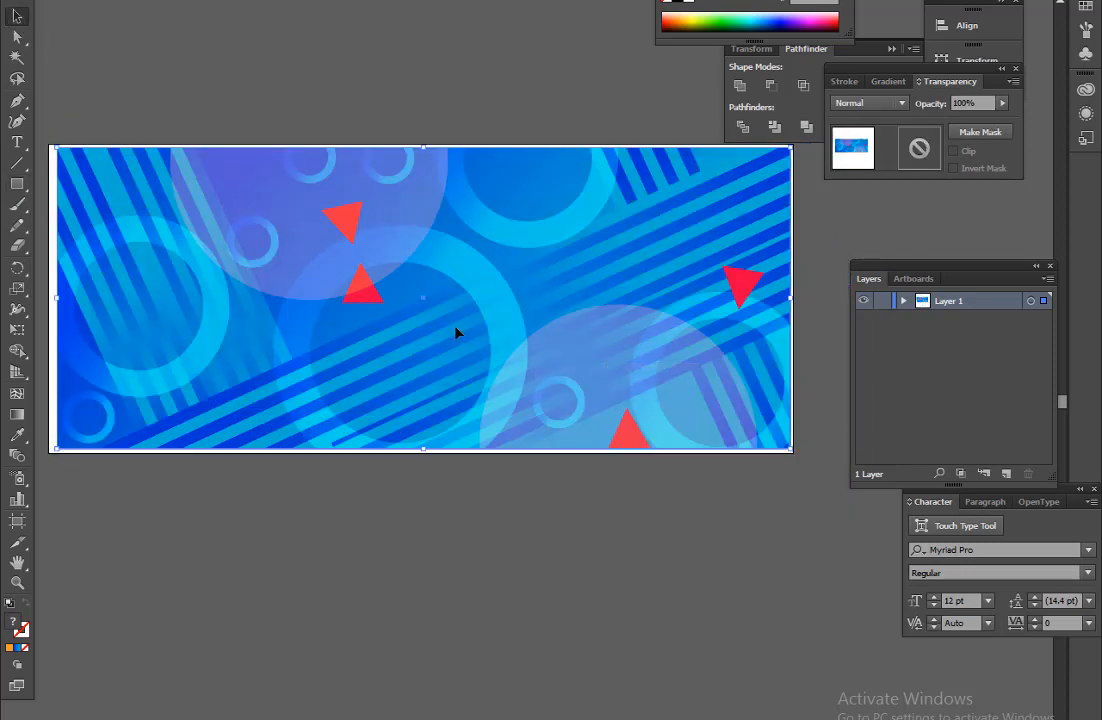
Move the clipped banner slightly up and fit the artboard to its bounds
left_click_drag(457, 334, 487, 250)
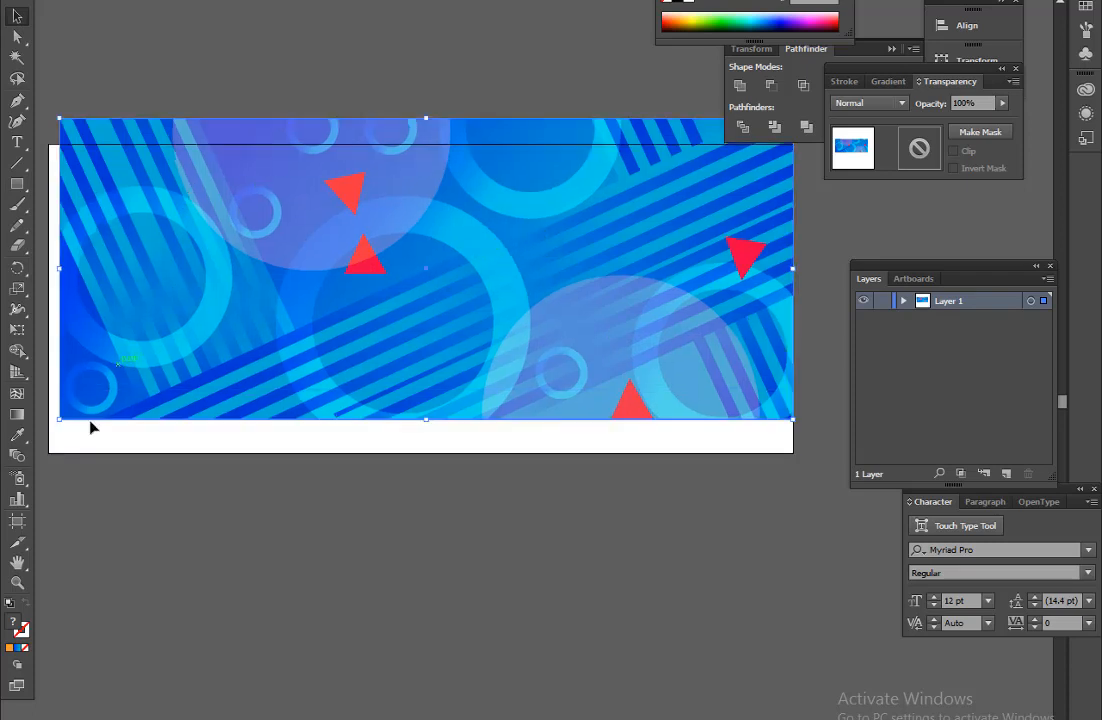
left_click(16, 523)
left_click(208, 1)
left_click(186, 24)
left_click(17, 17)
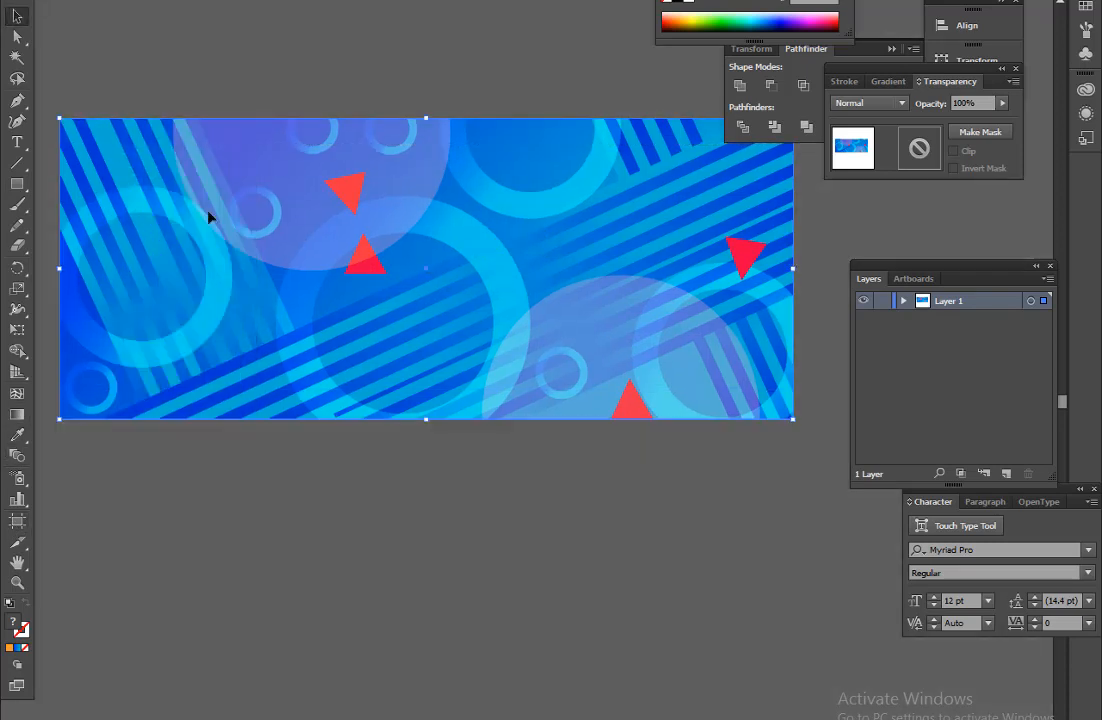
Place a copy of the clipped banner below the artboard and release the copy's clipping mask
key("ctrl+minus")
left_click_drag(522, 539, 457, 382)
left_click_drag(421, 168, 430, 459)
right_click(430, 458)
left_click(471, 566)
left_click(782, 595)
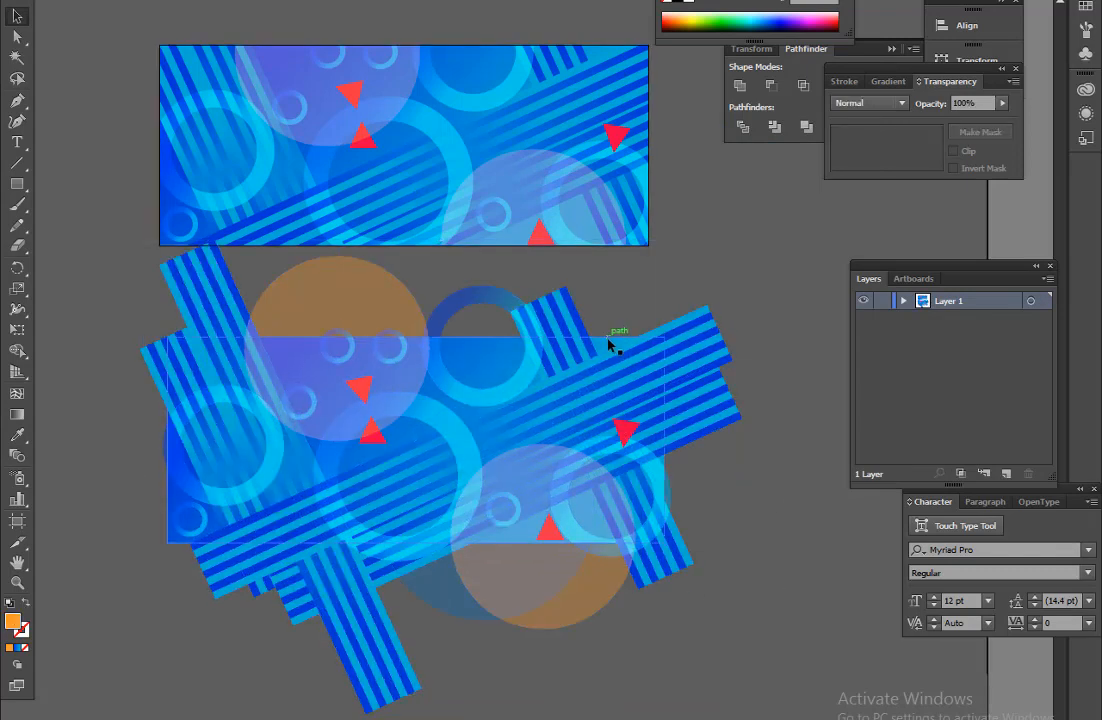
Delete the leftover mask rectangle from the released banner copy
left_click(612, 344)
left_click(797, 17)
key("Delete")
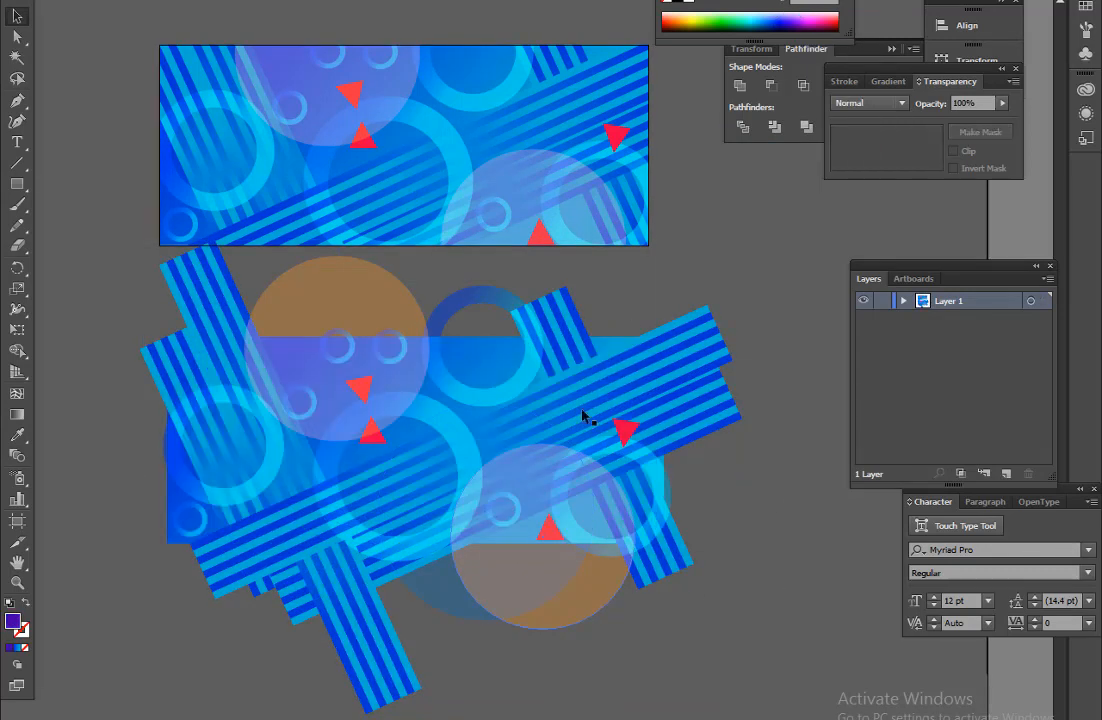
Try teal, olive and light purple fills on the banner copy's background rectangle, and fill it with dark purple
left_click(484, 358)
left_click(818, 17)
left_click(746, 17)
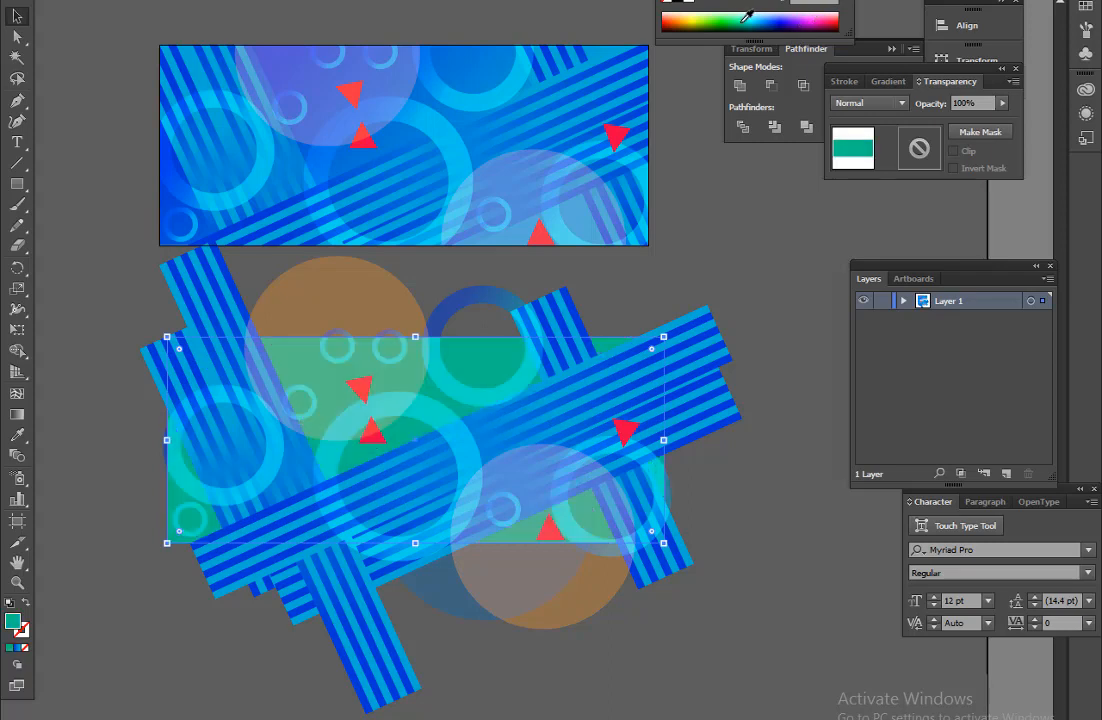
left_click(690, 15)
left_click(720, 22)
left_click(694, 26)
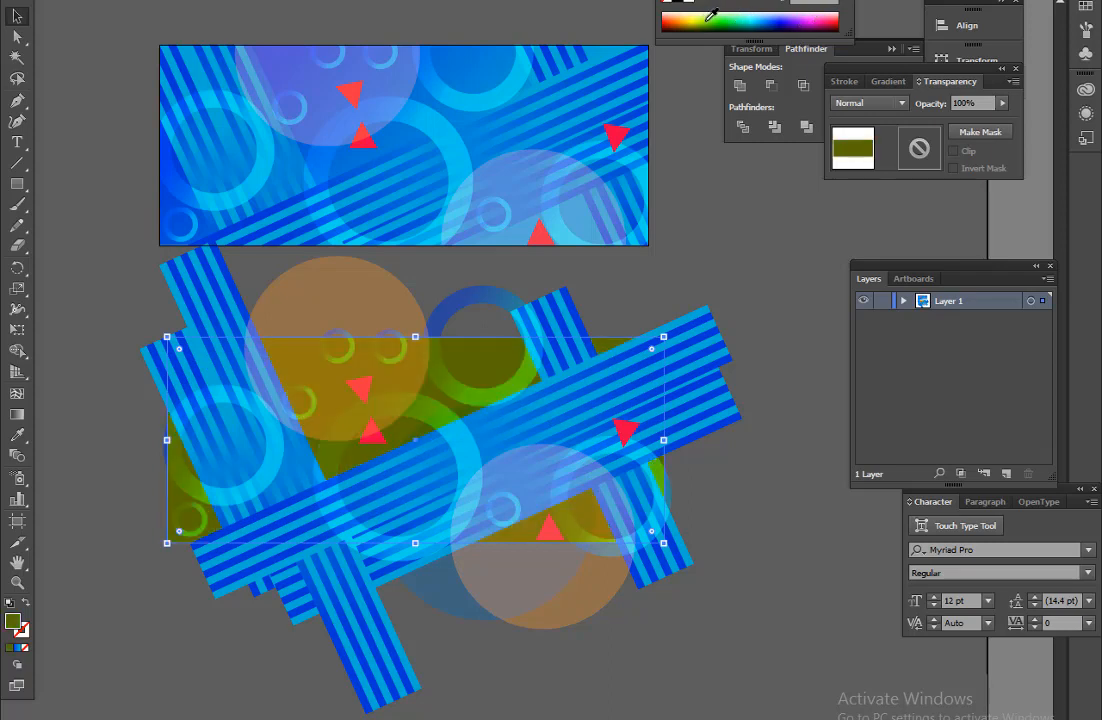
left_click(705, 17)
left_click(693, 8)
left_click(806, 13)
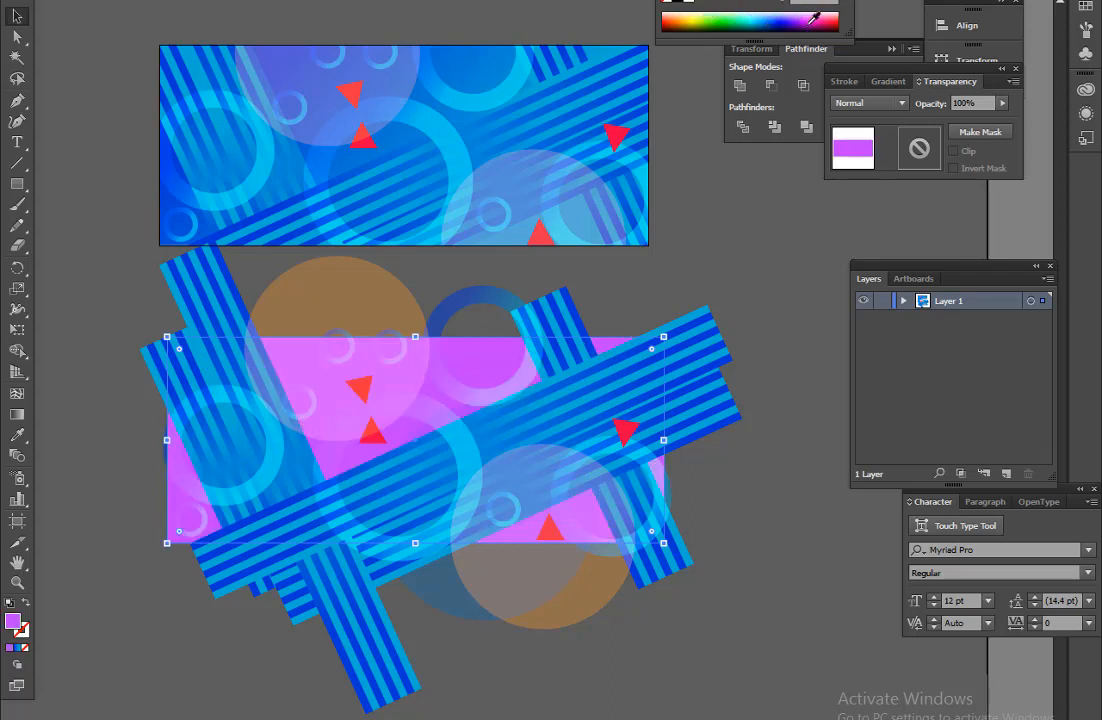
left_click(810, 23)
left_click(812, 19)
left_click(804, 27)
left_click(752, 481)
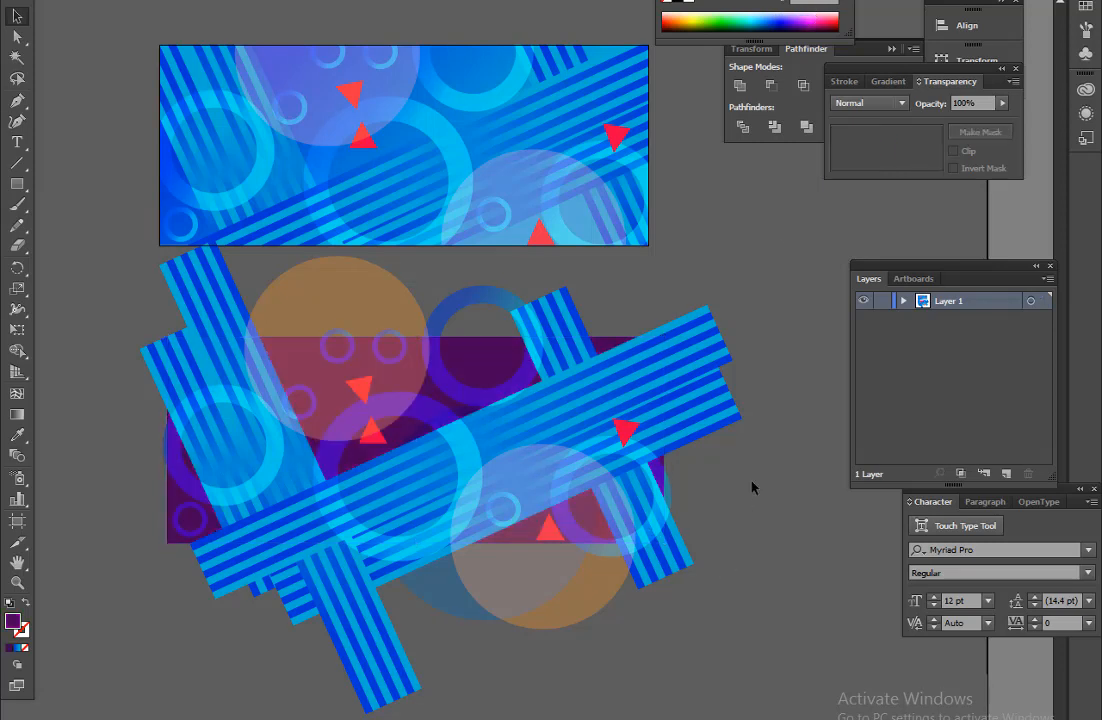
Delete all the blue striped bands from the purple banner copy
left_click(718, 410)
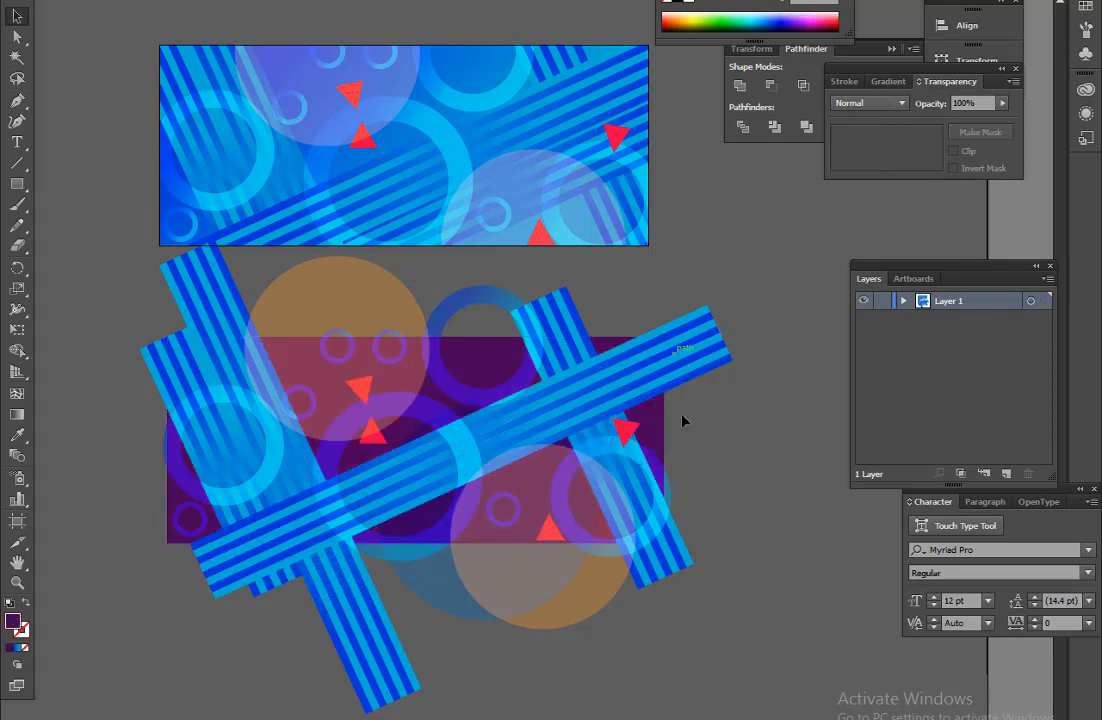
left_click_drag(684, 418, 701, 529)
key("Delete")
left_click(670, 573)
key("Delete")
left_click(370, 640)
key("Delete")
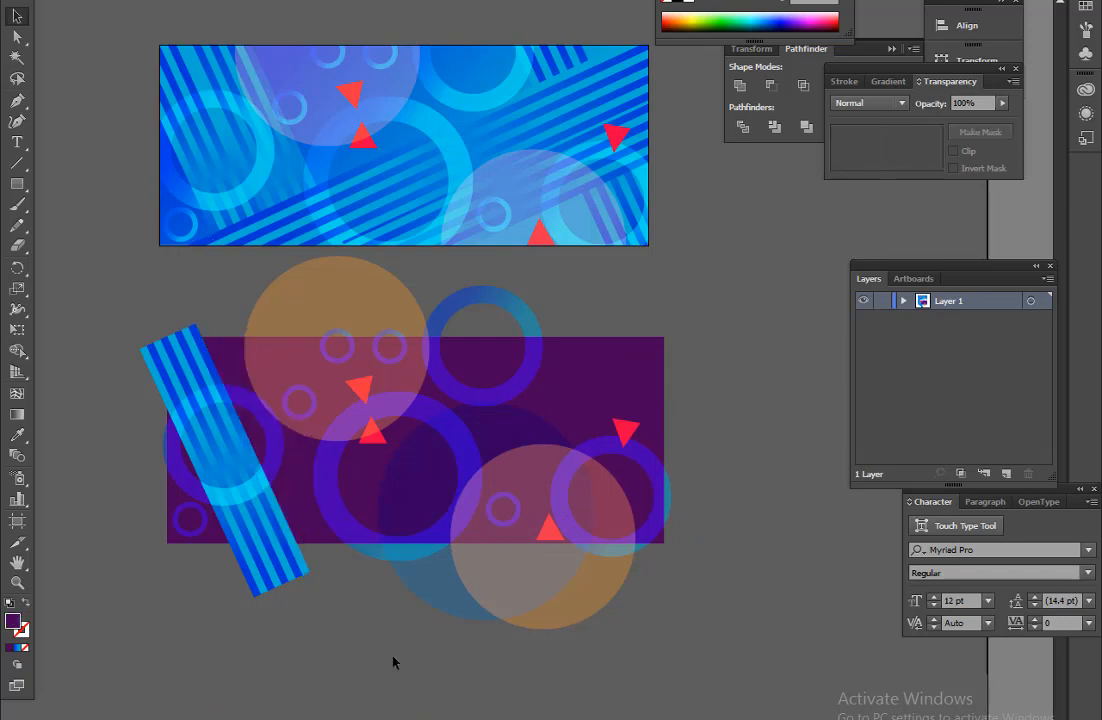
left_click(235, 475)
key("Delete")
Copy the top ring of the purple banner, shrink the copy, and place small rings at the banner's upper right and lower left
left_click(632, 381)
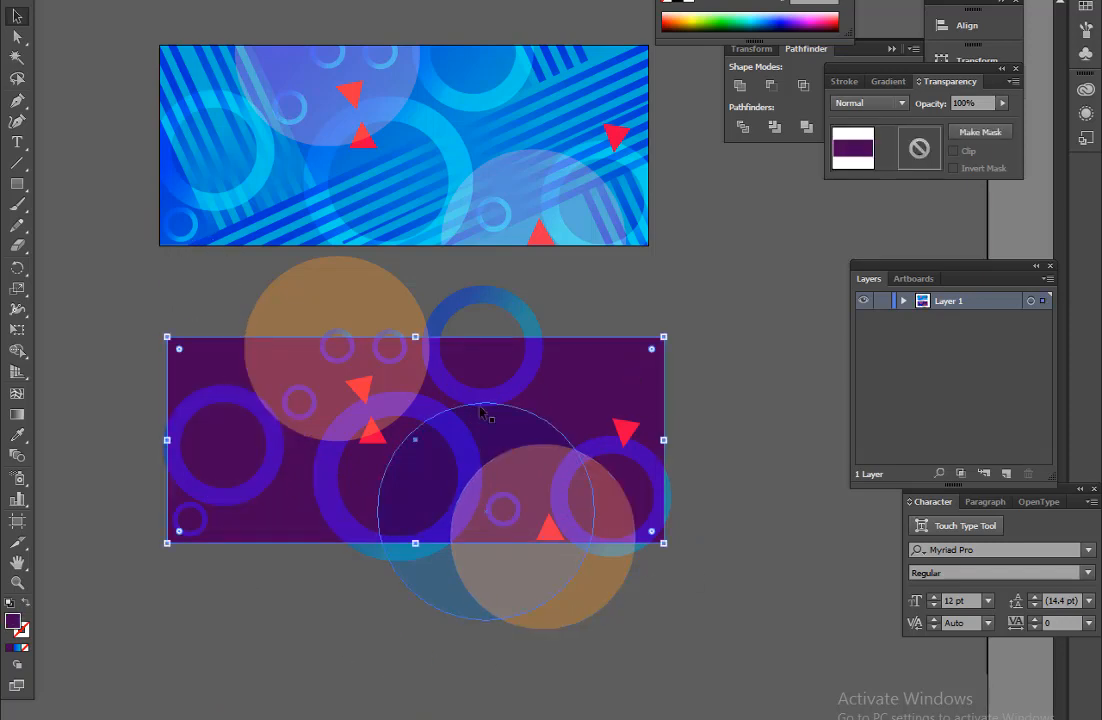
left_click_drag(513, 383, 572, 685)
left_click_drag(604, 589, 571, 620)
left_click_drag(567, 656, 318, 539)
left_click(349, 634)
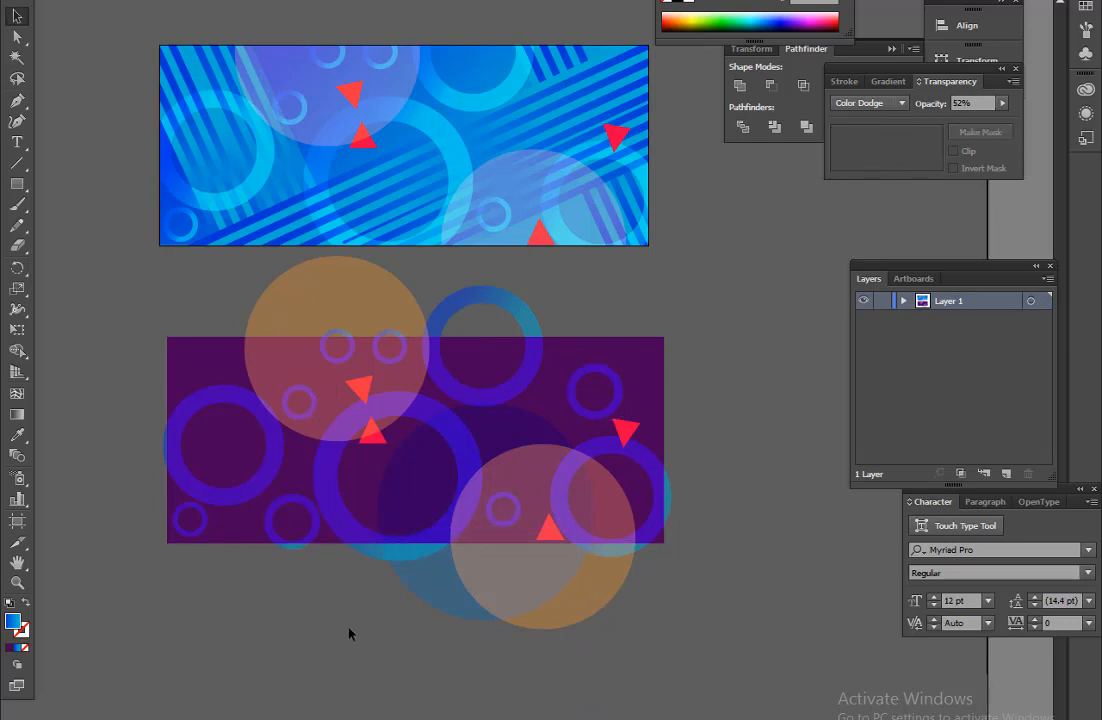
Place a copy of the large central ring below the purple banner and give it a black stroke with no fill
key("ctrl+equal")
left_click_drag(352, 632, 597, 431)
left_click_drag(259, 313, 347, 275)
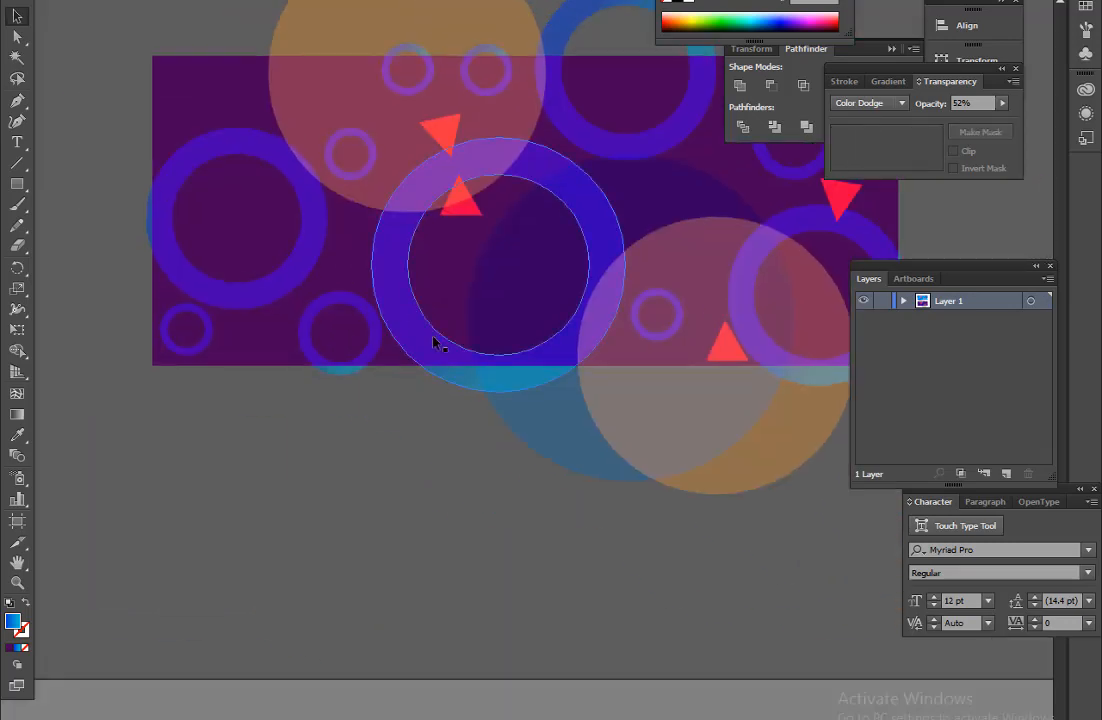
left_click_drag(435, 342, 355, 552)
left_click(85, 2)
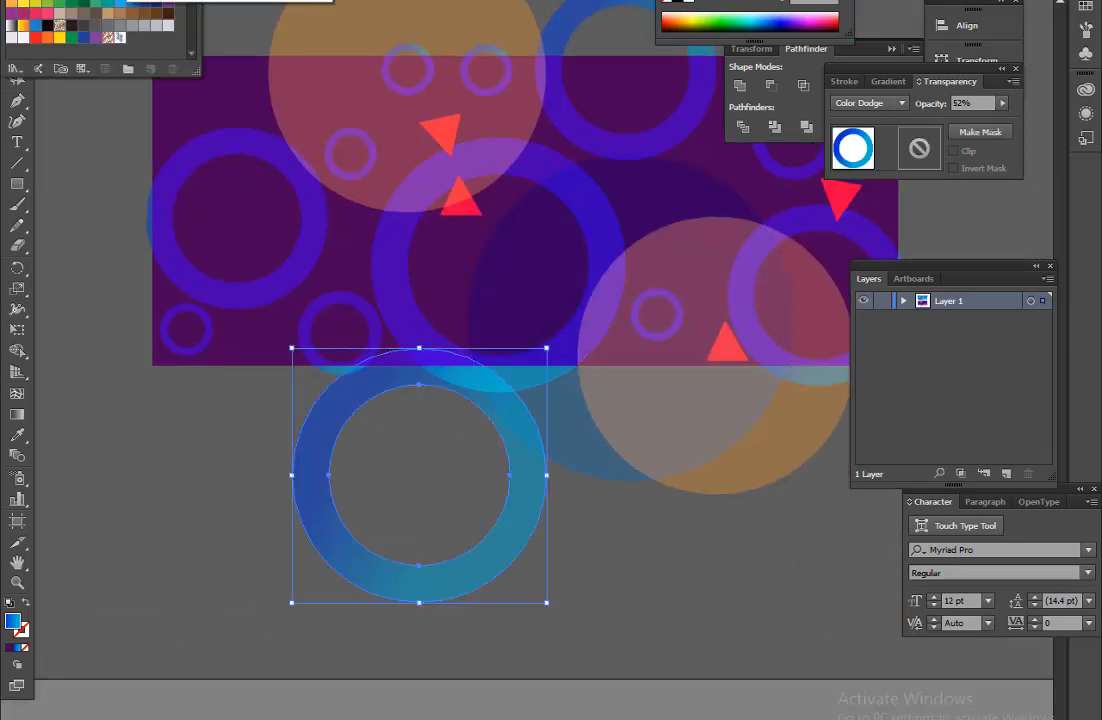
left_click(305, 2)
left_click(268, 319)
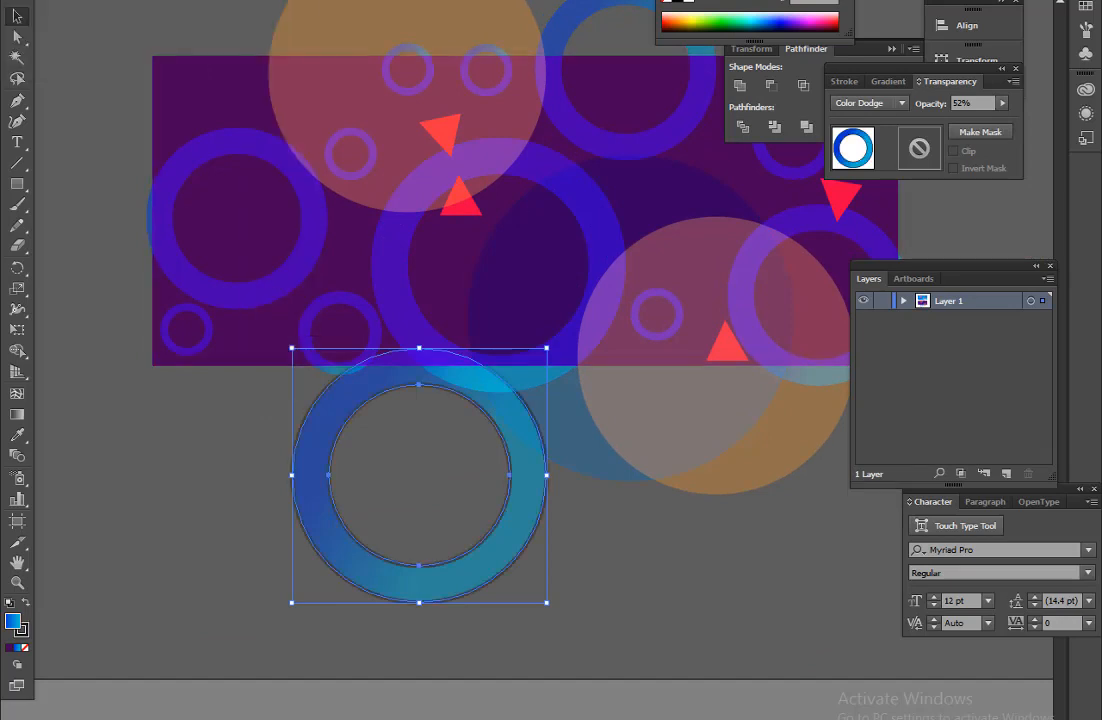
left_click(85, 2)
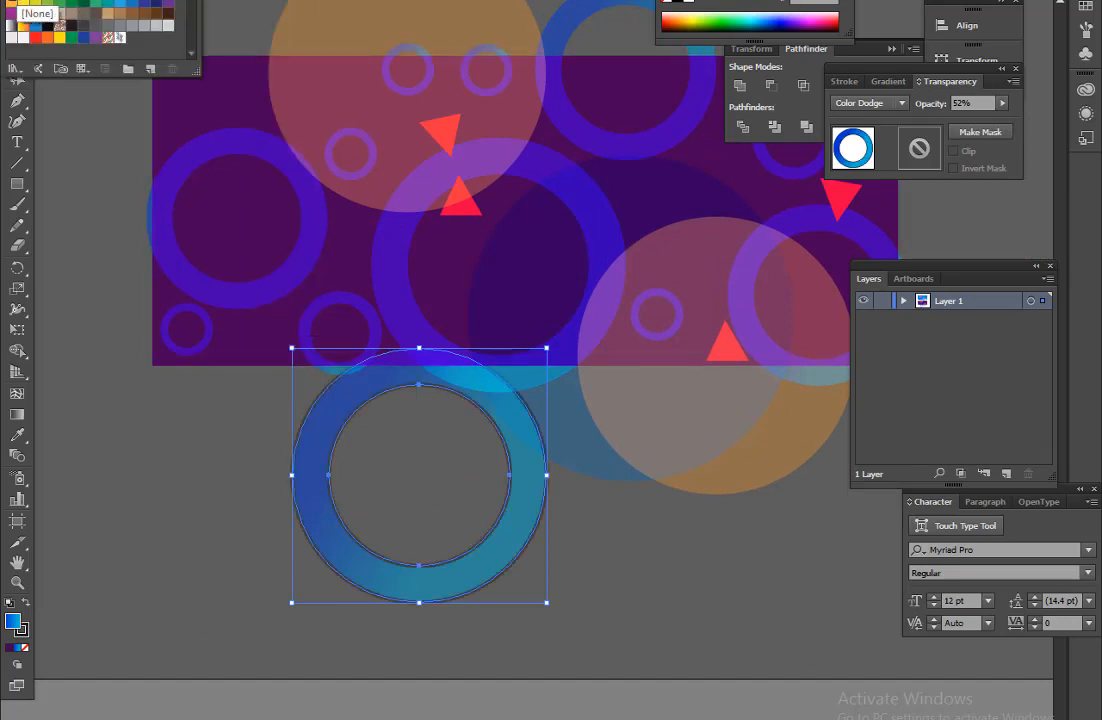
left_click(11, 3)
left_click(213, 2)
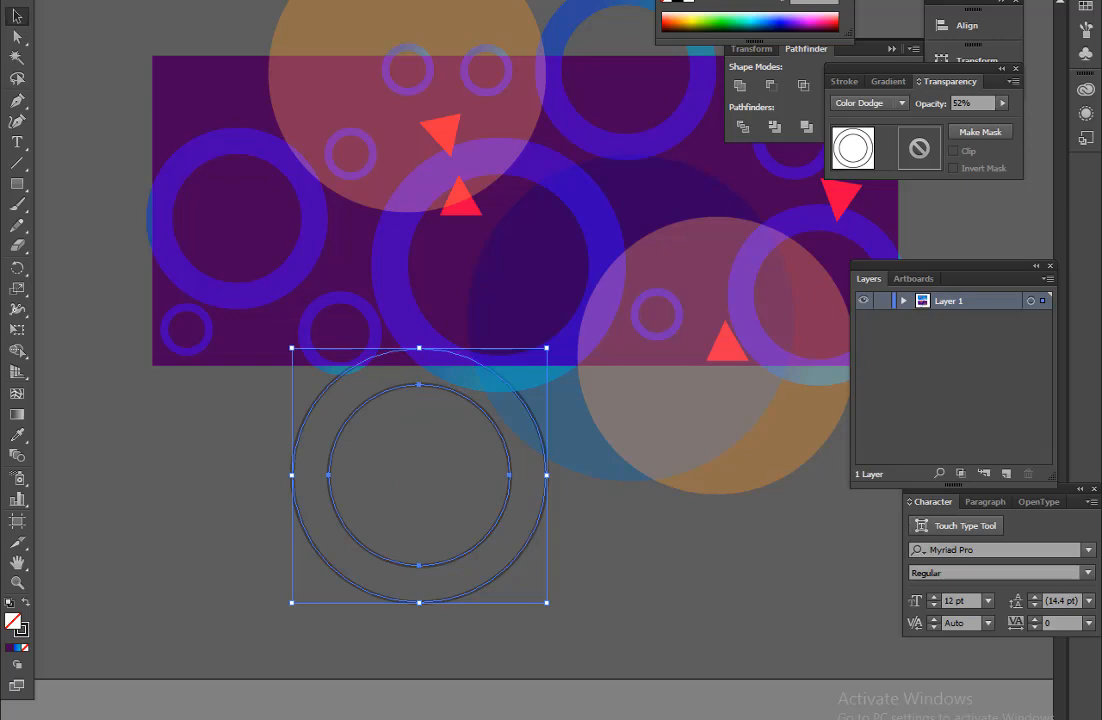
Expand the black-stroked ring copy below the purple banner into filled outline shapes
left_click(105, 1)
left_click(215, 115)
left_click(509, 446)
left_click(78, 1)
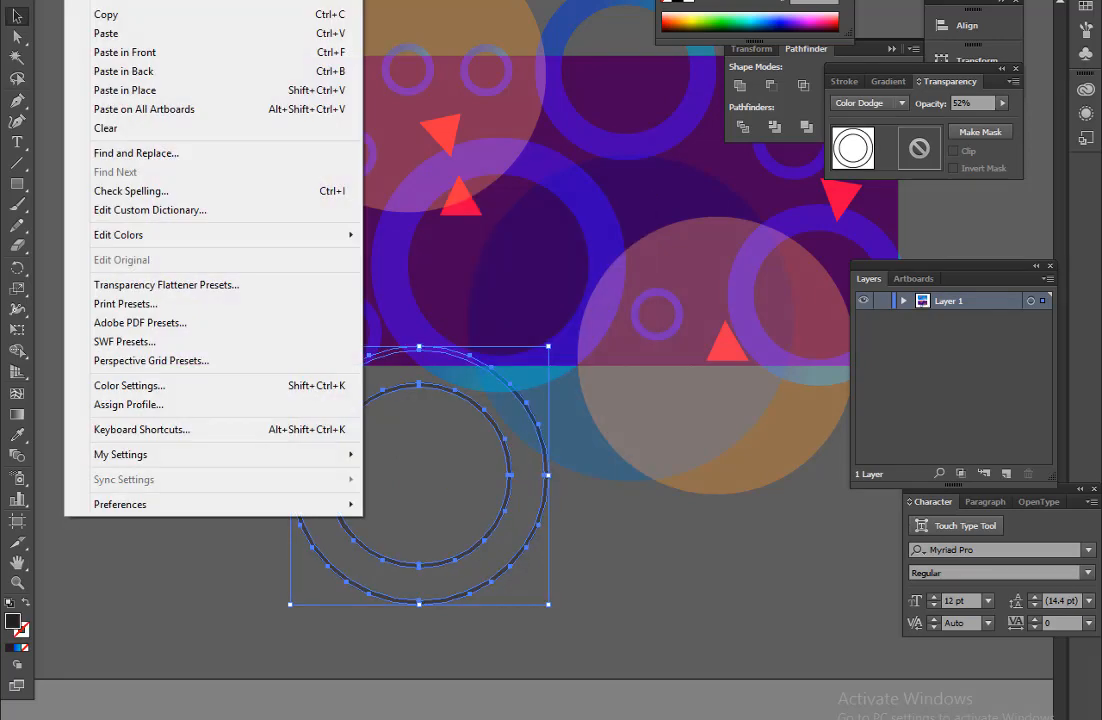
mouse_move(108, 1)
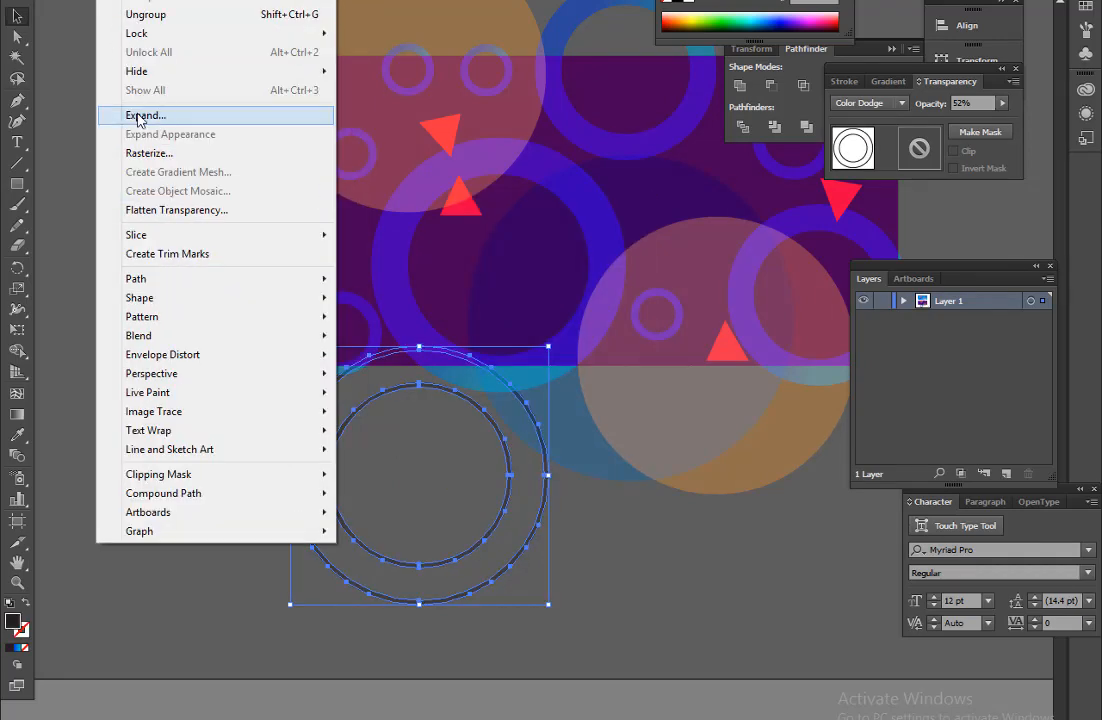
key("Escape")
Fill the expanded double-line ring with yellow, shrink it, and spread copies of it across the purple banner
left_click_drag(704, 20, 698, 8)
left_click_drag(549, 605, 367, 298)
left_click(508, 580)
left_click_drag(464, 513, 347, 204)
key("ctrl+shift+a")
key("ctrl+shift+a")
scroll(427, 570, "down", 1)
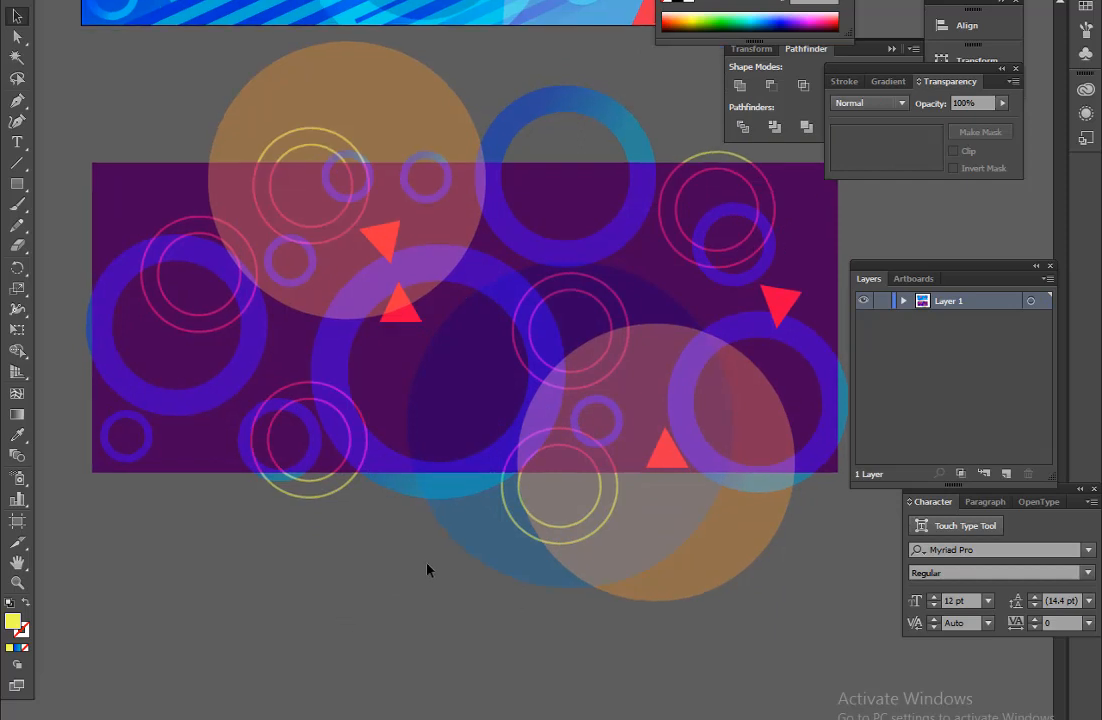
Make smaller white copies of the double-line ring and place them at the upper left and inside the large rings
left_click_drag(334, 491, 581, 215)
left_click(698, 6)
left_click(437, 620)
left_click_drag(581, 215, 161, 222)
left_click_drag(161, 222, 786, 430)
left_click(754, 630)
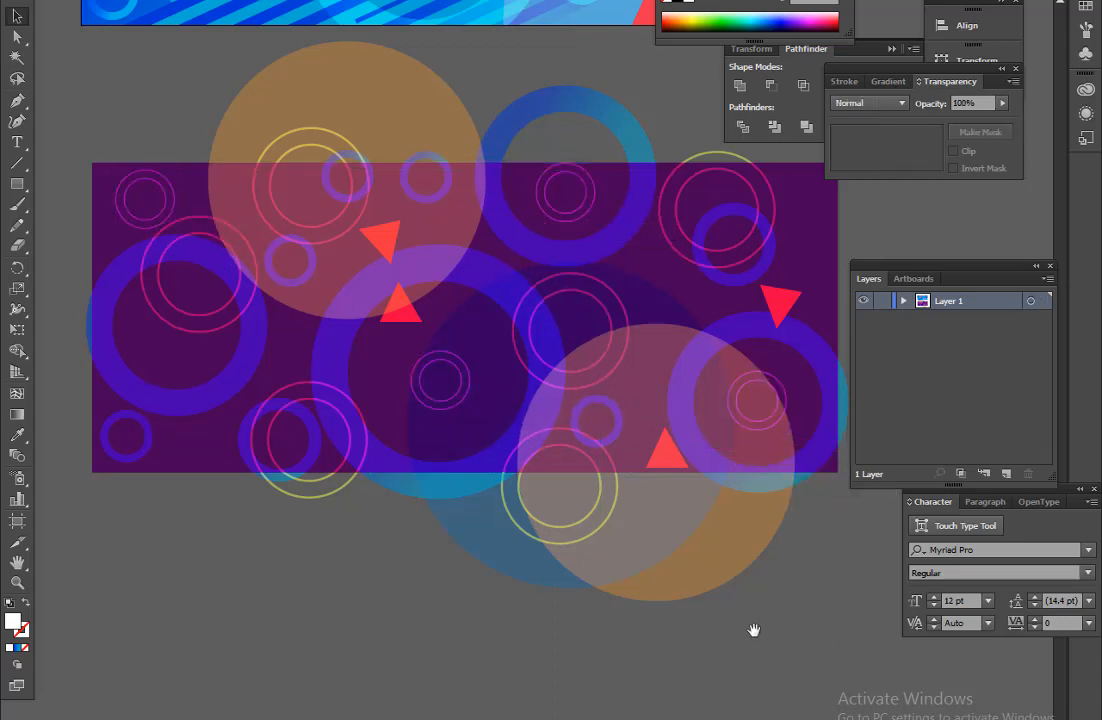
mouse_move(698, 607)
left_mouse_down()
mouse_move(696, 592)
mouse_move(696, 602)
left_mouse_up()
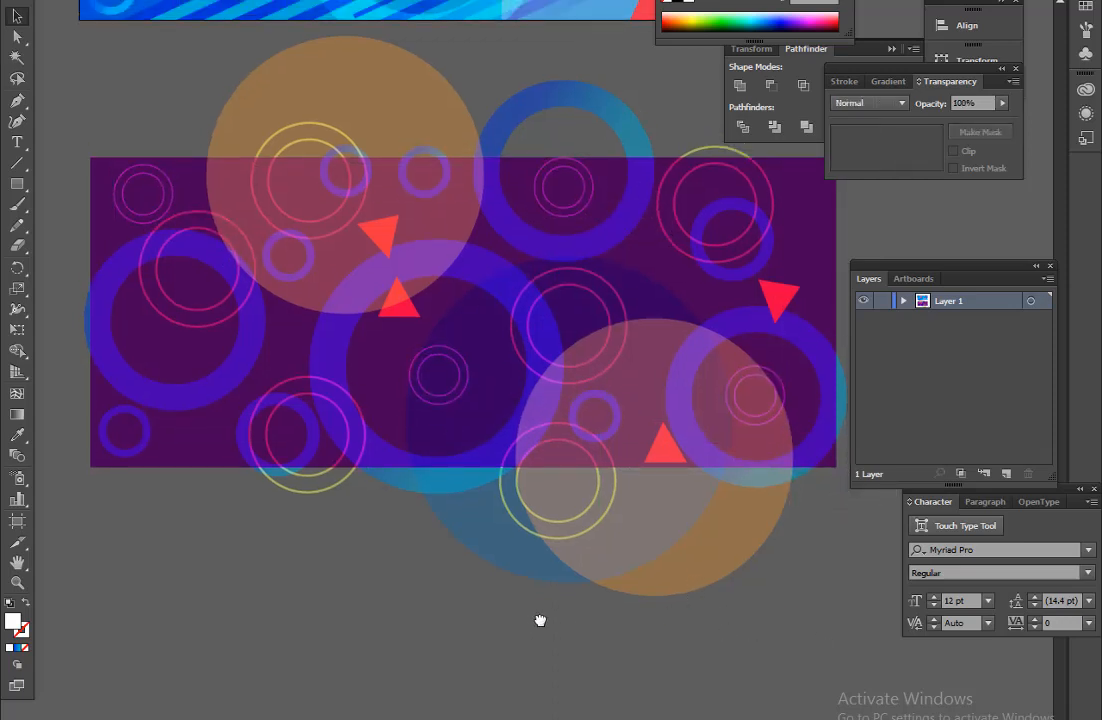
Draw a closed two-humped wave shape with the Curvature tool over the left and middle of the purple banner
left_click(148, 526)
left_click(104, 391)
left_click(203, 276)
left_click(411, 383)
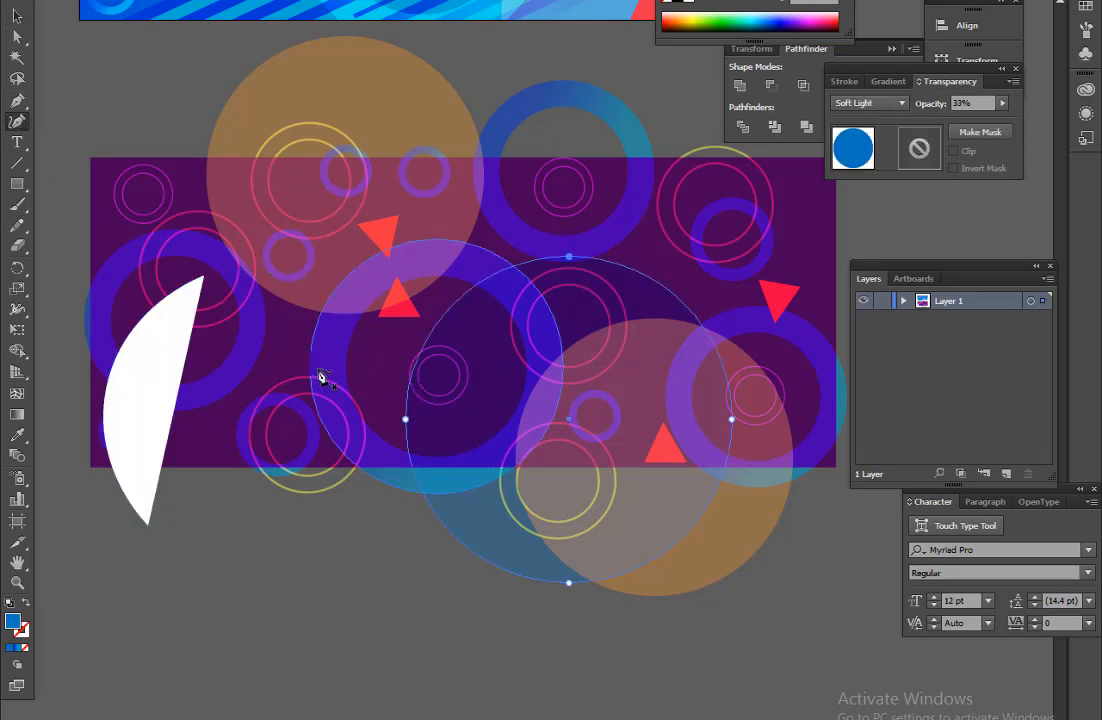
left_click(375, 399)
left_click(533, 154)
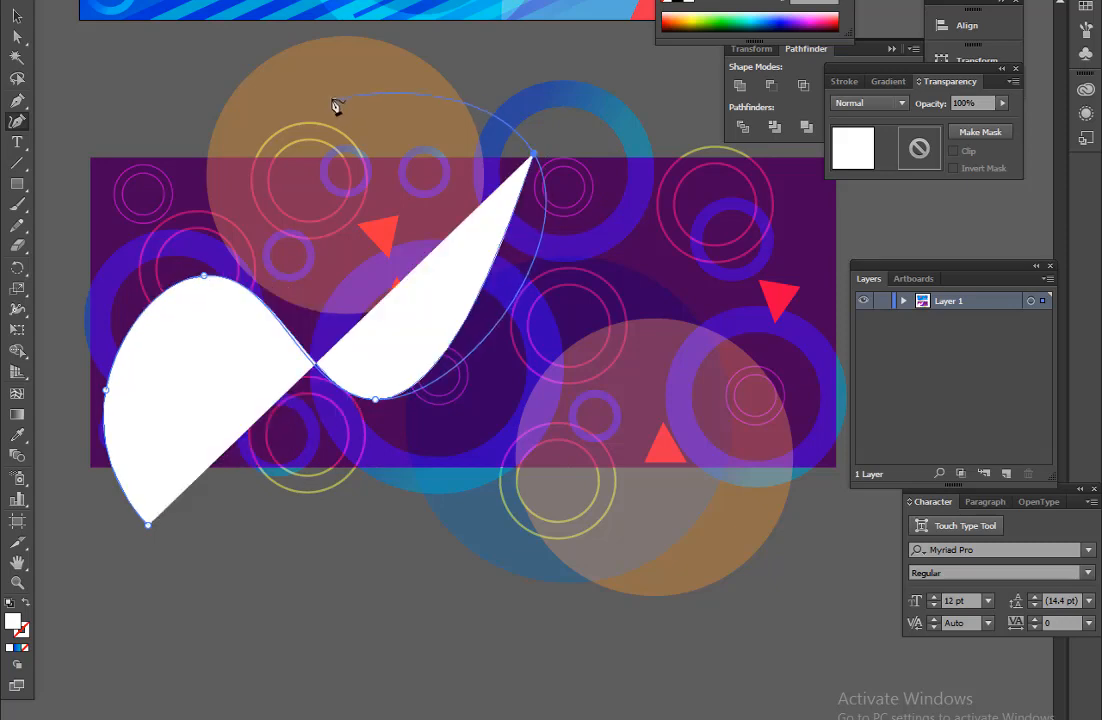
left_click(331, 98)
key("ctrl+z")
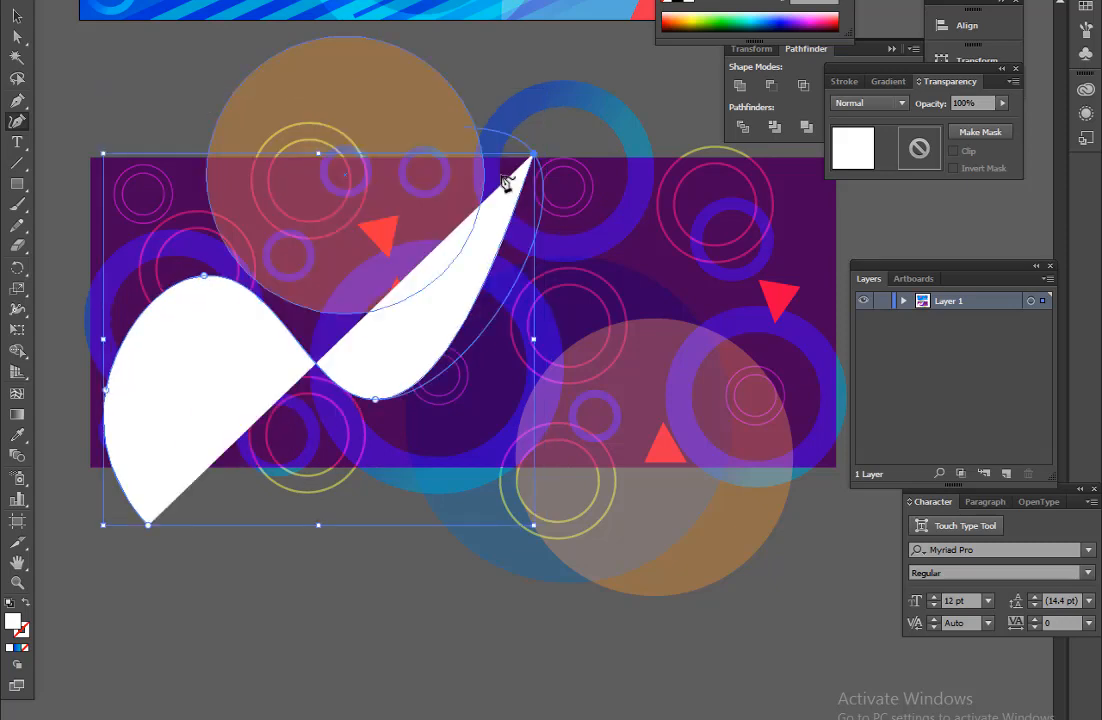
left_click(683, 394)
left_click(617, 511)
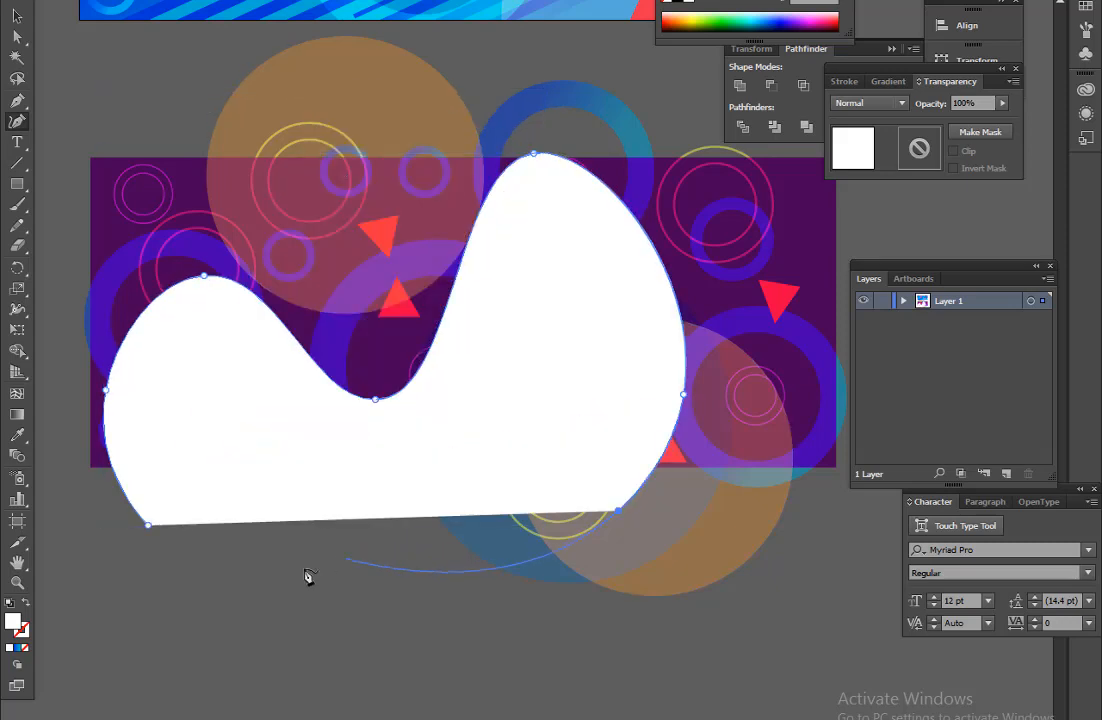
left_click(148, 525)
Fill the wave shape with blue-violet and set its blend mode to Multiply
left_click(724, 26)
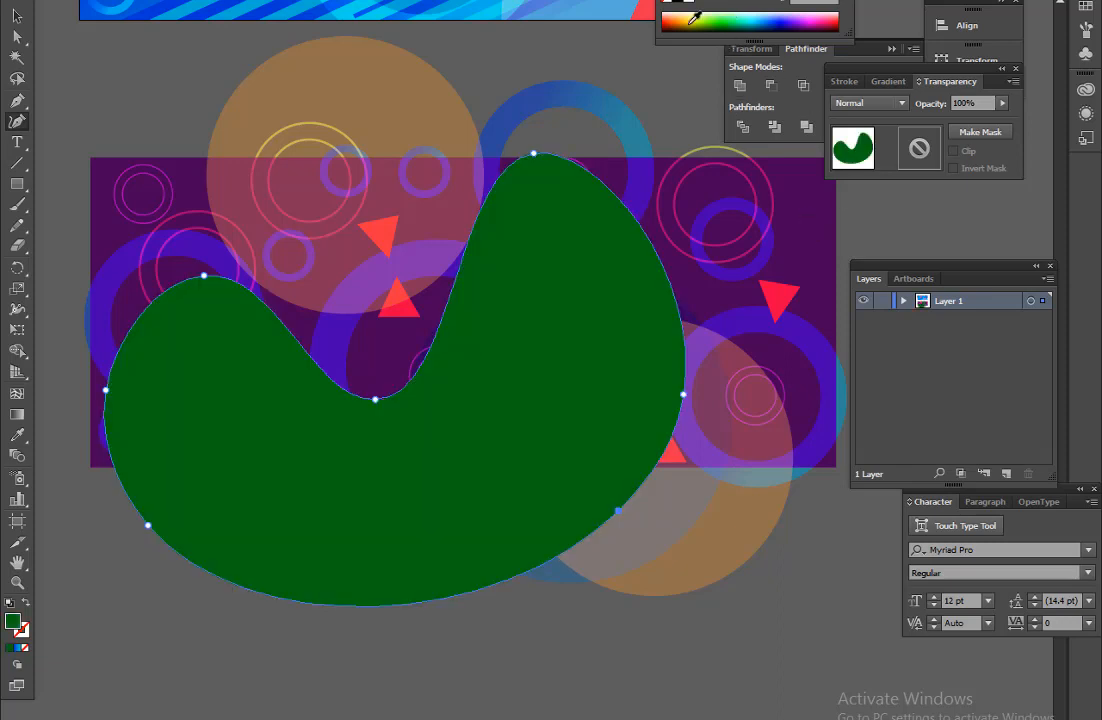
left_click(685, 24)
left_click(886, 104)
left_click(922, 166)
left_click(785, 24)
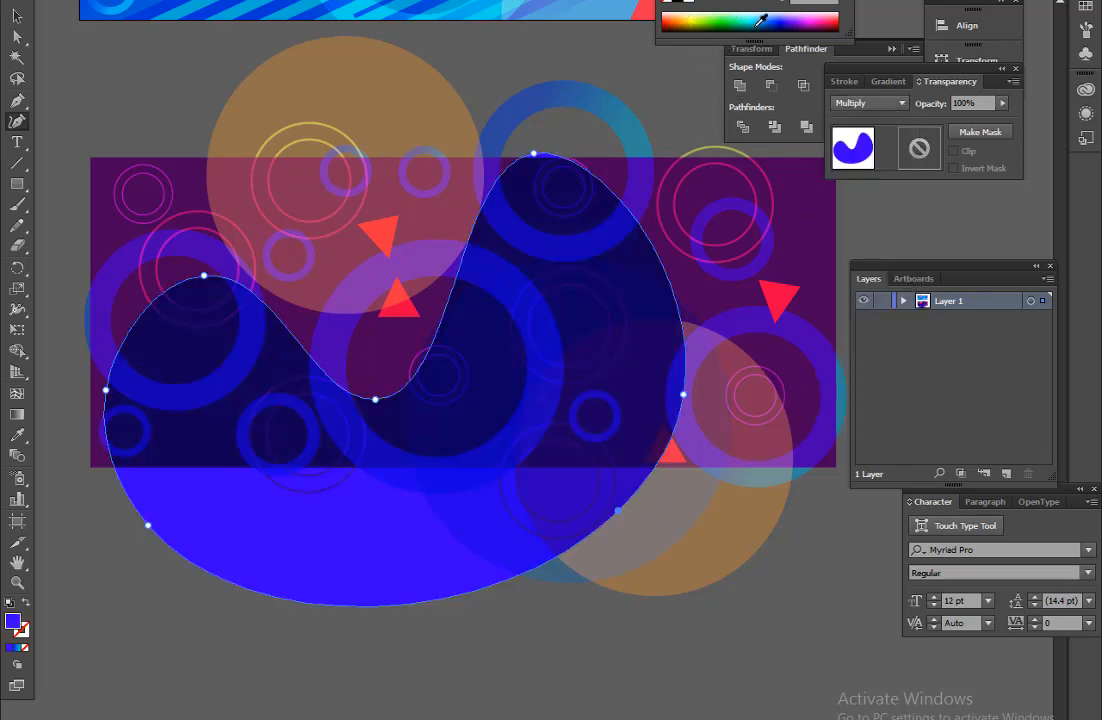
Nudge the wave shape upward and place a copy of it slightly lower and to the right
left_click(17, 16)
key("Up")
key("Up")
key("Up")
key("Up")
key("Up")
key("Up")
key("Up")
key("Up")
key("Up")
key("Up")
key("Up")
key("Up")
left_click_drag(469, 519, 479, 543, "alt")
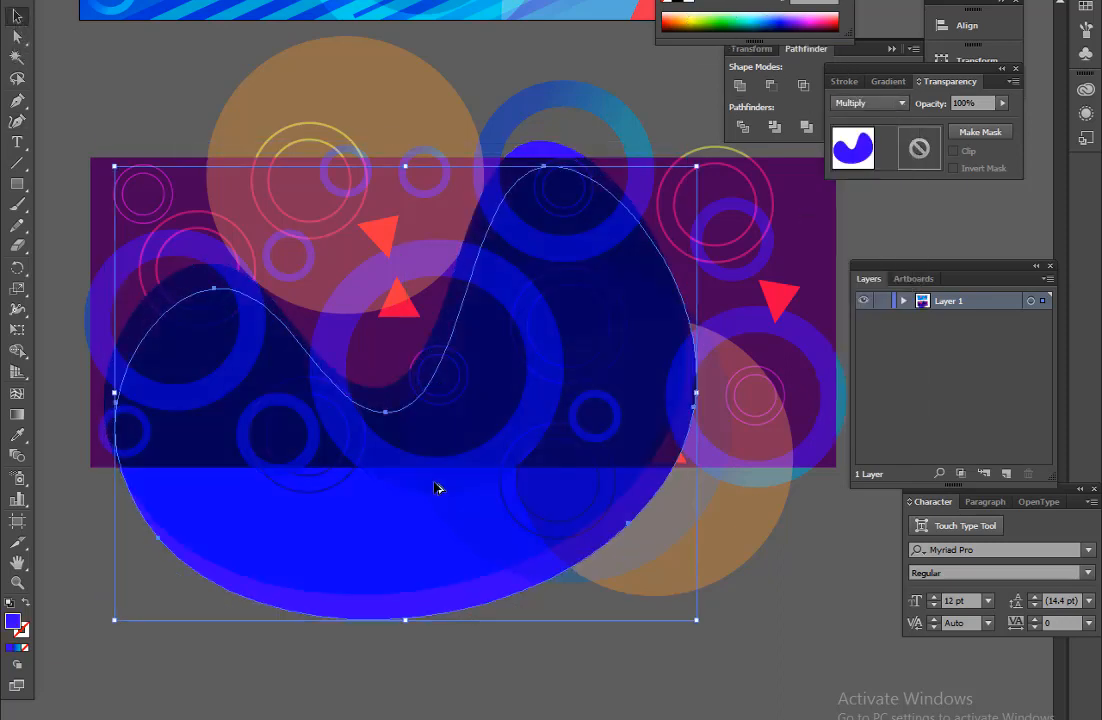
Fill the wave copy with magenta and set its blend mode to Color Burn
left_click(818, 17)
left_click(826, 21)
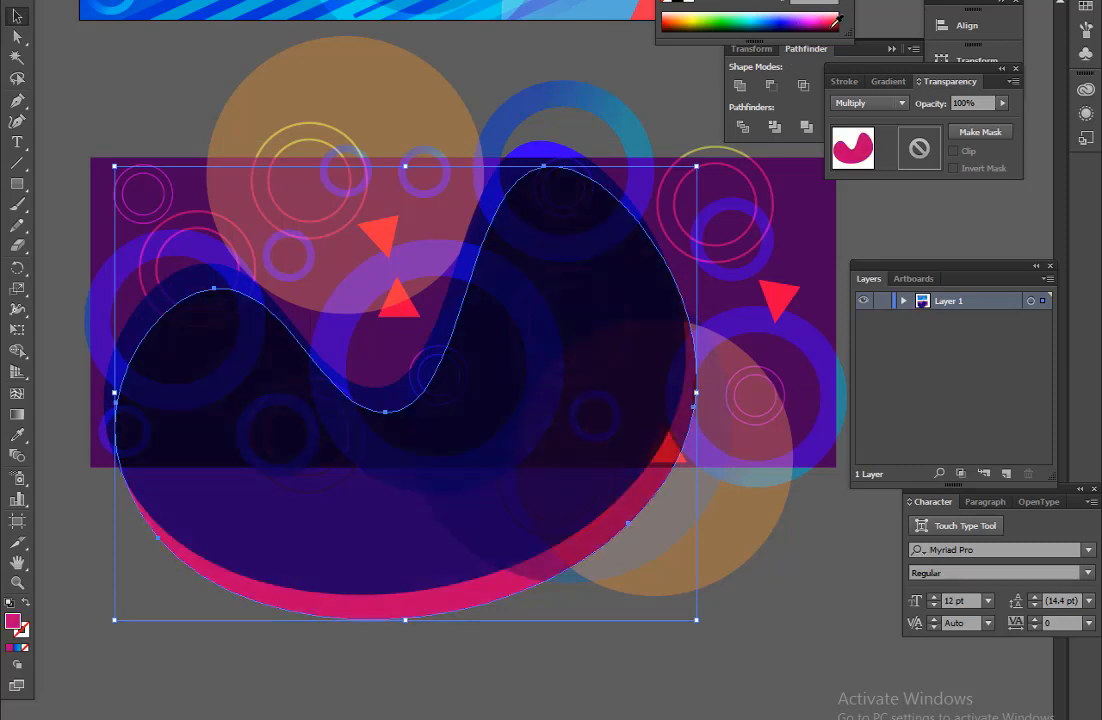
left_click(833, 27)
left_click(824, 23)
left_click(856, 104)
left_click(859, 189)
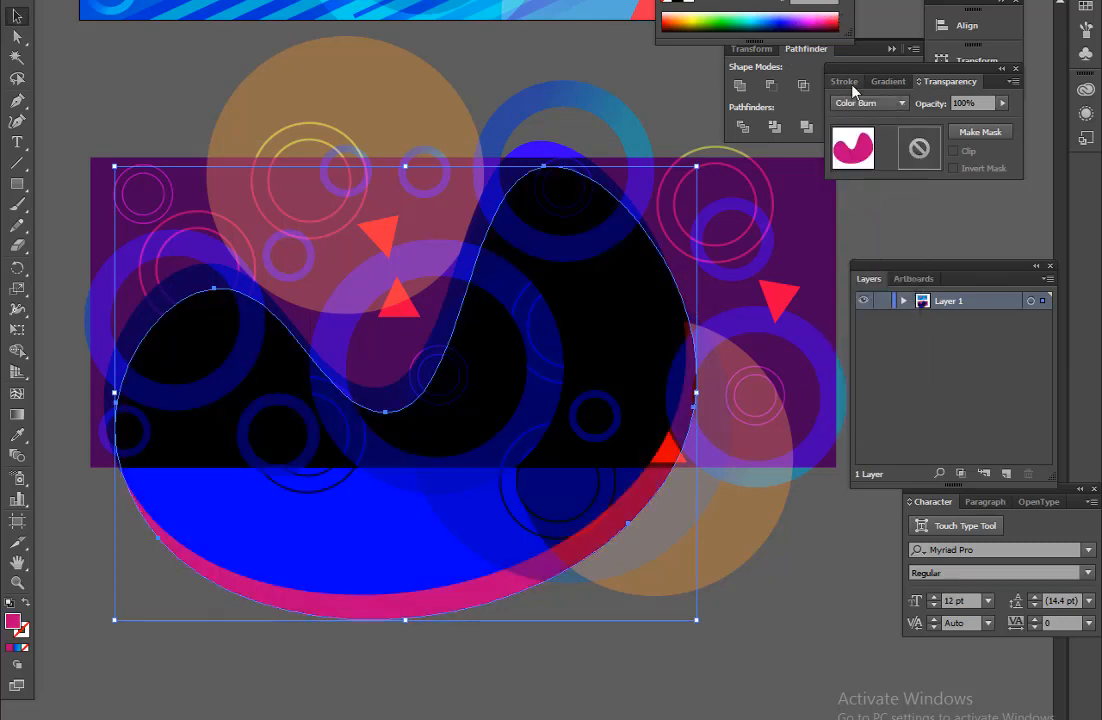
scroll(851, 88, "up", 1)
scroll(843, 101, "up", 1)
scroll(843, 101, "down", 2)
scroll(843, 104, "down", 1)
scroll(843, 104, "up", 2)
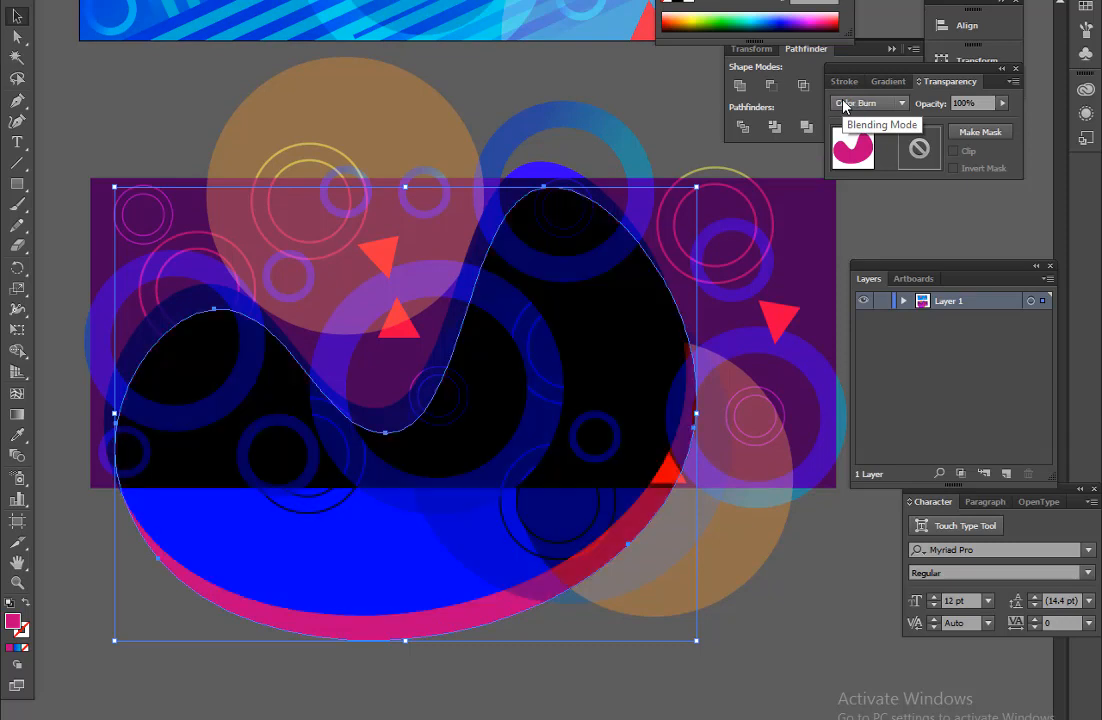
left_click(552, 672)
left_click_drag(553, 671, 517, 643)
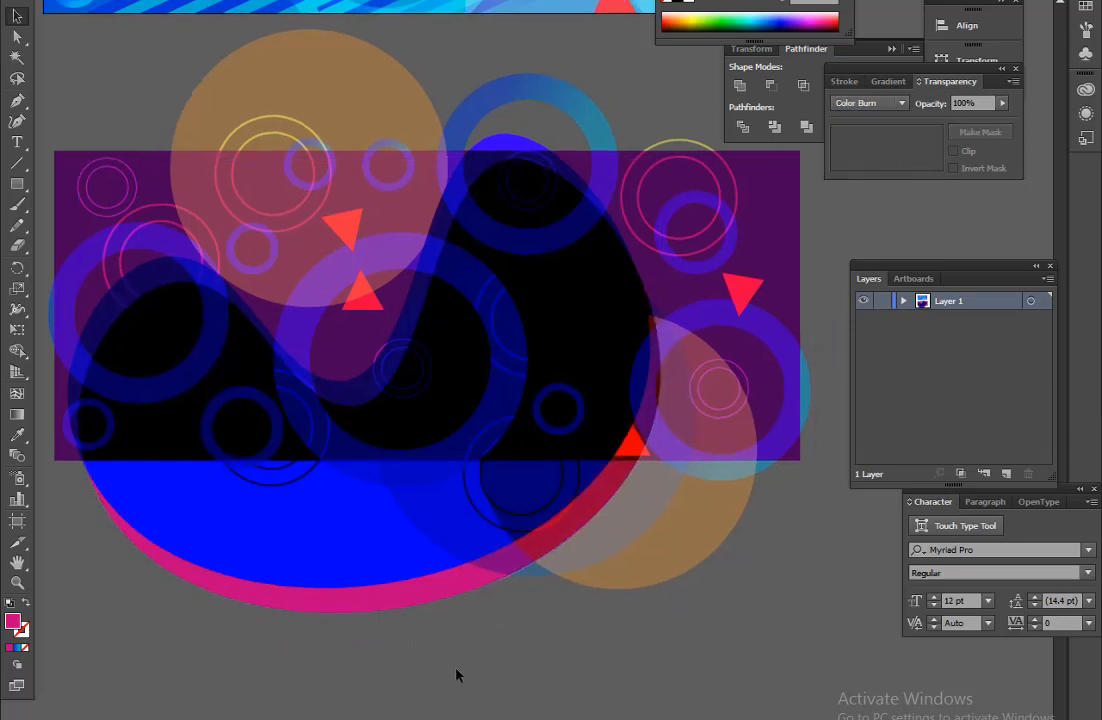
Draw a rectangle matching the purple banner's background and use it as a clipping mask for the banner artwork
left_click(17, 183)
left_click_drag(54, 149, 799, 459)
key("v")
key("ctrl+a")
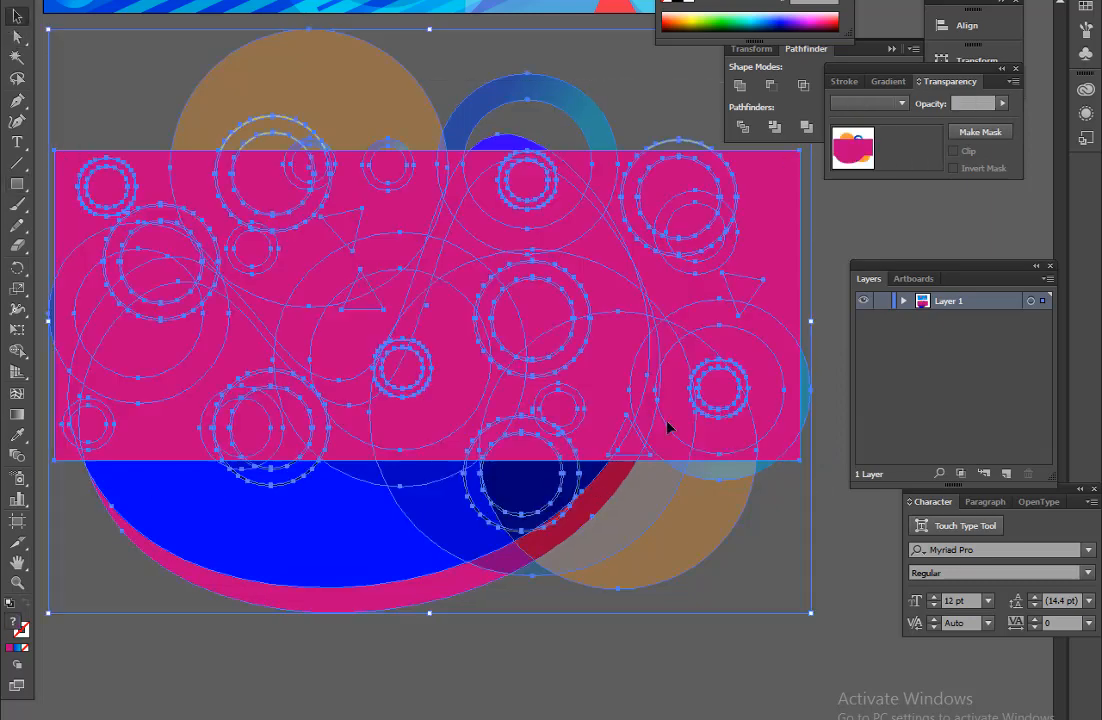
right_click(557, 349)
left_click(620, 445)
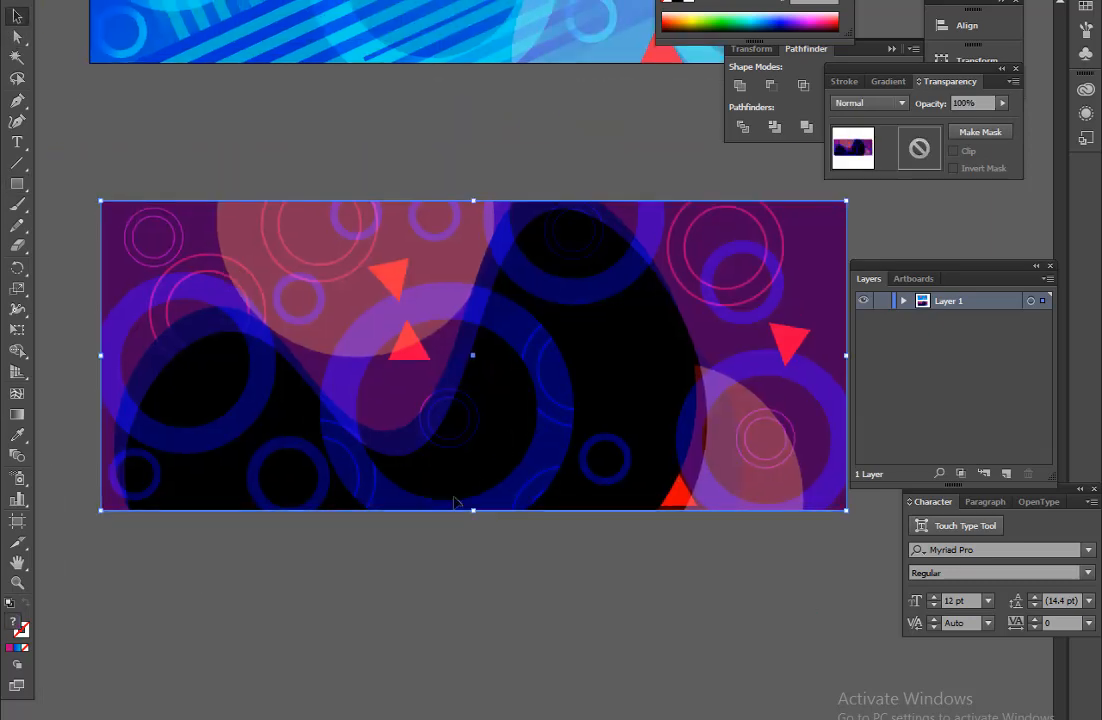
Draw a wide magenta rectangle below the purple banner as a third banner's background
left_click_drag(483, 331, 480, 424)
left_click_drag(498, 595, 492, 344)
left_click(17, 184)
left_click_drag(118, 376, 760, 619)
left_click_drag(626, 648, 654, 531)
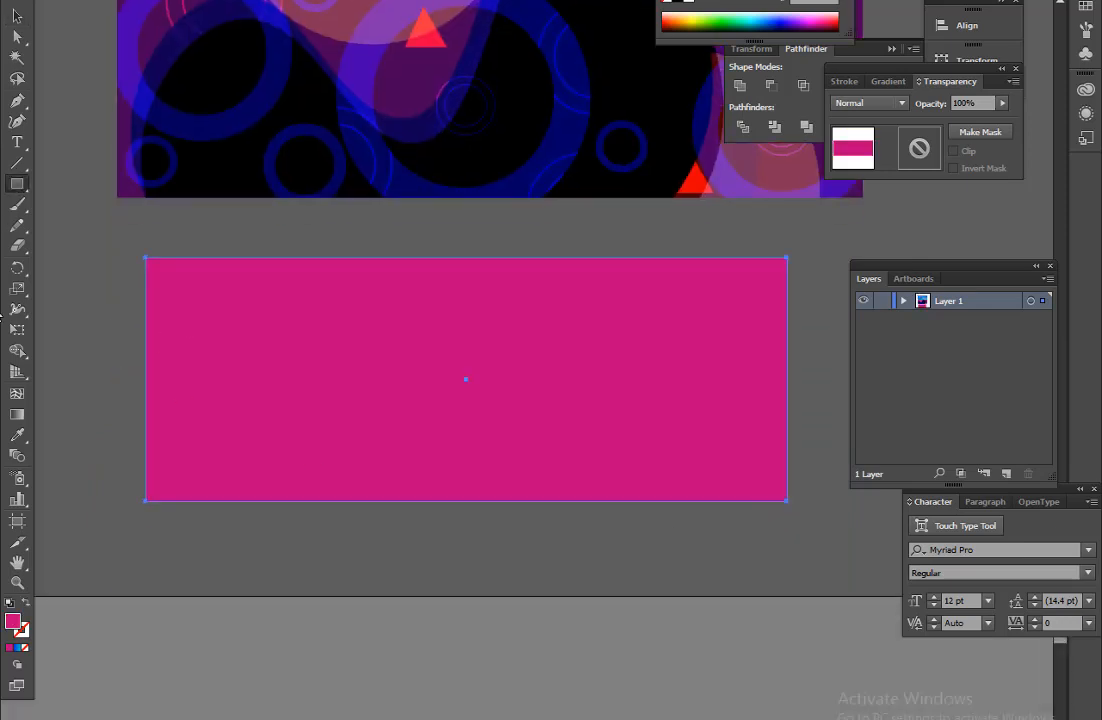
Paint a wavy brush line across the magenta rectangle and give it a white stroke with no fill
left_click_drag(537, 326, 801, 215)
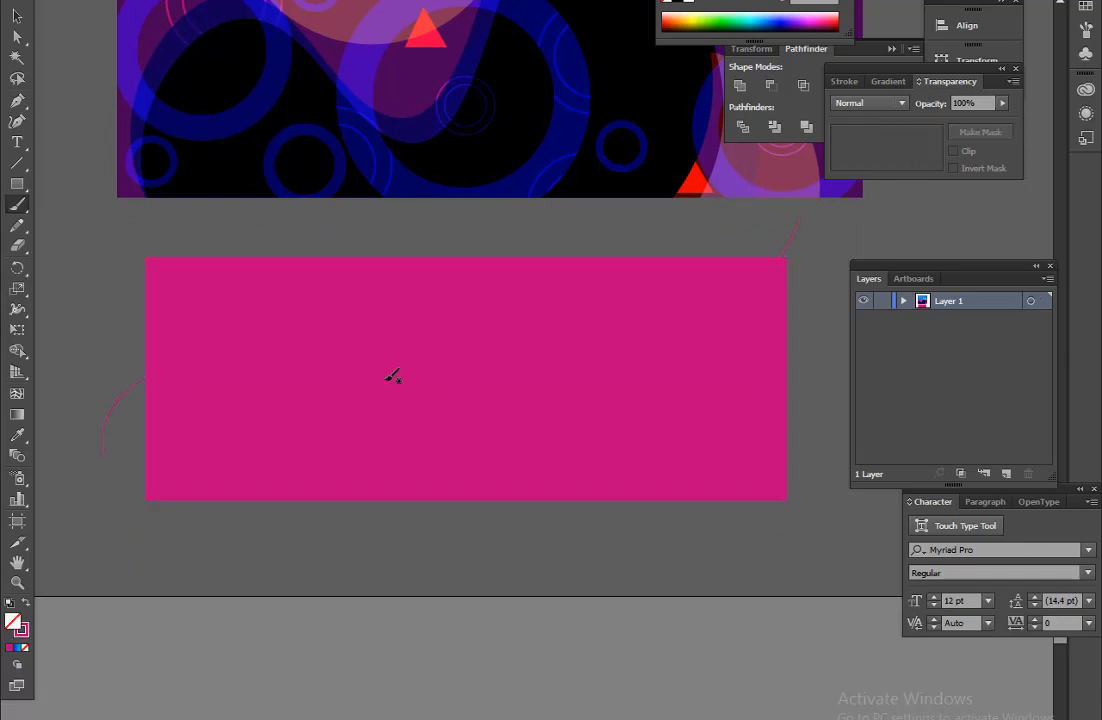
left_click(790, 241)
left_click(685, 1)
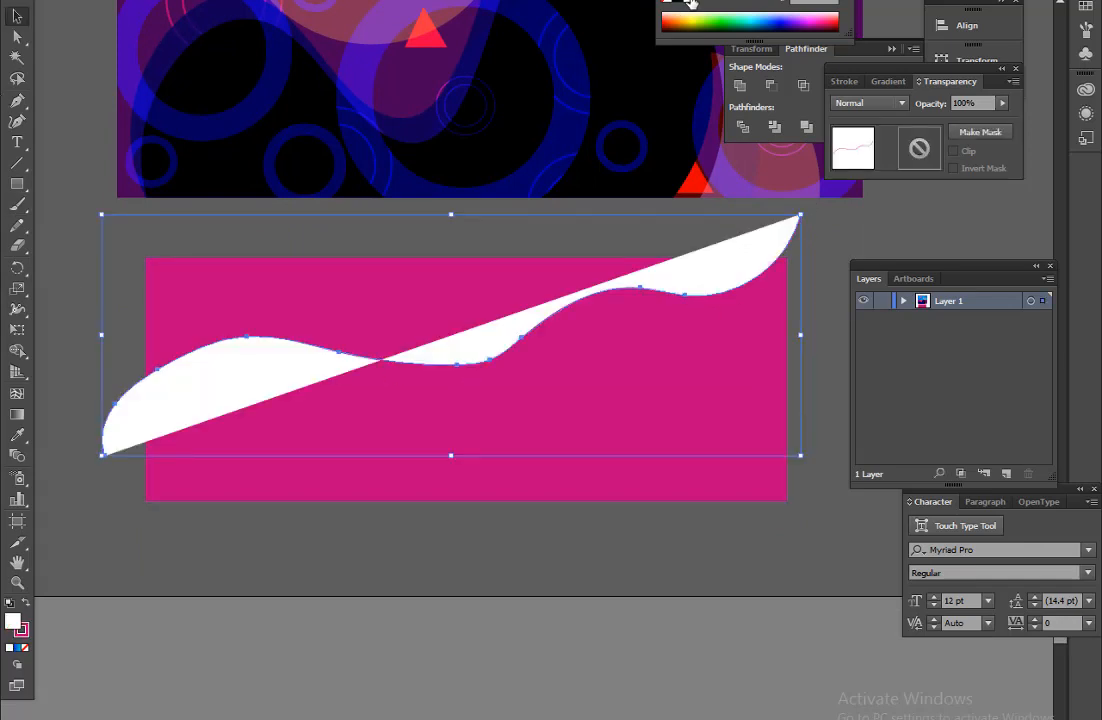
key("slash")
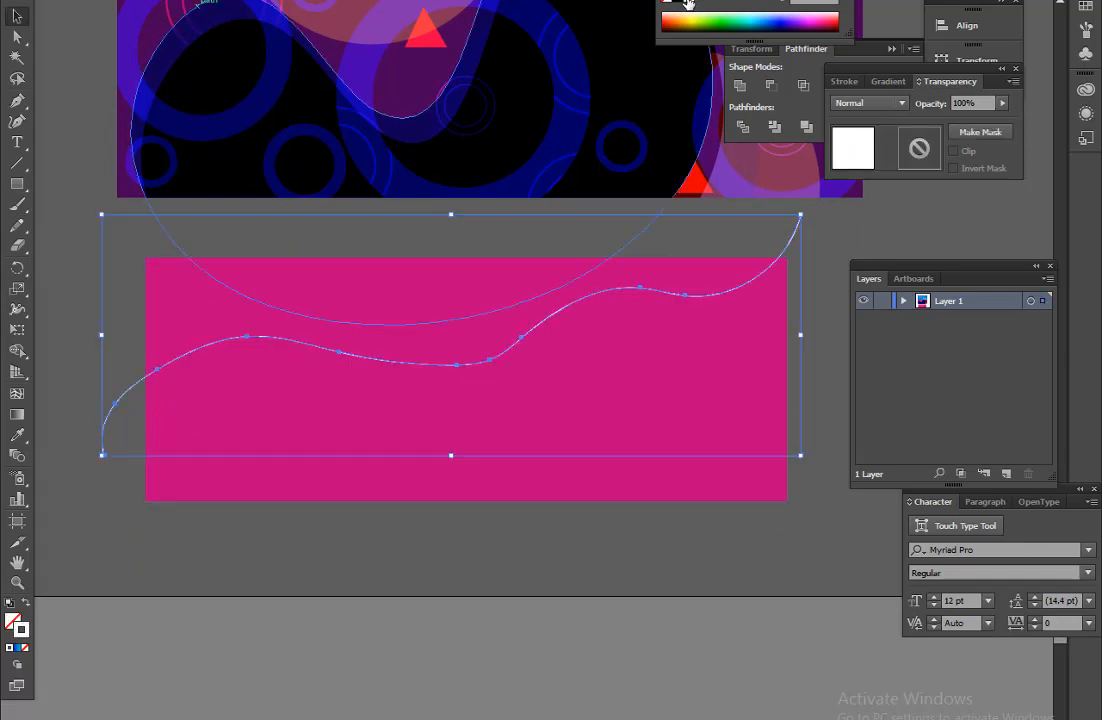
Recolor the wavy line light orange and add a second wavy line crossing it with a blue stroke
left_click(239, 577)
left_click(257, 337)
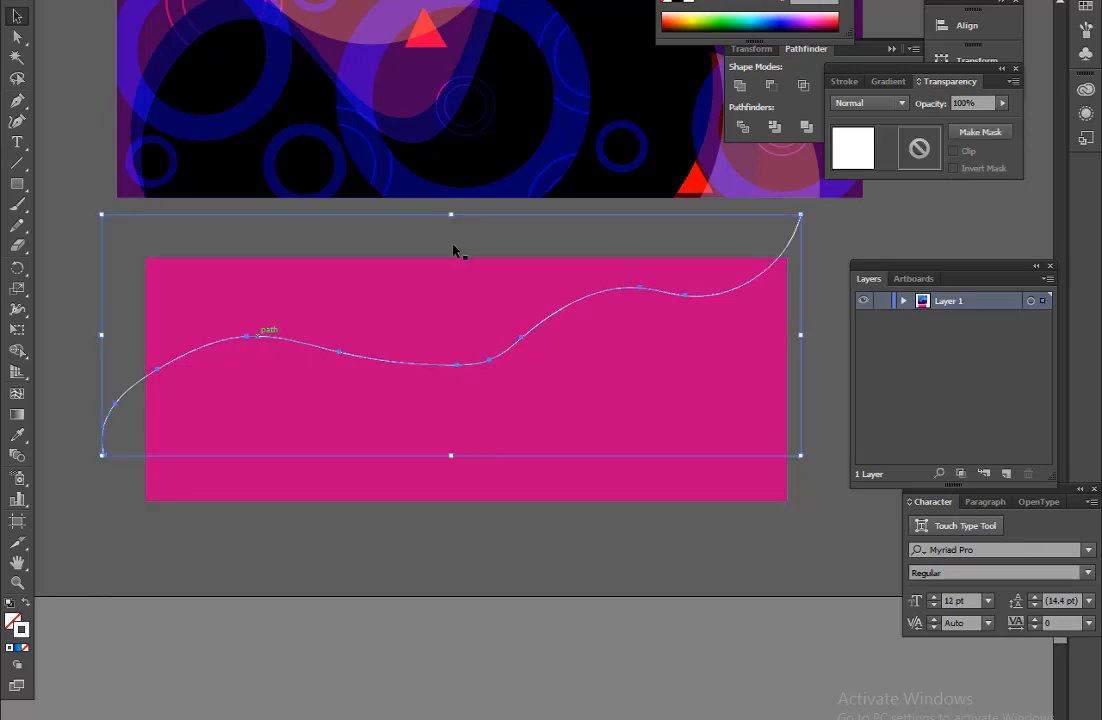
left_click(143, 353)
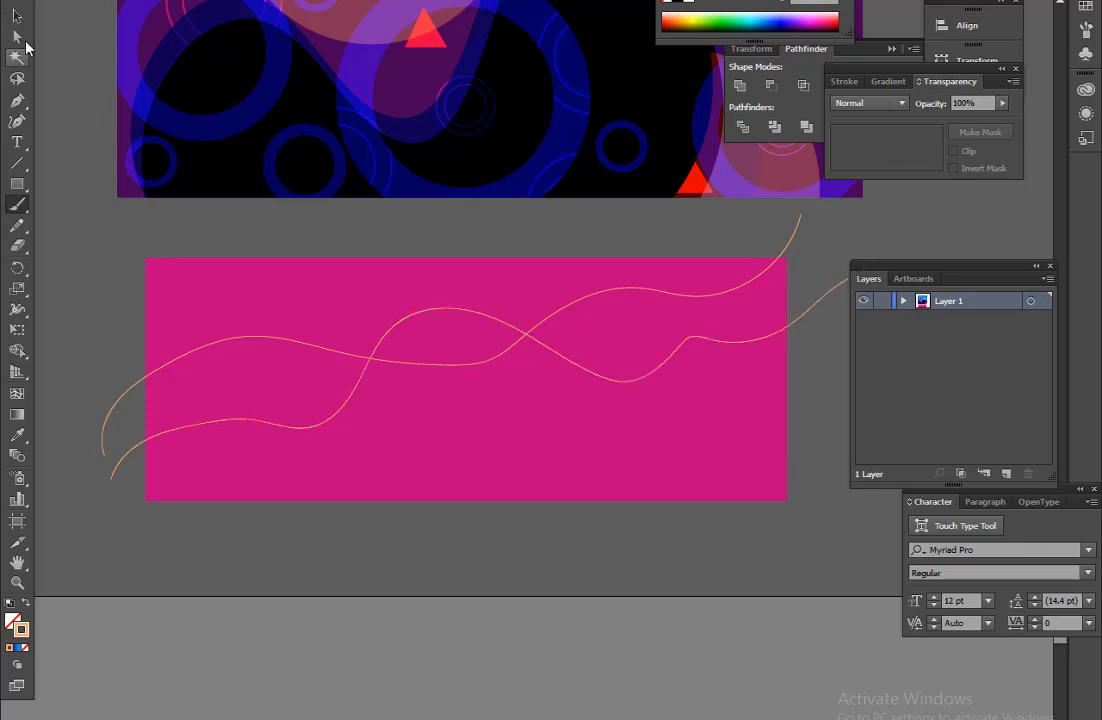
left_click(818, 310)
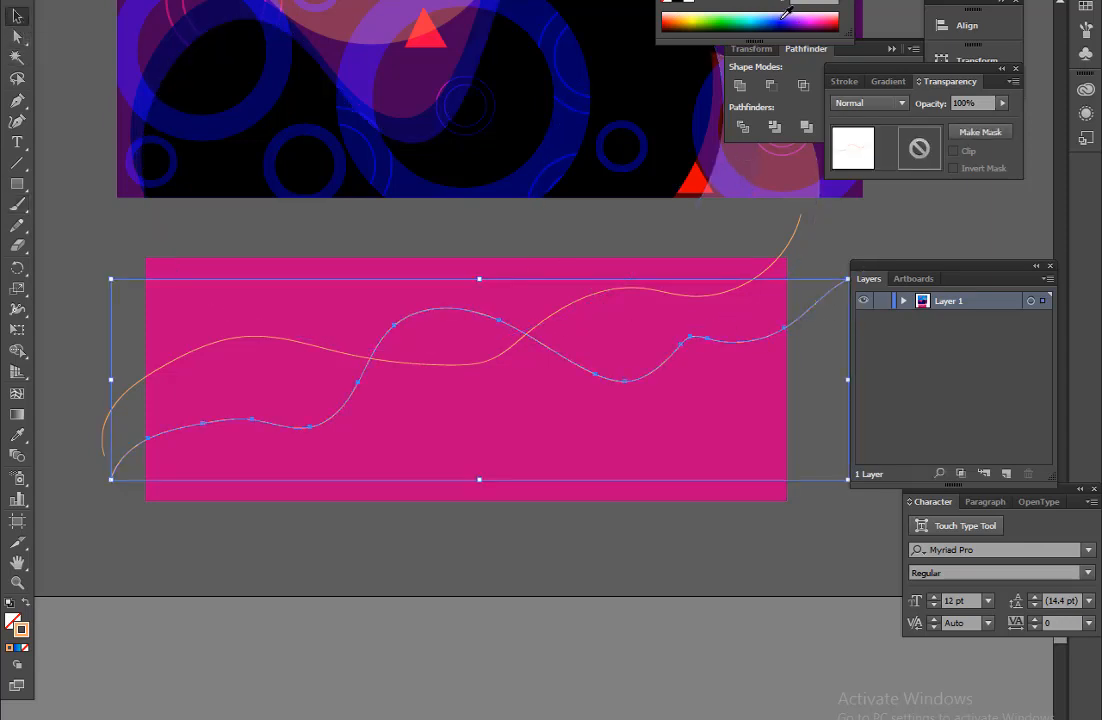
Select both wavy lines and set the blend spacing to 20 specified steps
left_click_drag(76, 443, 114, 480)
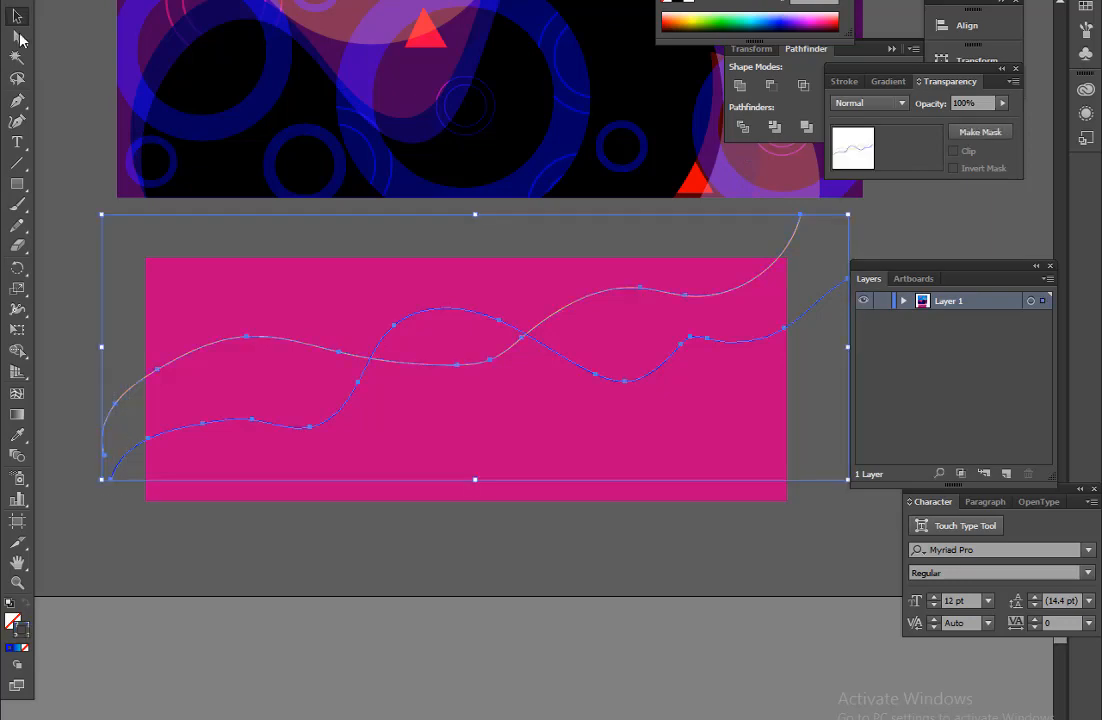
left_click(80, 1)
mouse_move(116, 1)
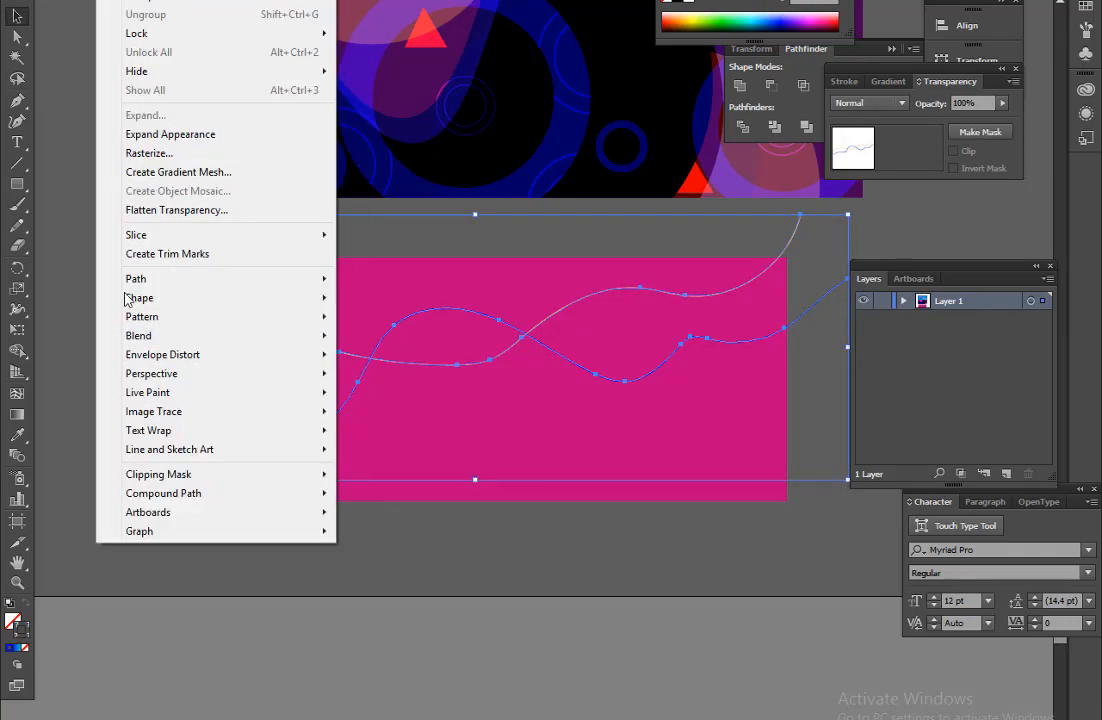
mouse_move(168, 337)
left_click(420, 380)
left_click(568, 405)
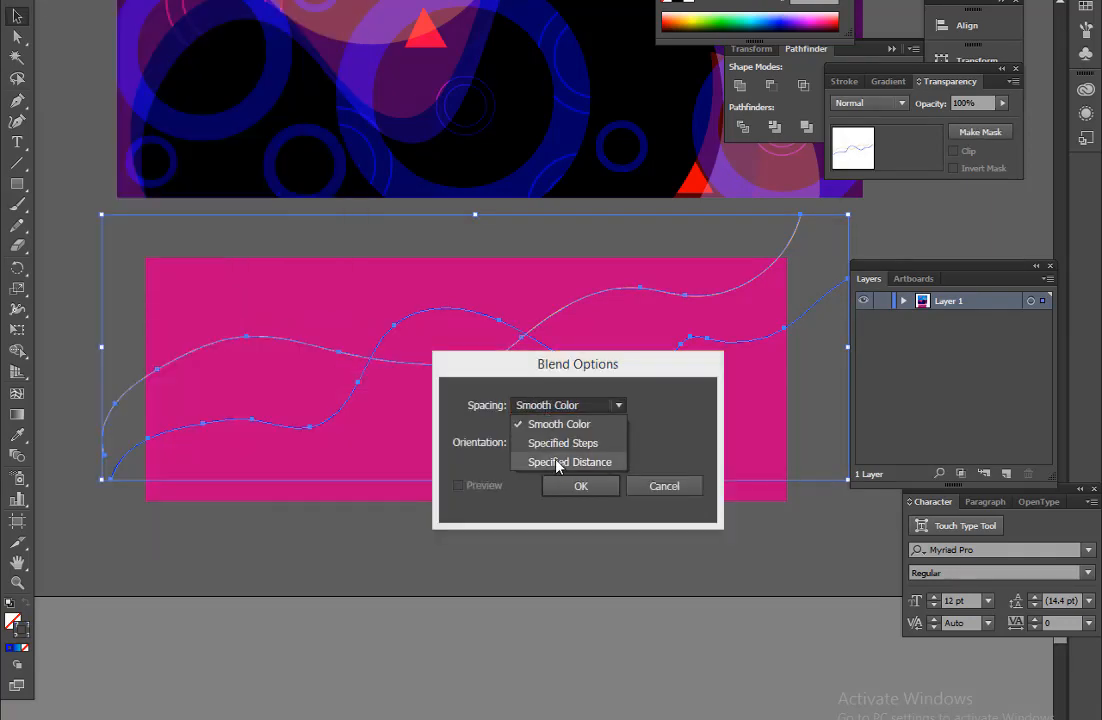
left_click(558, 440)
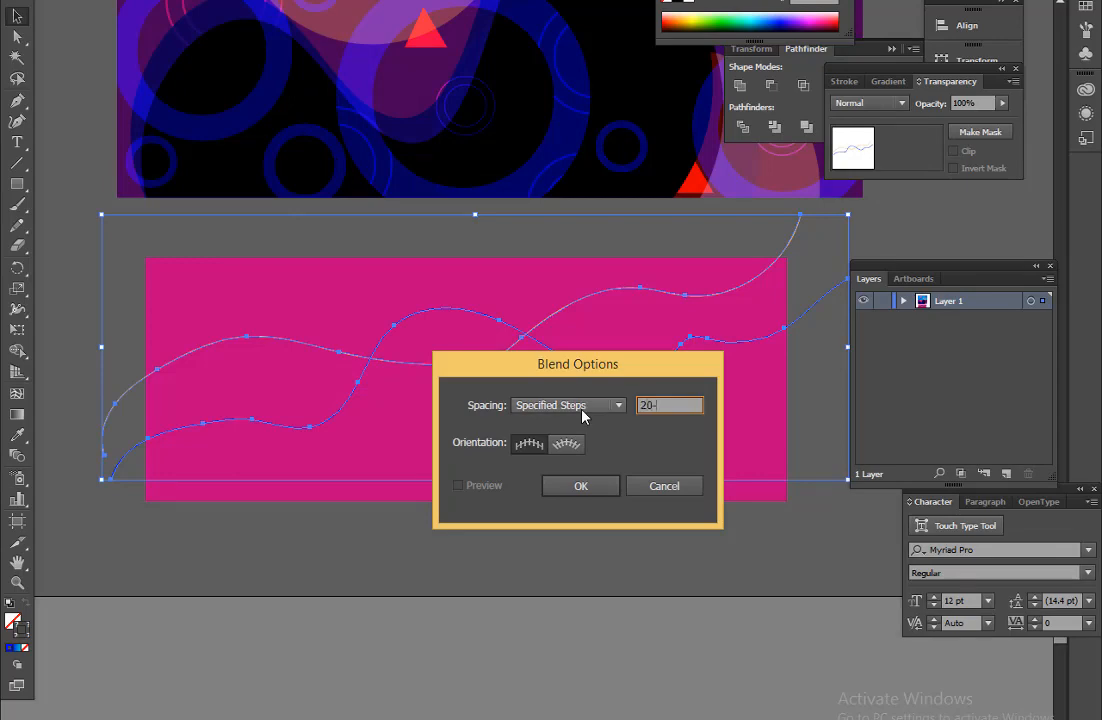
type("20")
left_click(600, 487)
Blend the two wavy lines together and move the blend slightly down over the rectangle
left_click(48, 1)
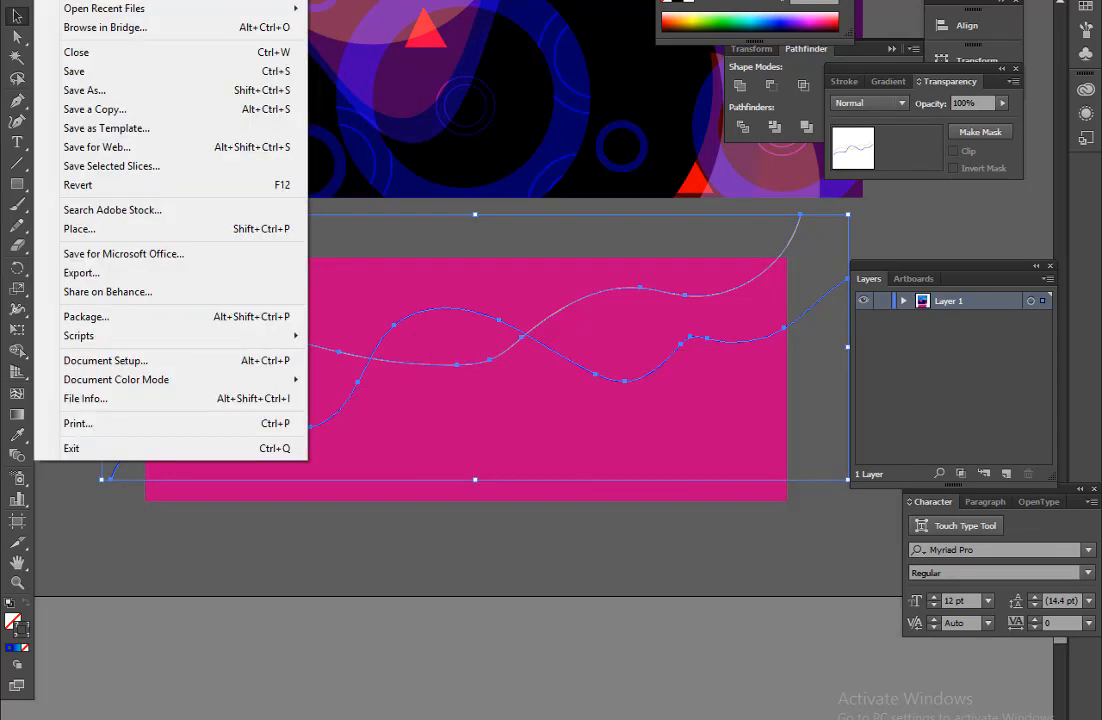
mouse_move(80, 1)
mouse_move(115, 1)
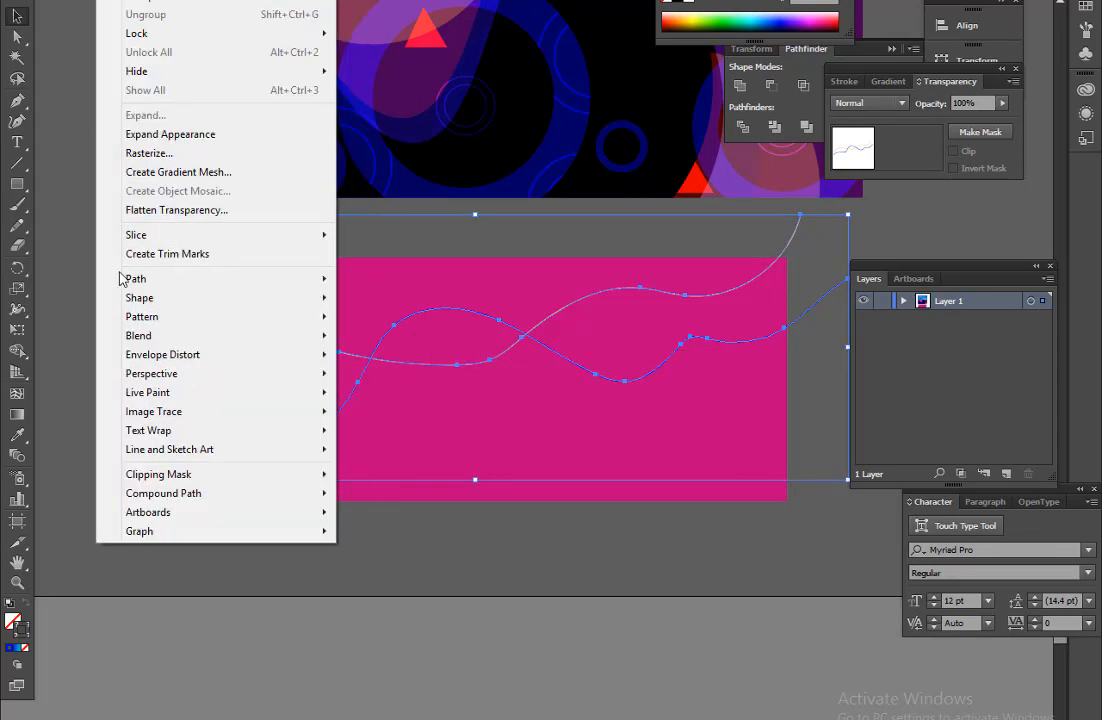
mouse_move(138, 335)
left_click(395, 337)
left_click_drag(584, 328, 575, 385)
Try dark blue and blue-violet fills on the rectangle behind the blend, and fill it with purple
left_click(396, 332)
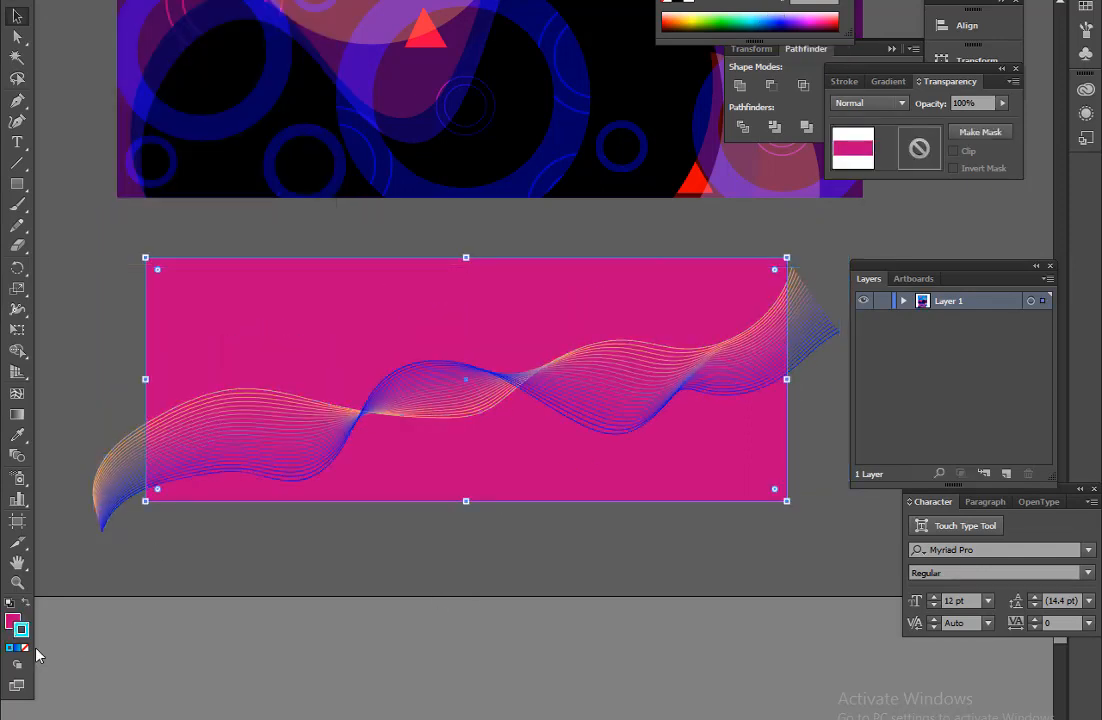
left_click(784, 11)
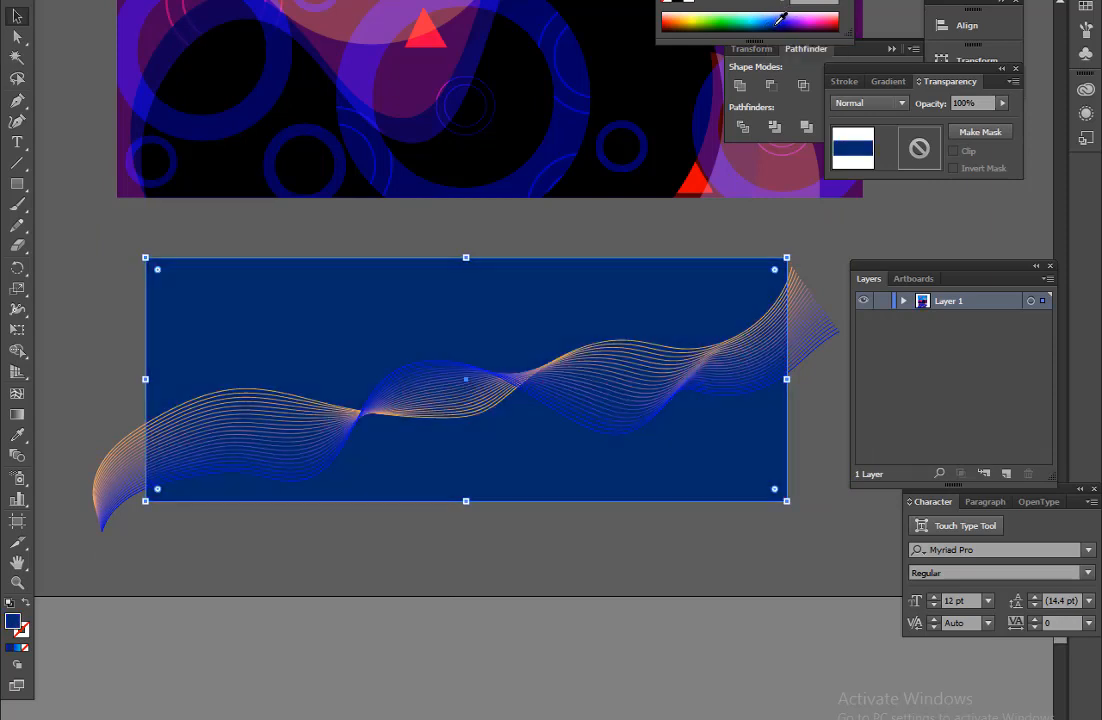
left_click_drag(782, 19, 797, 16)
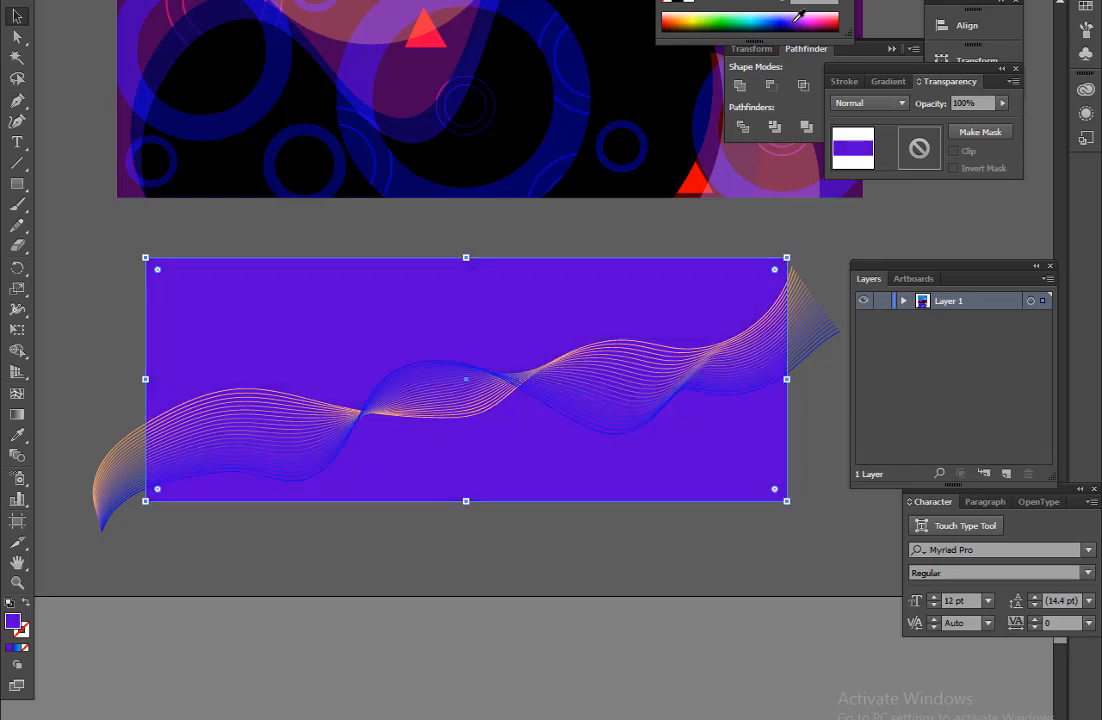
left_click(631, 540)
Reshape the blended wavy lines with the Warp Tool, pushing crests upward and troughs downward along the blend for taller waves
left_click(625, 428)
left_click(17, 309)
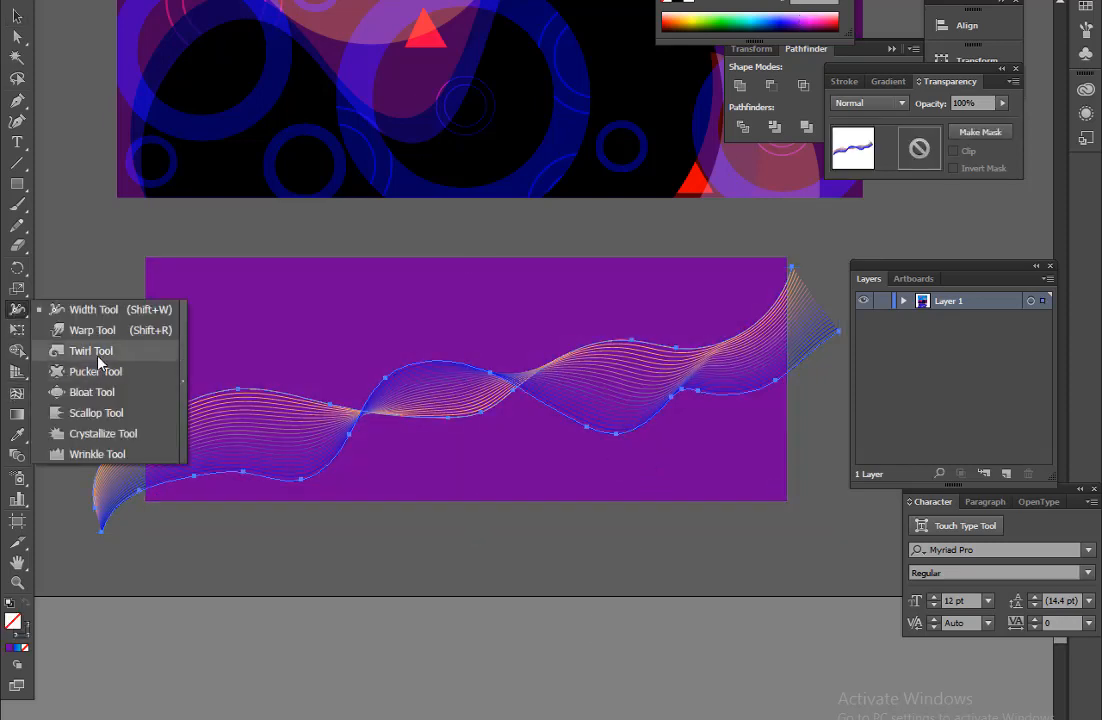
left_click(98, 330)
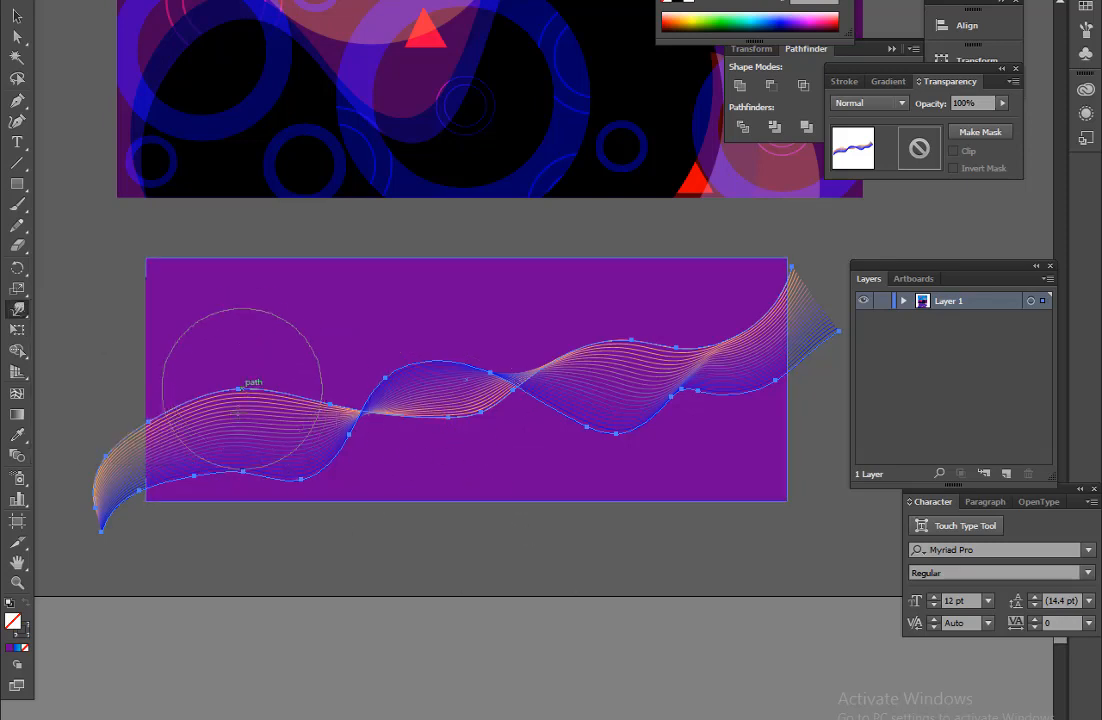
left_click_drag(242, 389, 240, 350)
left_click_drag(238, 473, 239, 501)
left_click_drag(596, 430, 596, 446)
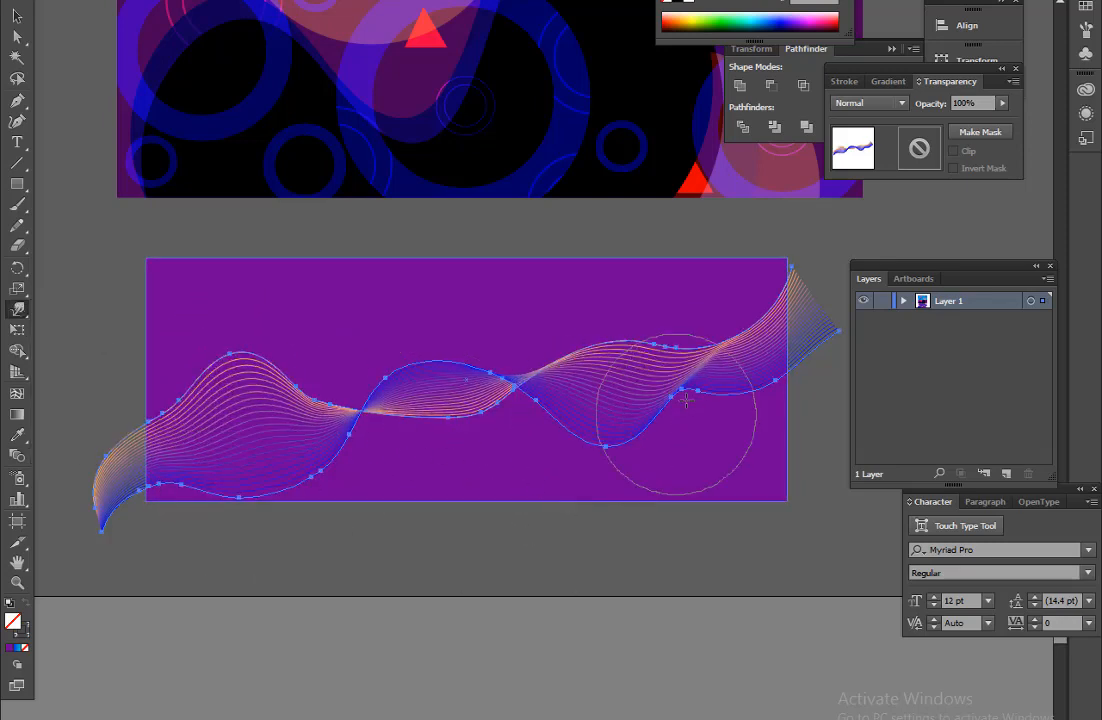
left_click_drag(712, 370, 730, 422)
left_click_drag(432, 392, 429, 350)
mouse_move(423, 424)
left_mouse_down()
mouse_move(428, 465)
mouse_move(462, 439)
mouse_move(471, 476)
left_mouse_up()
key("v")
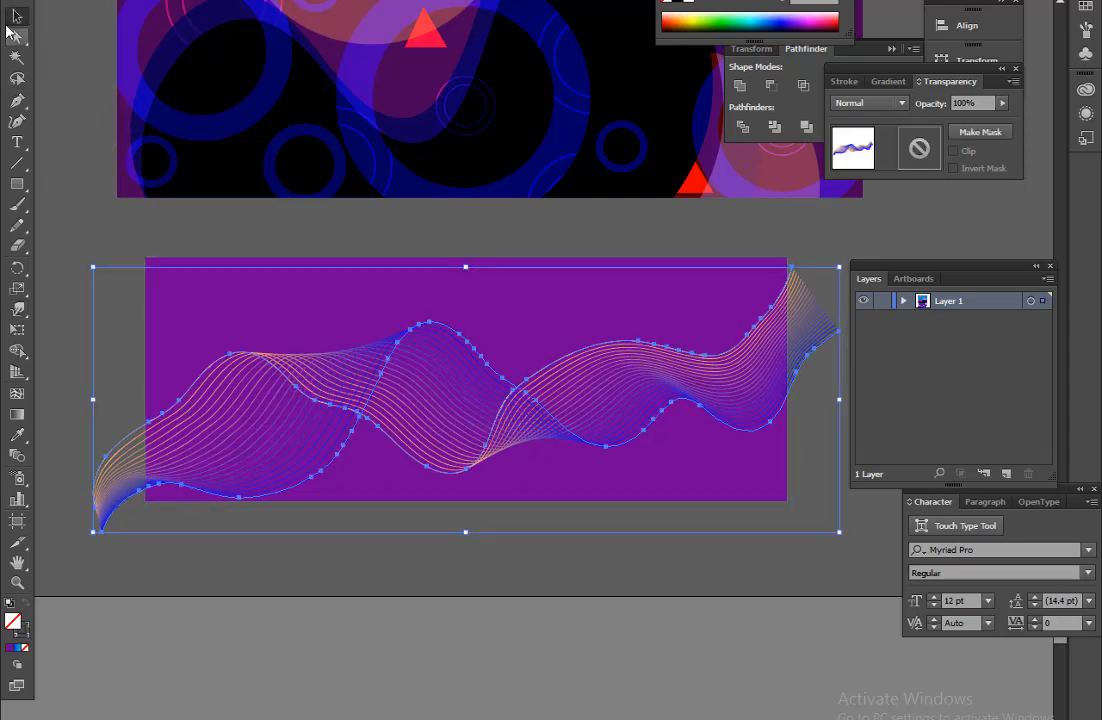
Try an orange stroke on the whole blend and undo it
left_click(60, 170)
left_click(222, 365)
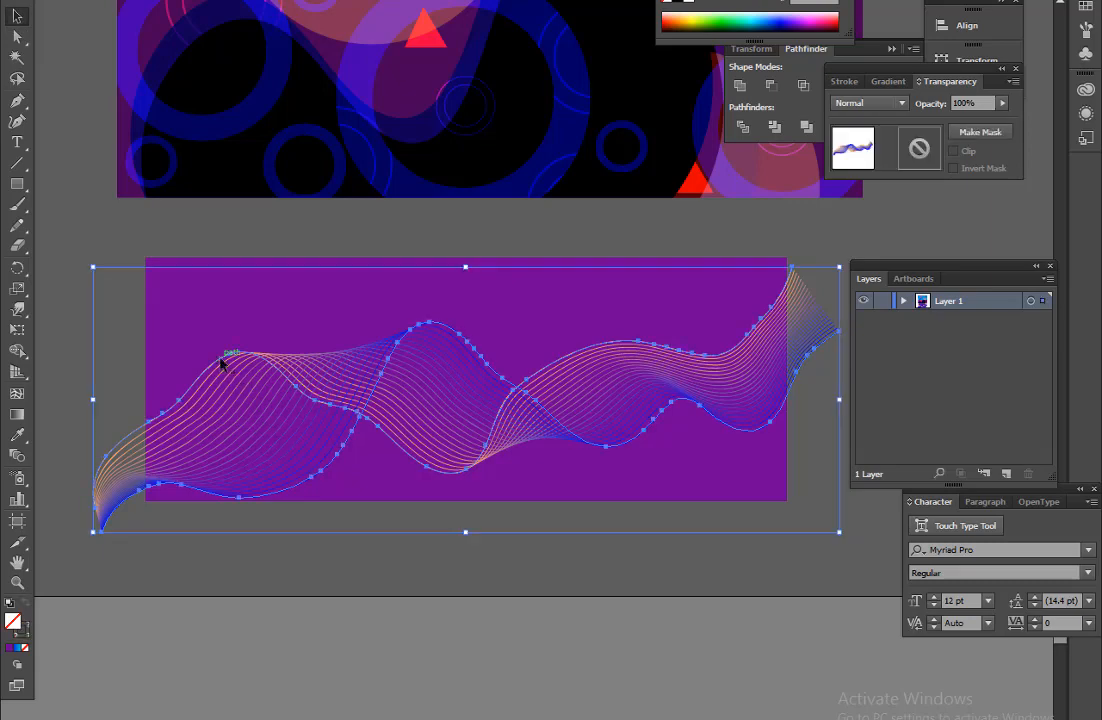
left_click(689, 22)
key("ctrl+z")
left_click(24, 634)
left_click(689, 16)
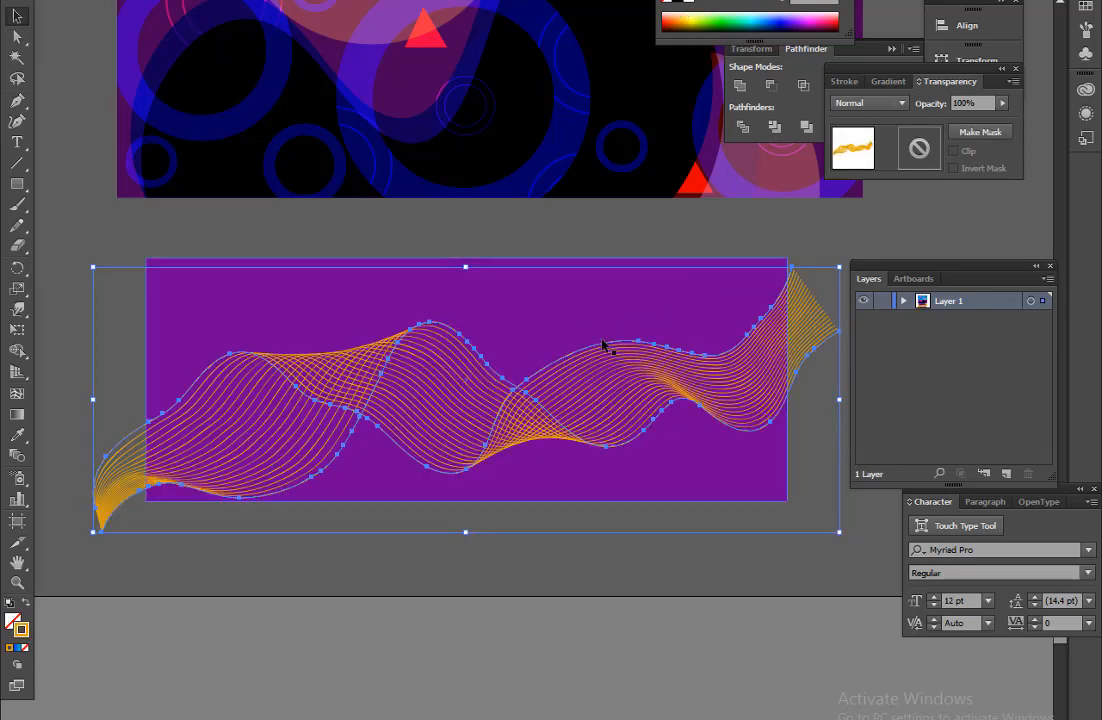
key("ctrl+z")
left_click(395, 597)
Select only the blend's light orange line and try cyan and red strokes on it, settling on orange
left_click(17, 36)
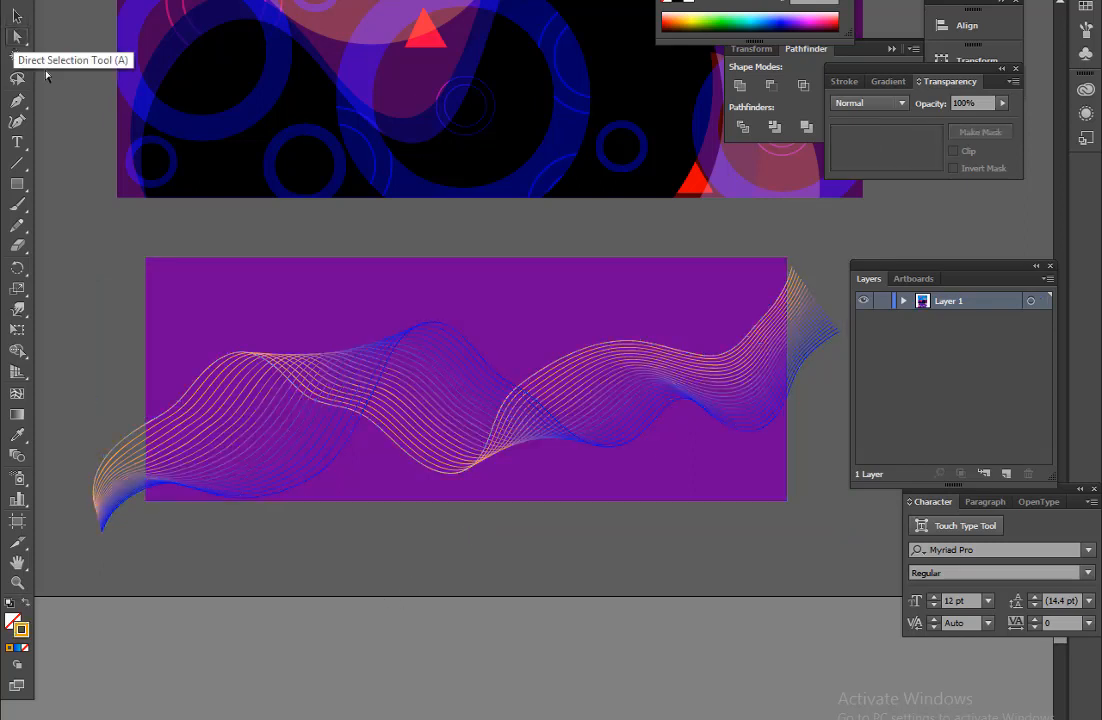
left_click(231, 353)
left_click(760, 16)
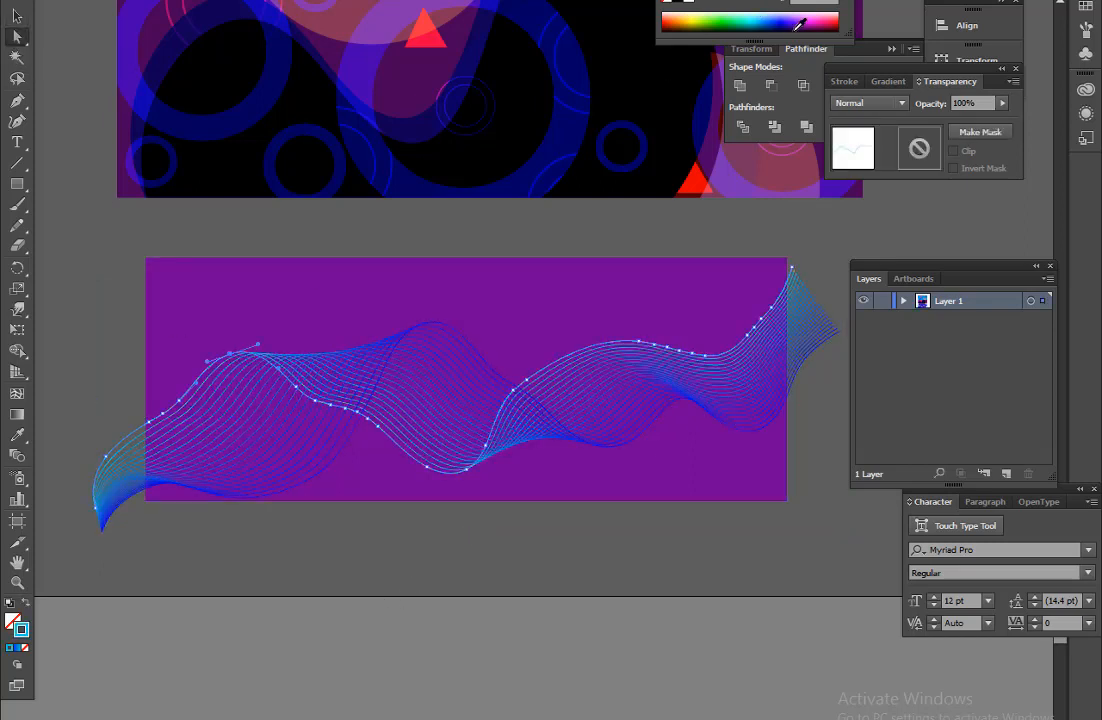
left_click(836, 16)
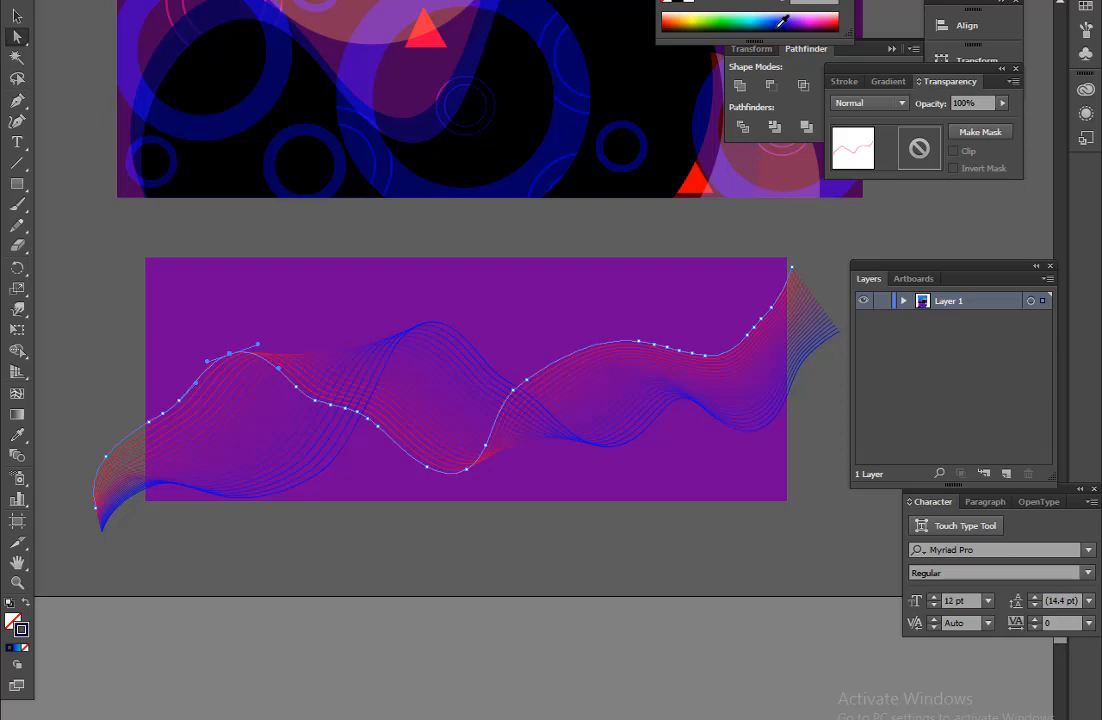
left_click(783, 18)
left_click(710, 16)
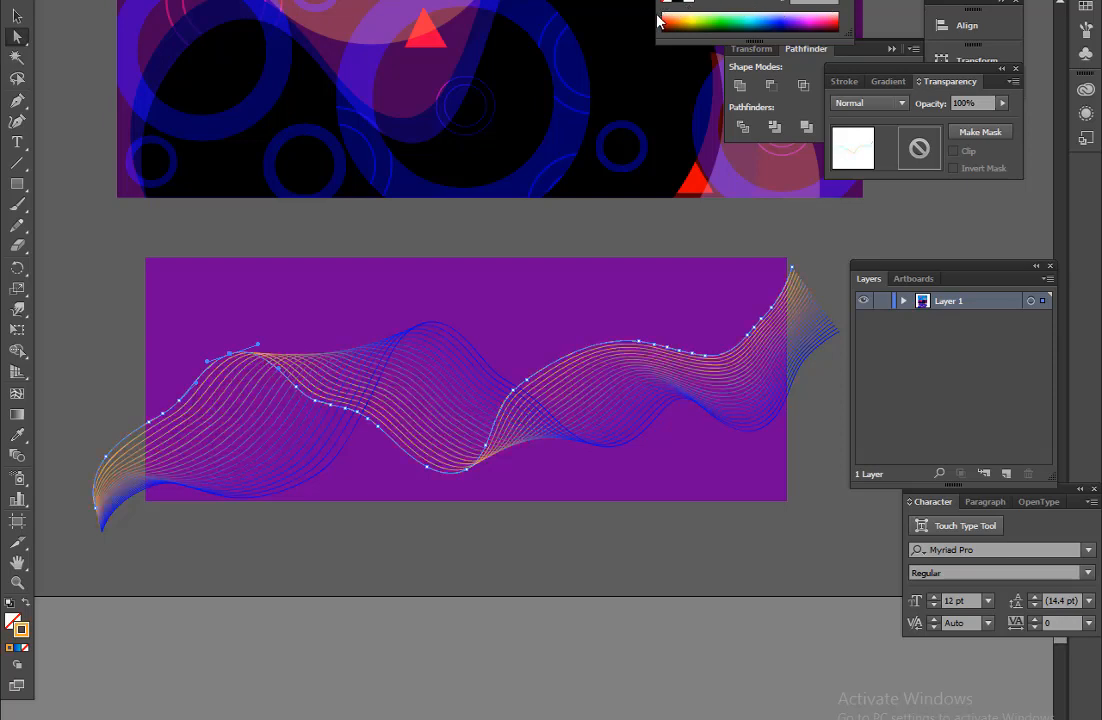
left_click(649, 536)
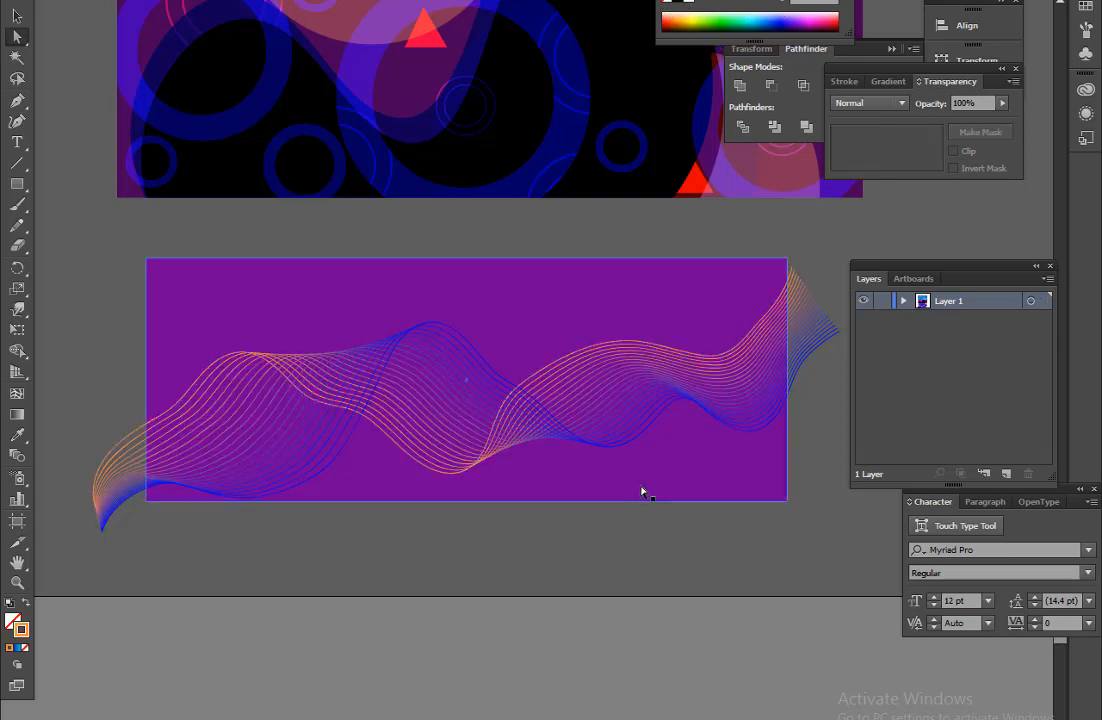
Review the wave blend's options with the preview on, keeping the spacing at 20 specified steps
left_click(578, 416)
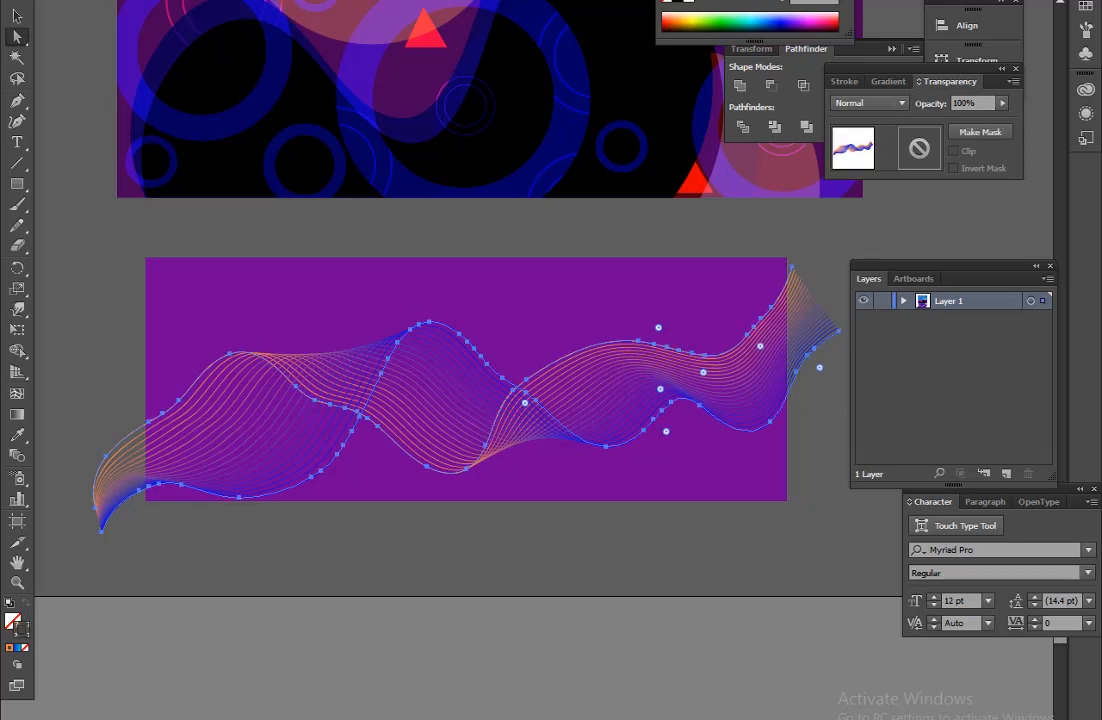
key("alt+o")
mouse_move(150, 334)
left_click(394, 381)
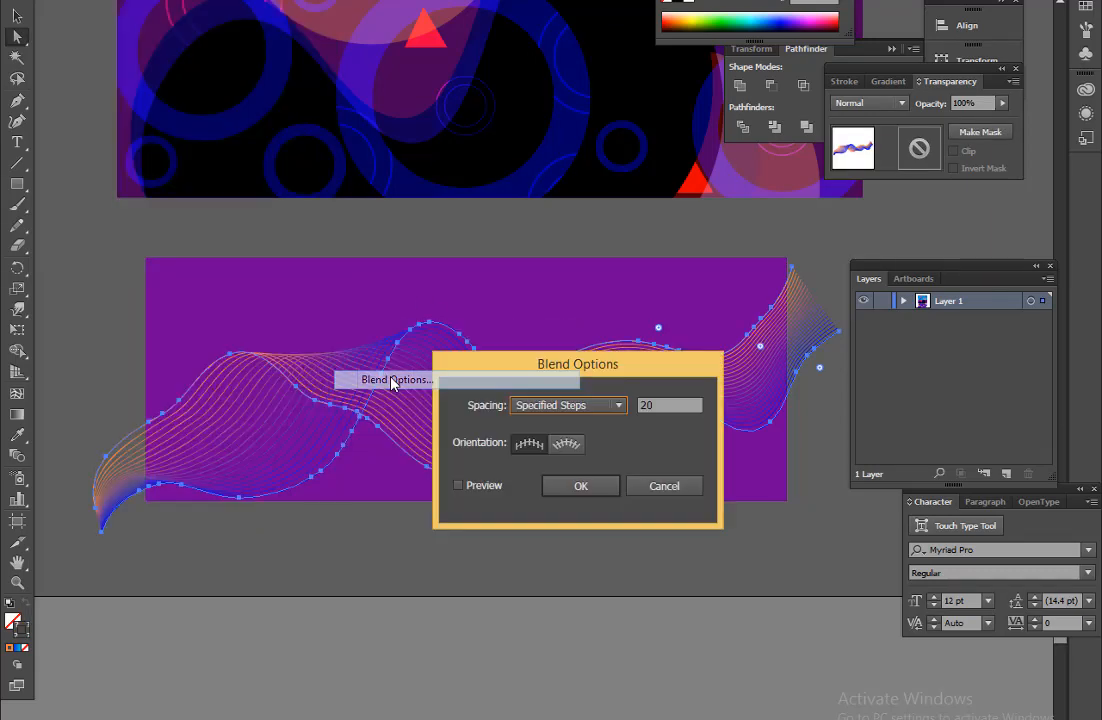
left_click(458, 485)
left_click(597, 490)
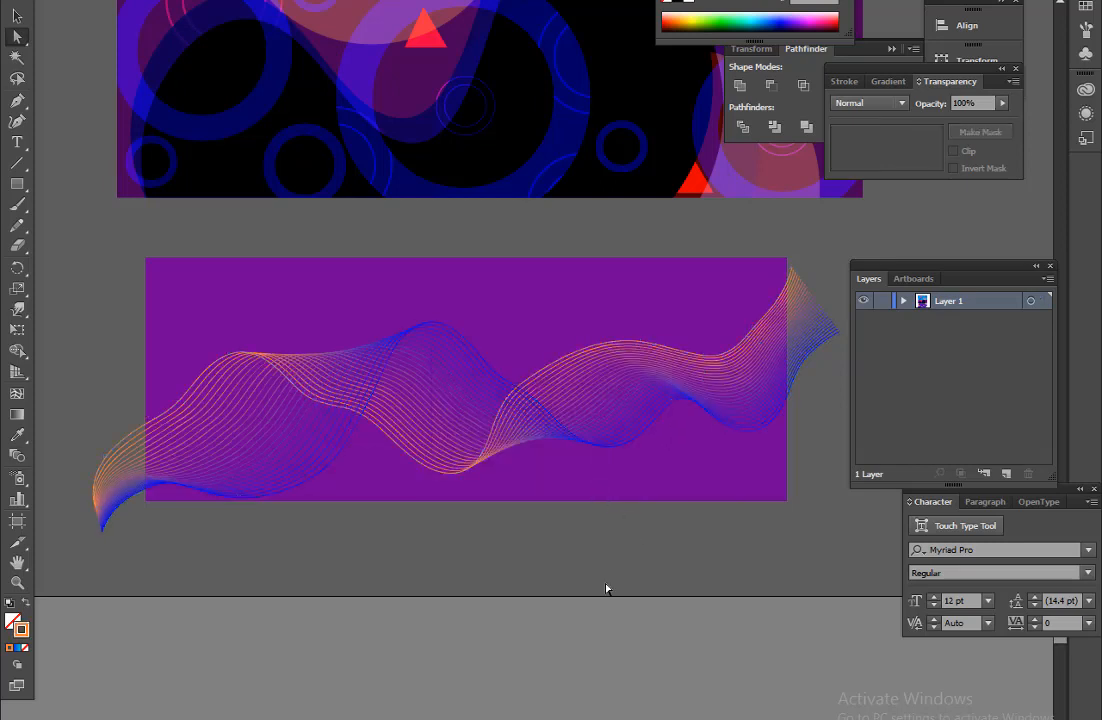
Fill the rectangle behind the wave blend with a very dark green, without a stroke
left_click(727, 494)
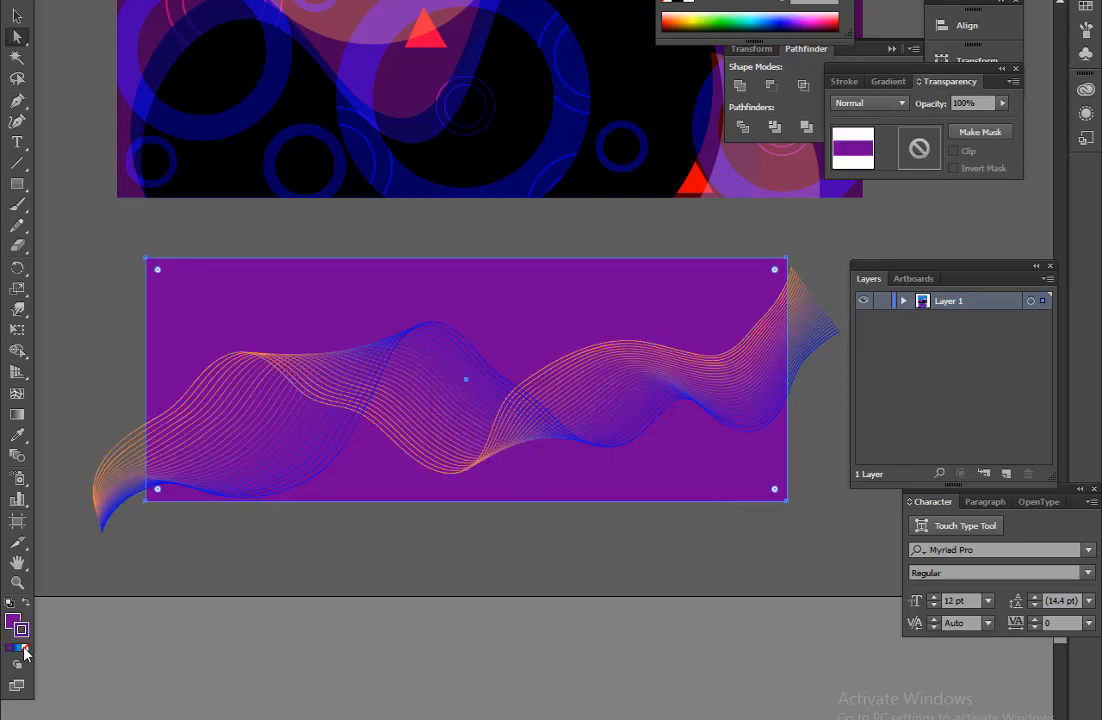
left_click(680, 22)
left_click(740, 16)
left_click(760, 22)
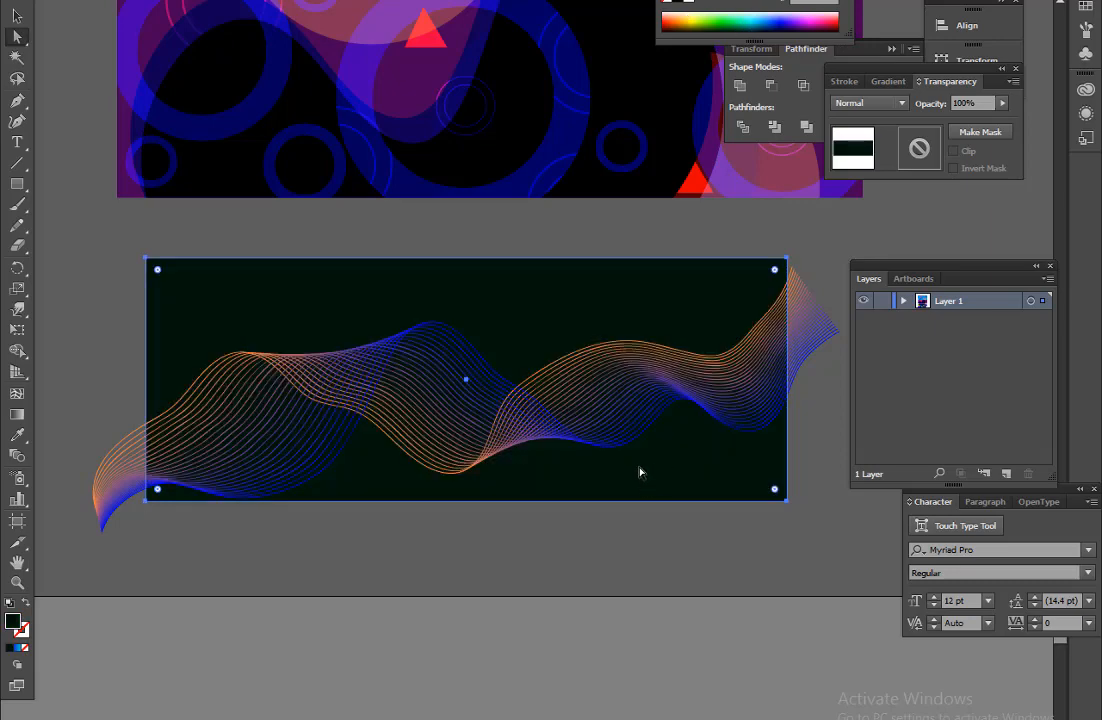
Select the blend's orange line on its own and change its stroke to orange-red
left_click(640, 411)
left_click(524, 499)
left_click(500, 450)
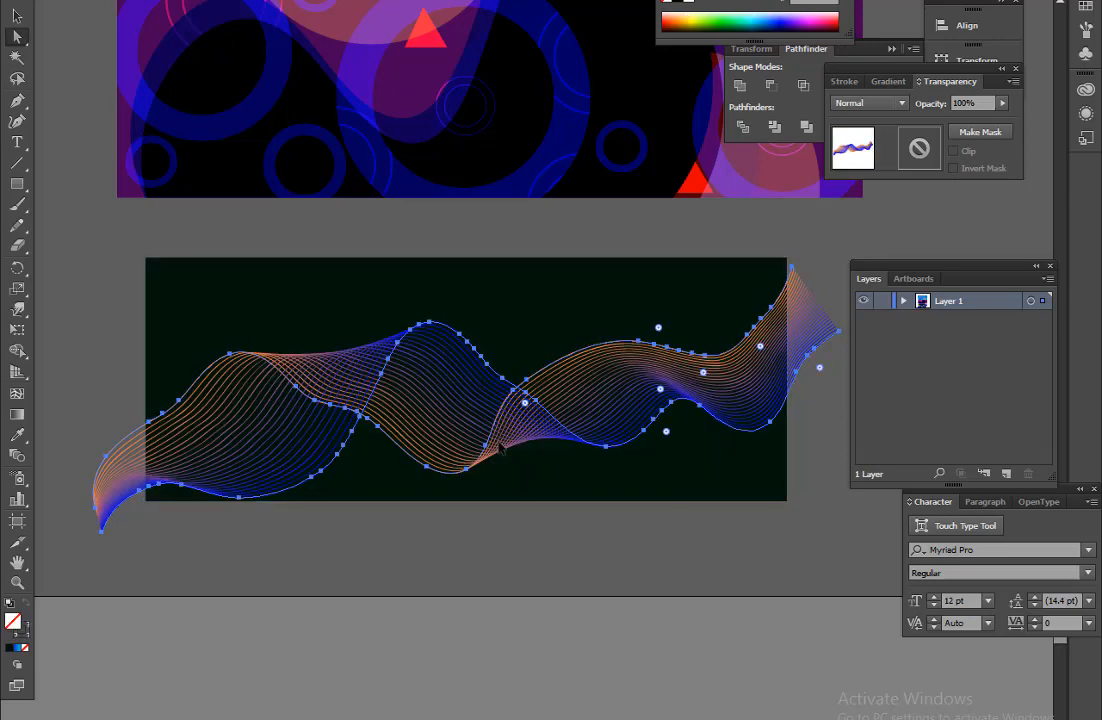
left_click(167, 349)
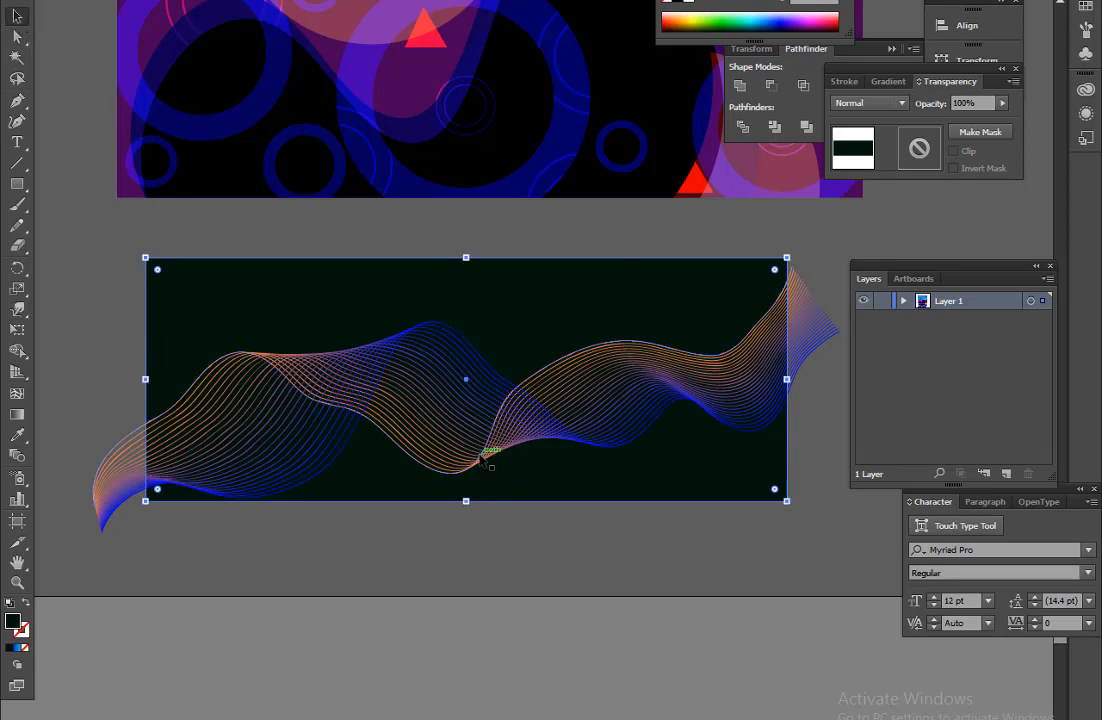
left_click(476, 465)
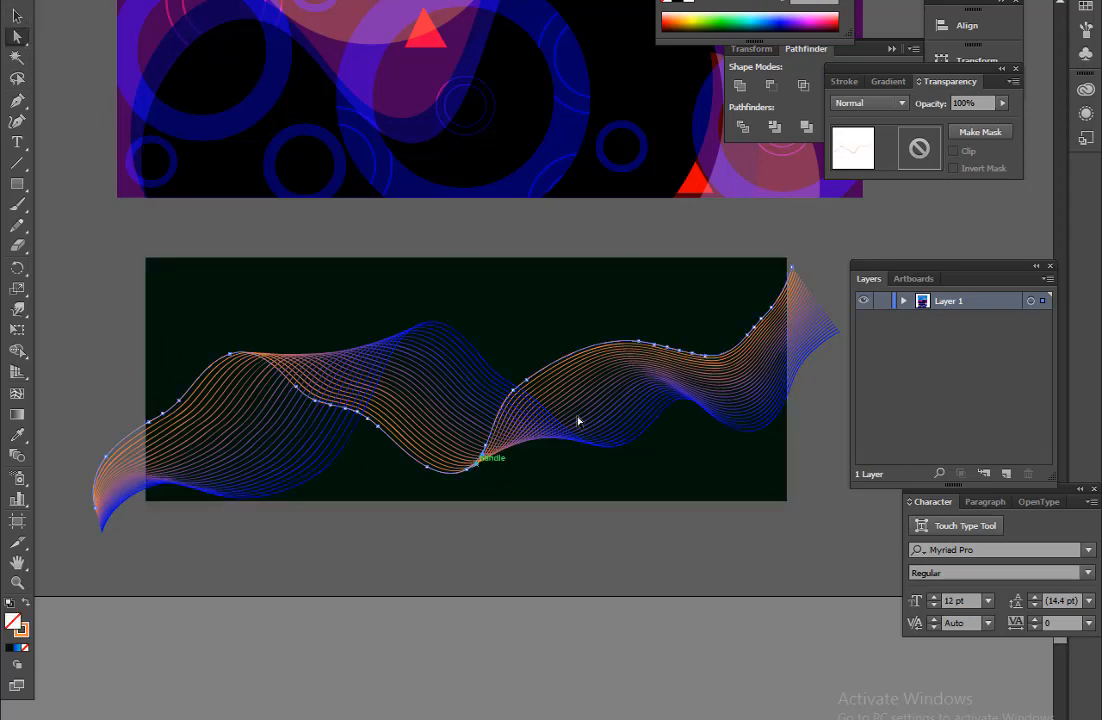
left_click(835, 19)
key("ctrl+z")
left_click(835, 17)
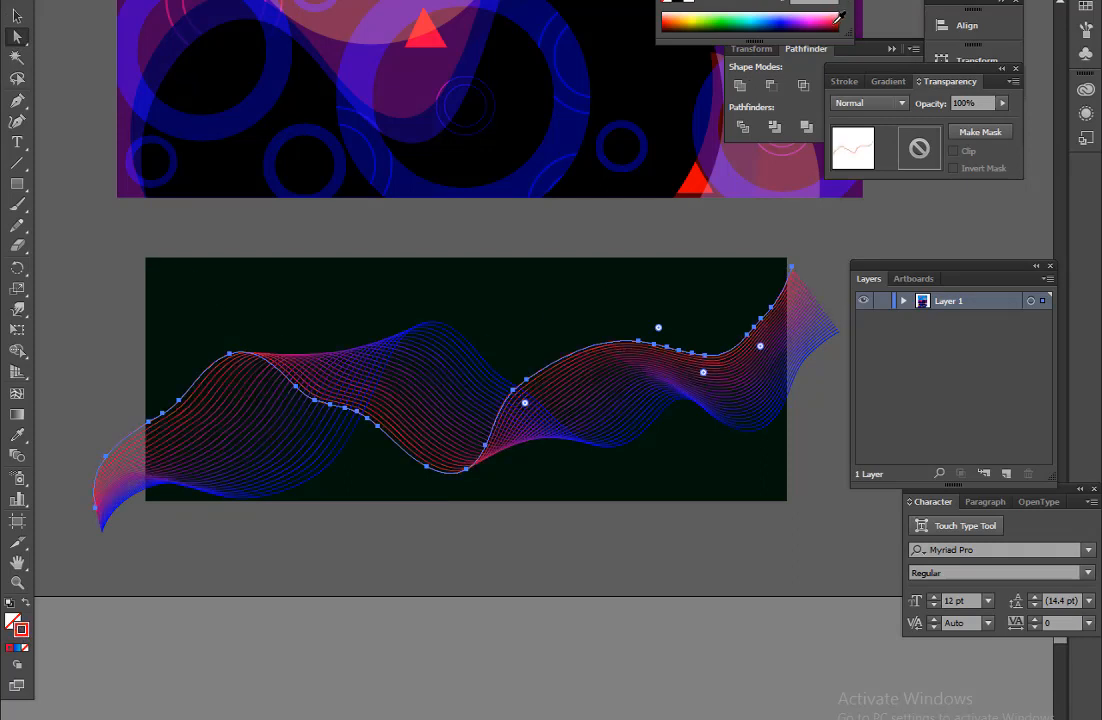
left_click(603, 571)
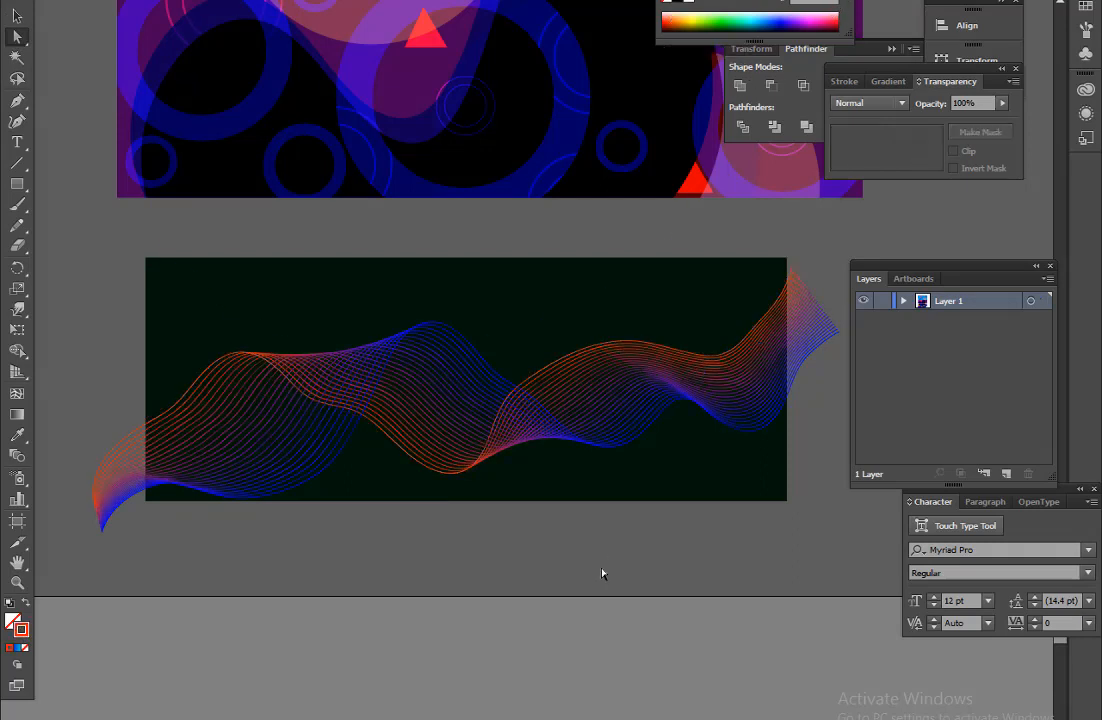
Duplicate the wave blend and place the copy, rotated roughly half a turn, over the original so the waves interweave
left_click_drag(633, 406, 633, 448, "alt")
key("v")
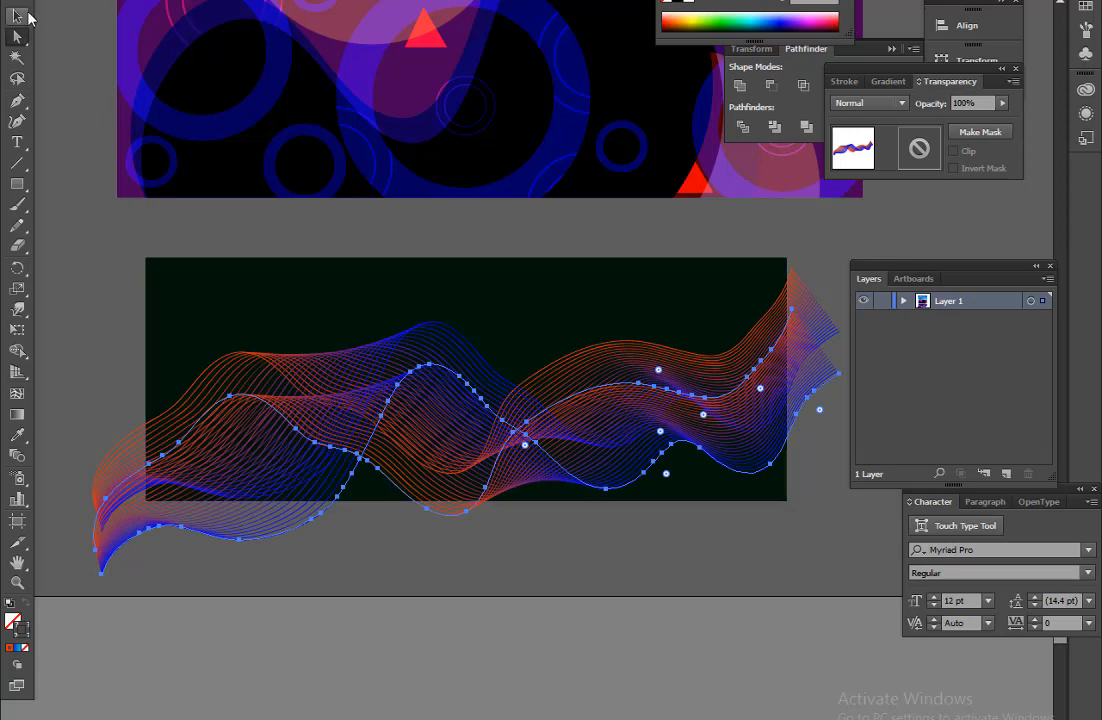
left_click_drag(842, 582, 111, 229)
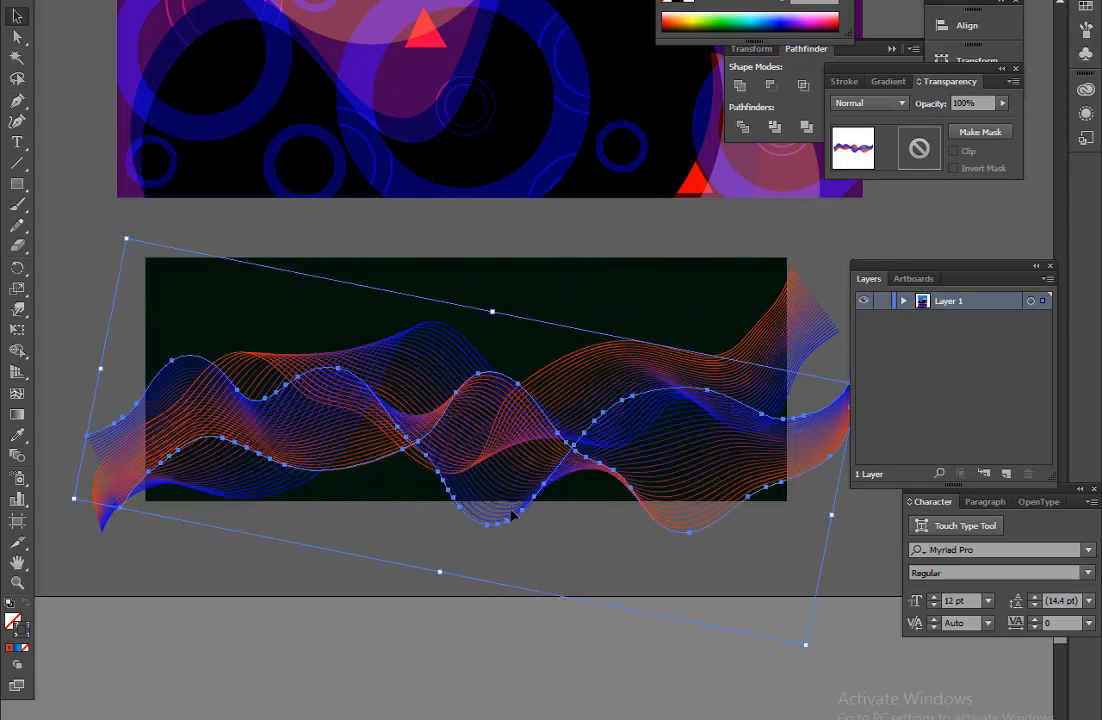
left_click_drag(497, 488, 484, 437)
left_click(485, 576)
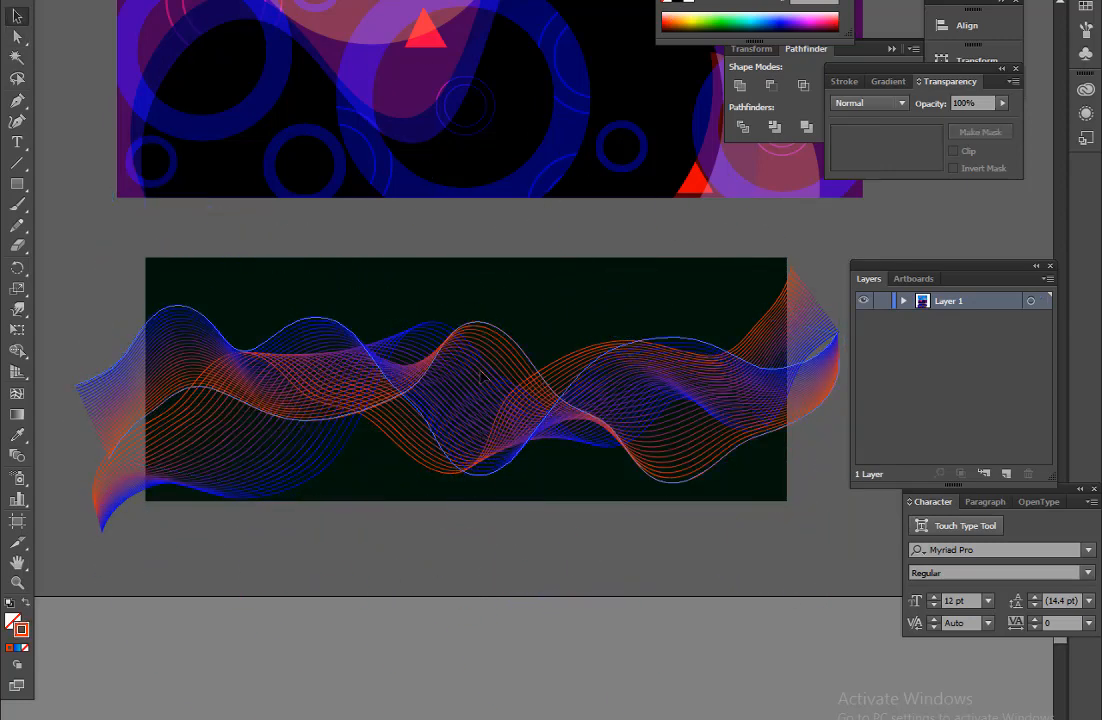
left_click_drag(485, 380, 484, 376)
Try Color Dodge and other blending modes on the rotated wave copy, keeping one that brightens its overlaps with the original
left_click(900, 102)
left_click(868, 244)
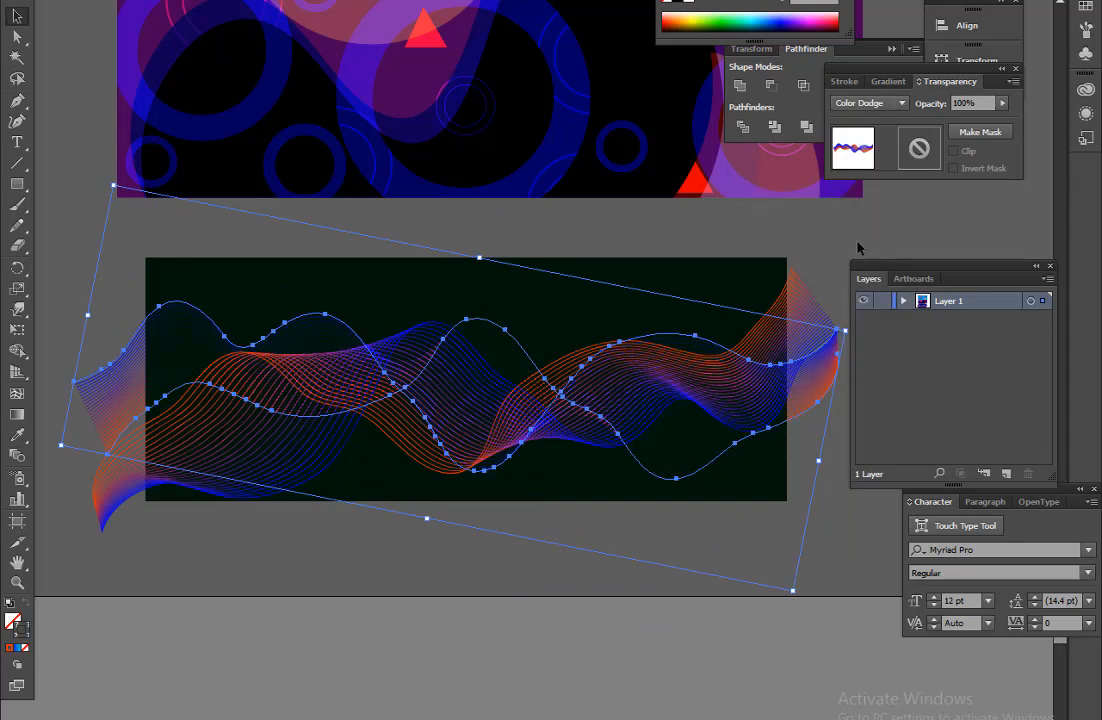
left_click(857, 242)
left_click(337, 330)
left_click(865, 104)
left_click(861, 209)
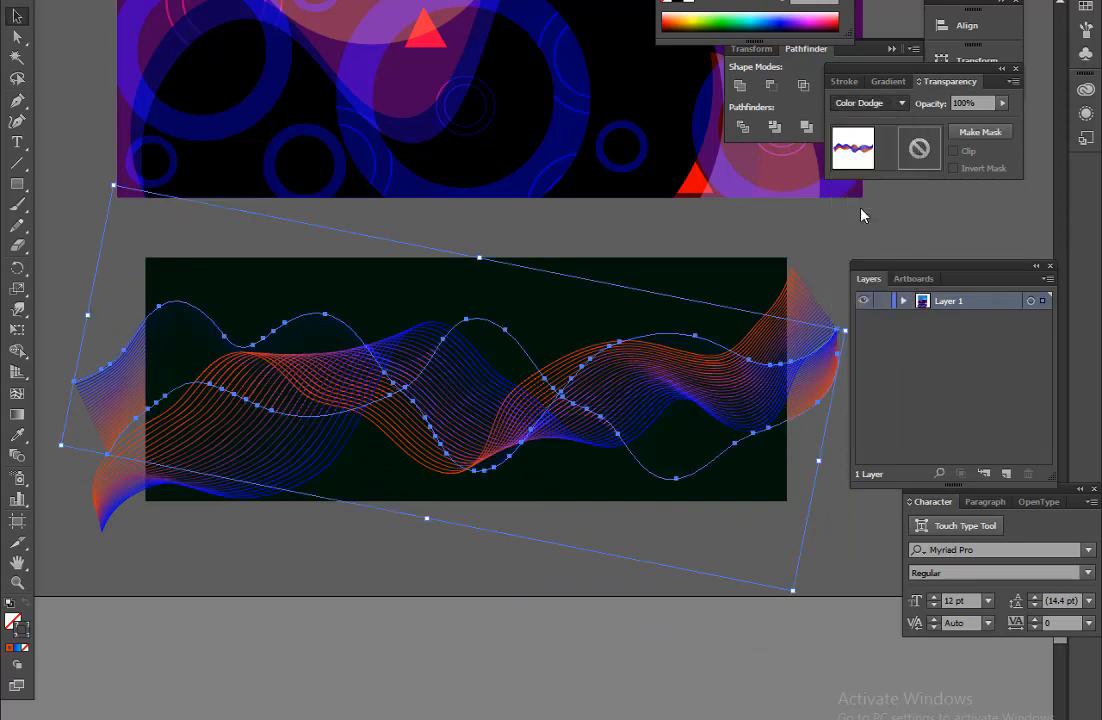
left_click(723, 597)
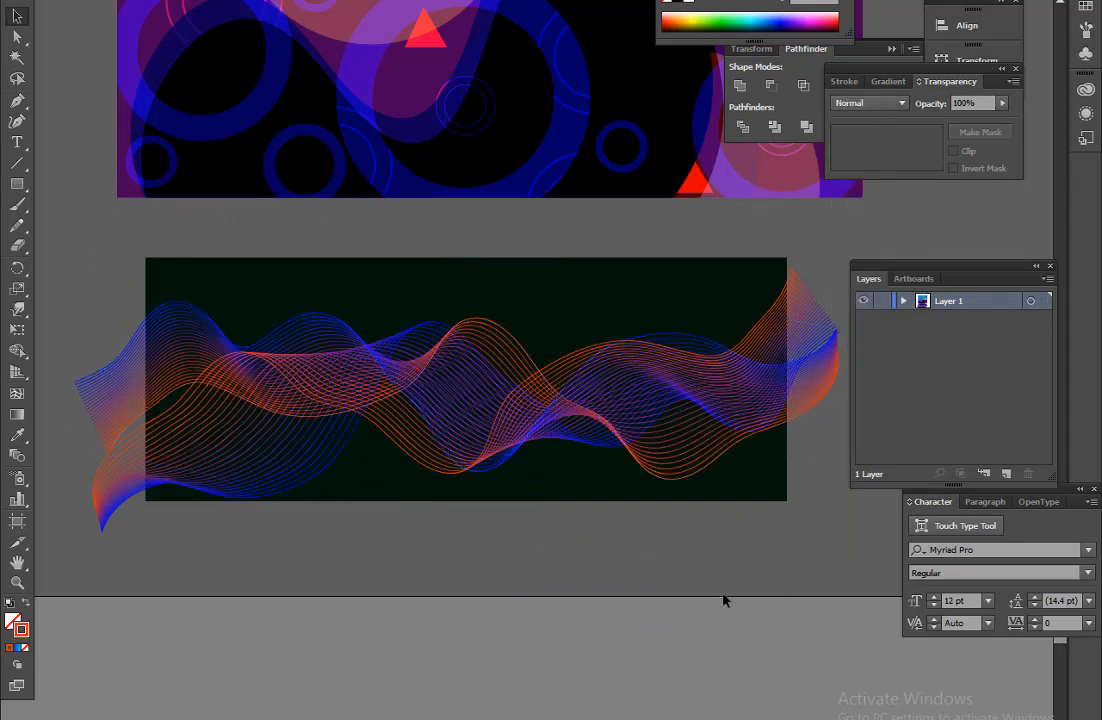
left_click(330, 318)
left_click(868, 103)
left_click(861, 224)
left_click(697, 645)
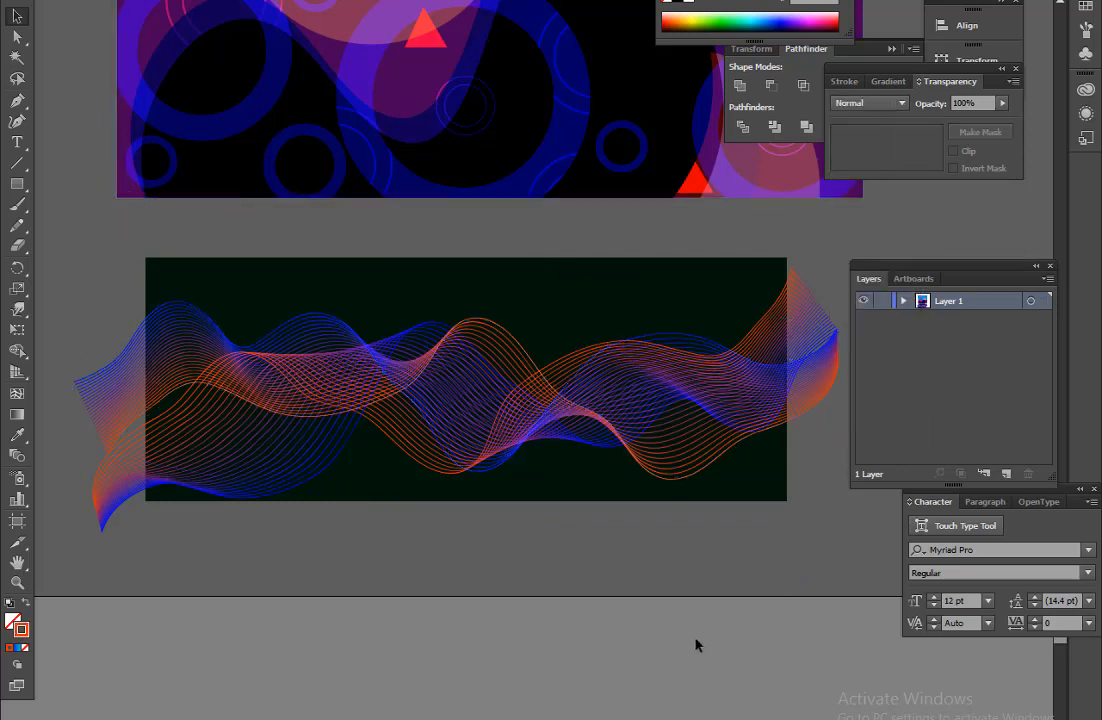
Enlarge the dark rectangle around its centre and extend its lower edge slightly below the waves
left_click(500, 470)
left_click_drag(787, 500, 823, 515)
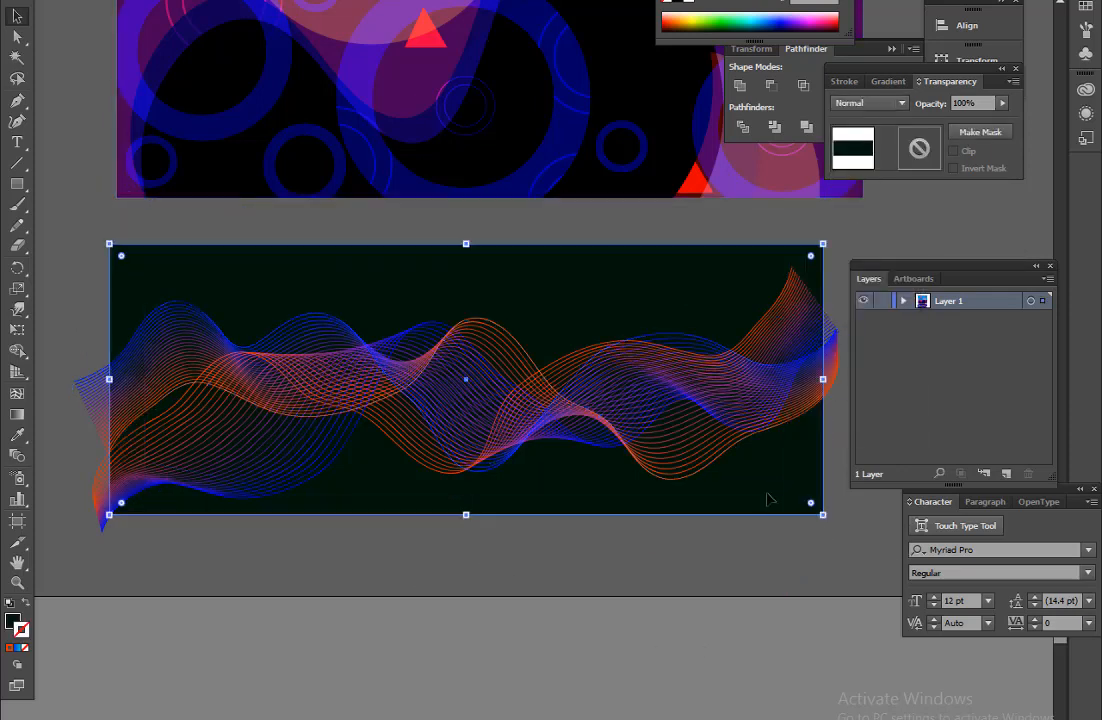
left_click_drag(467, 517, 470, 532)
left_click(536, 593)
Draw a rectangle just inside the dark background and use it as a clipping mask for the background and both wave blends
left_click(17, 184)
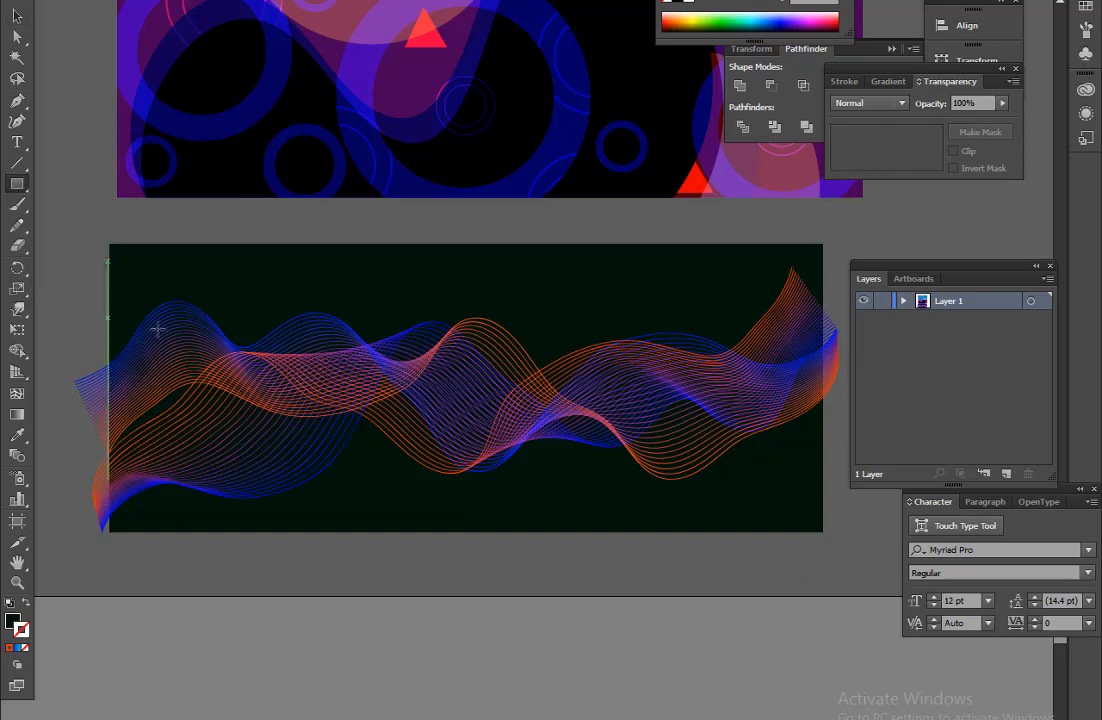
left_click_drag(117, 252, 806, 518)
left_click(17, 17)
left_click_drag(128, 229, 766, 556)
right_click(623, 453)
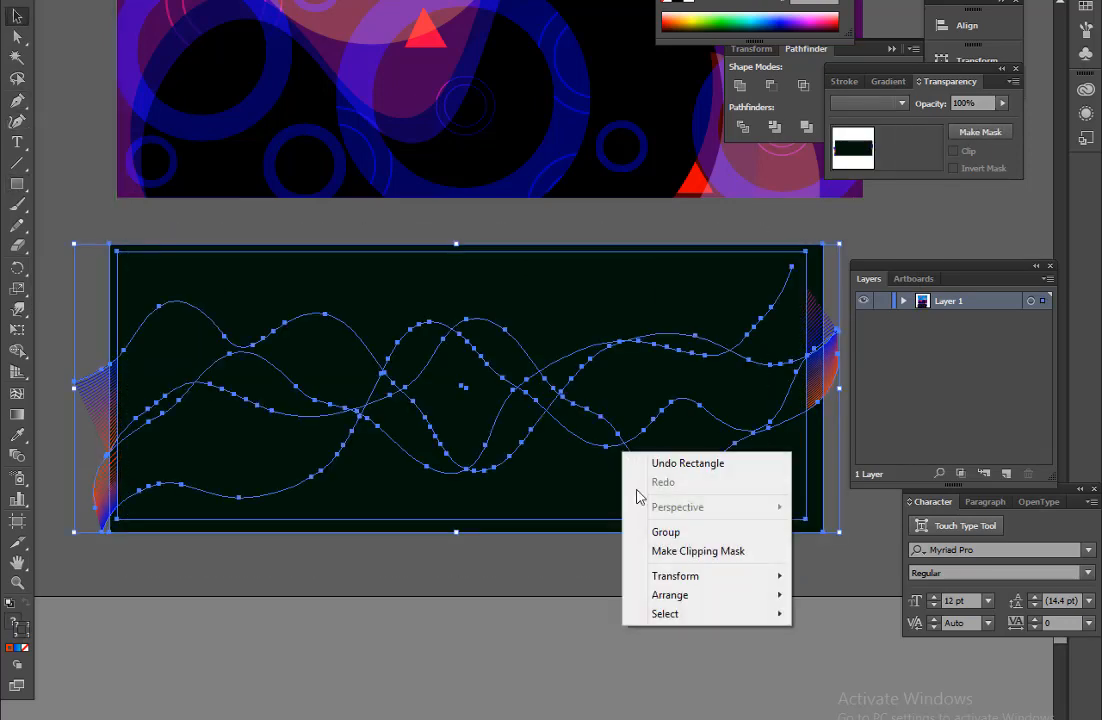
left_click(677, 552)
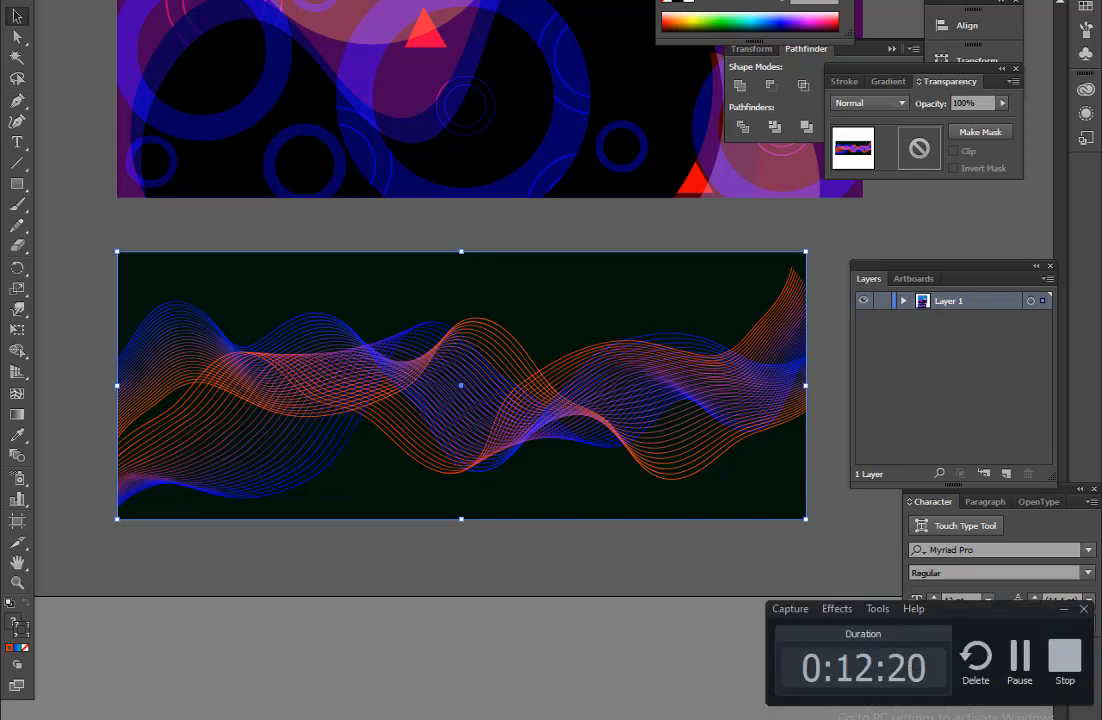
left_click(18, 627)
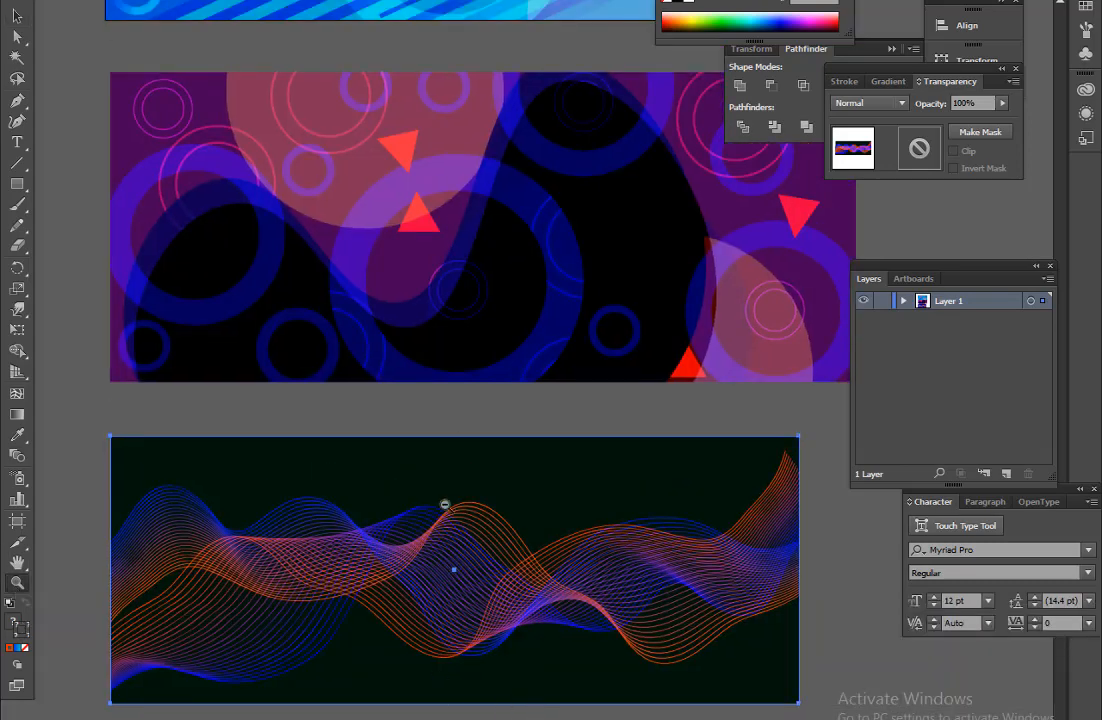
left_click(445, 504, "alt")
key("alt+Tab")
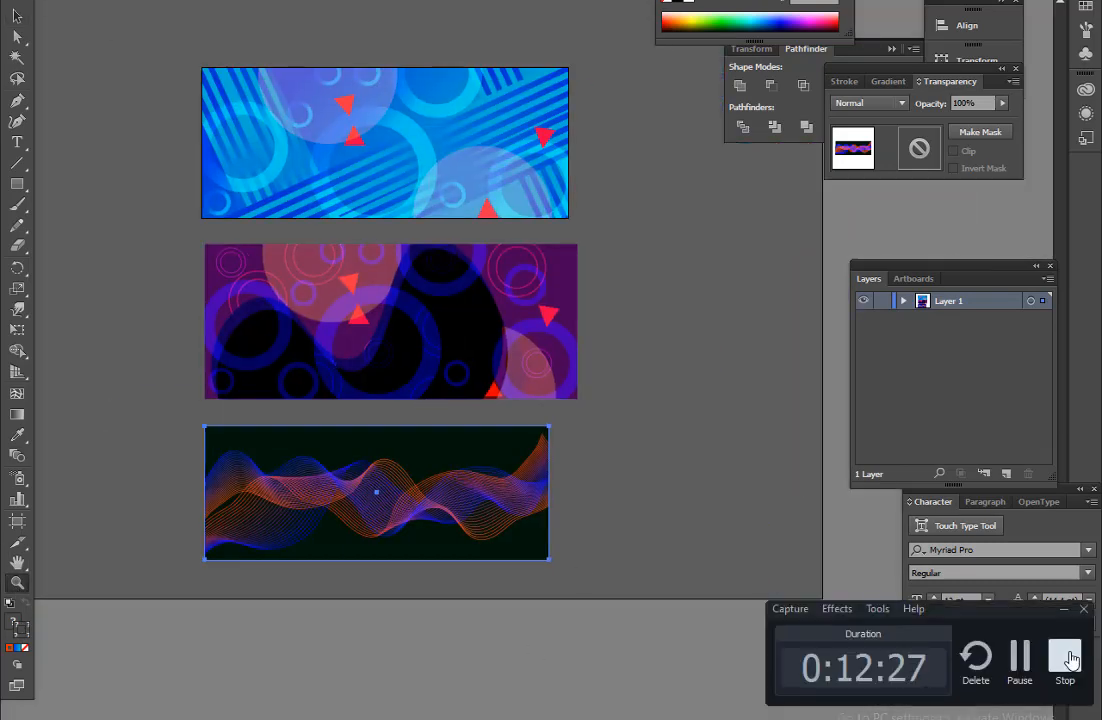